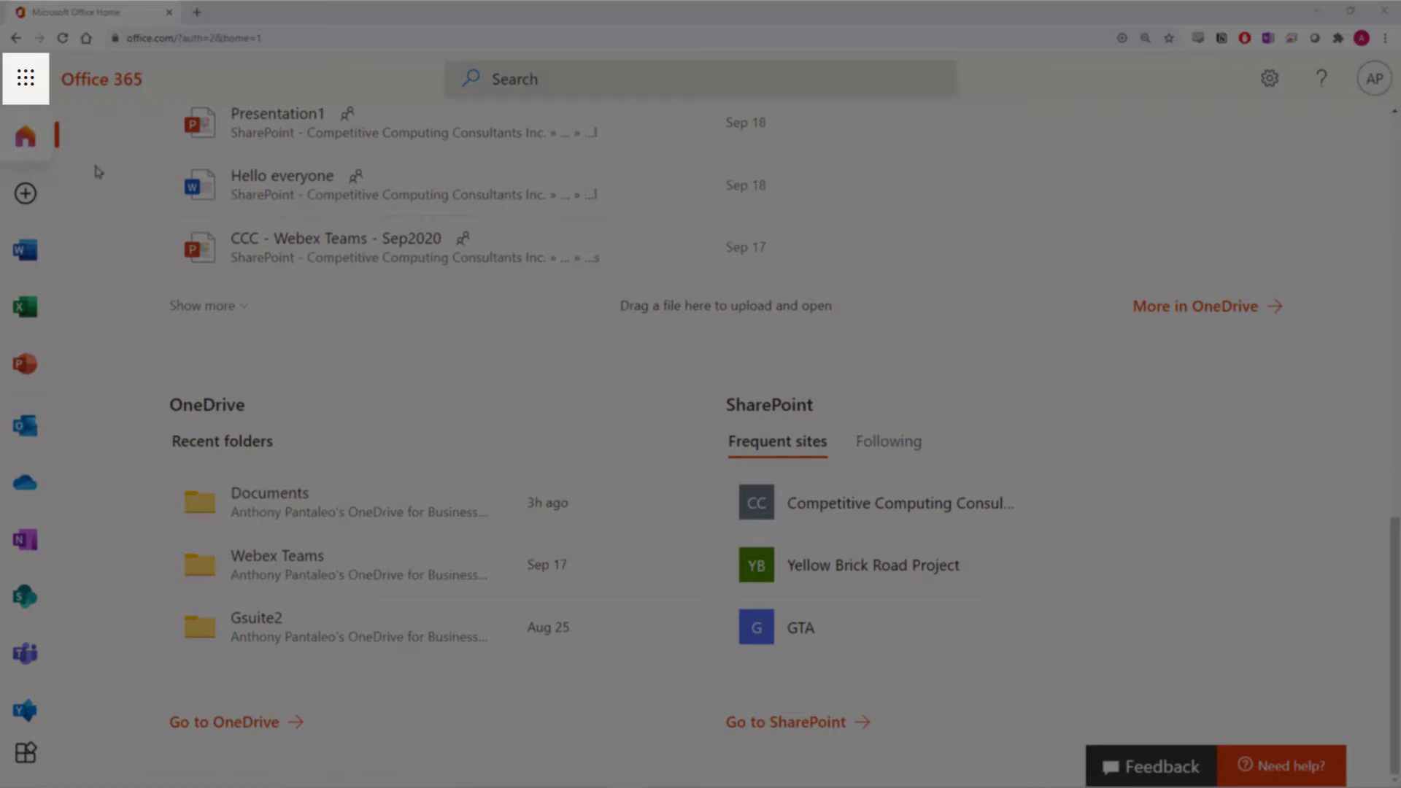
# Step: Open the app launcher to show the Office apps, including OneDrive, Word and Excel
pyautogui.click(35, 93)
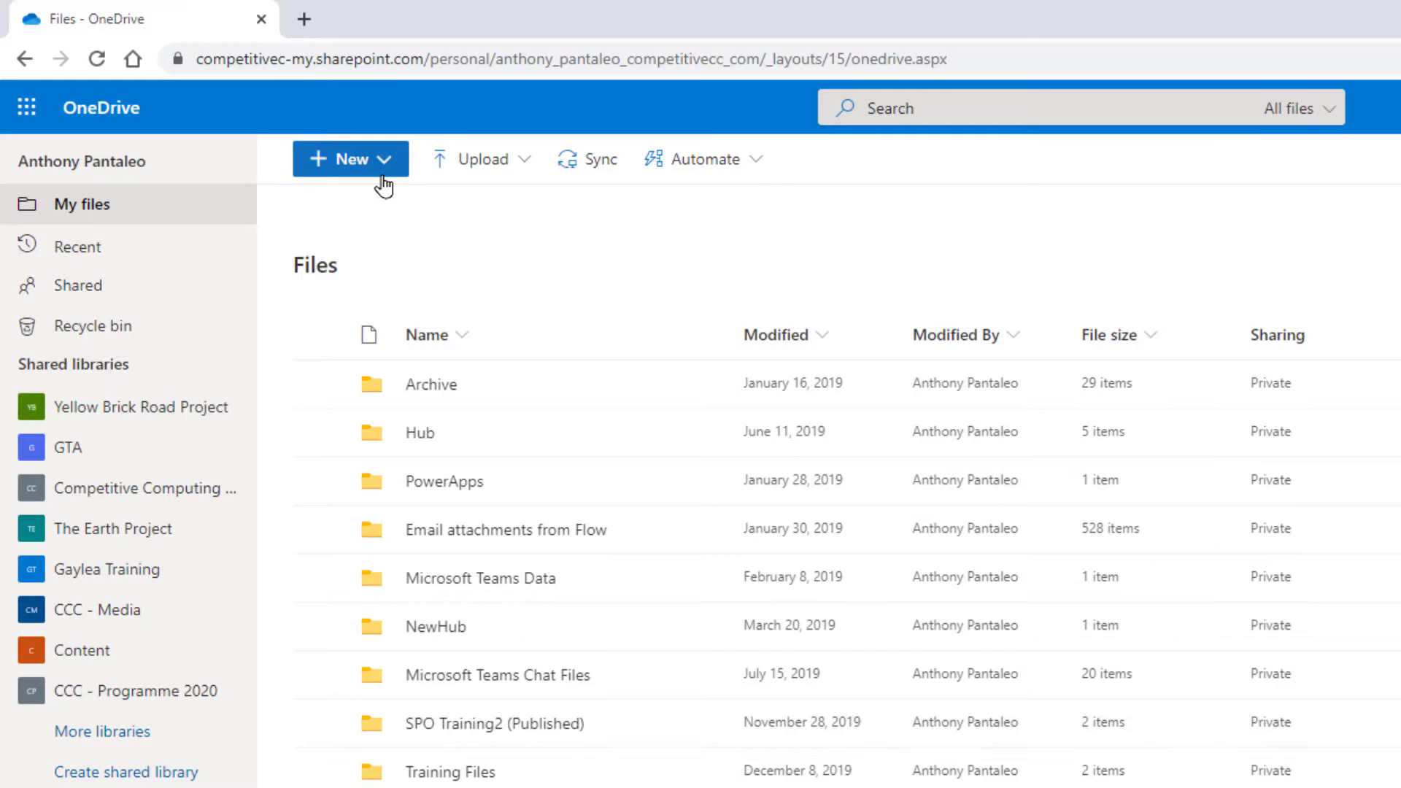
pyautogui.click(383, 186)
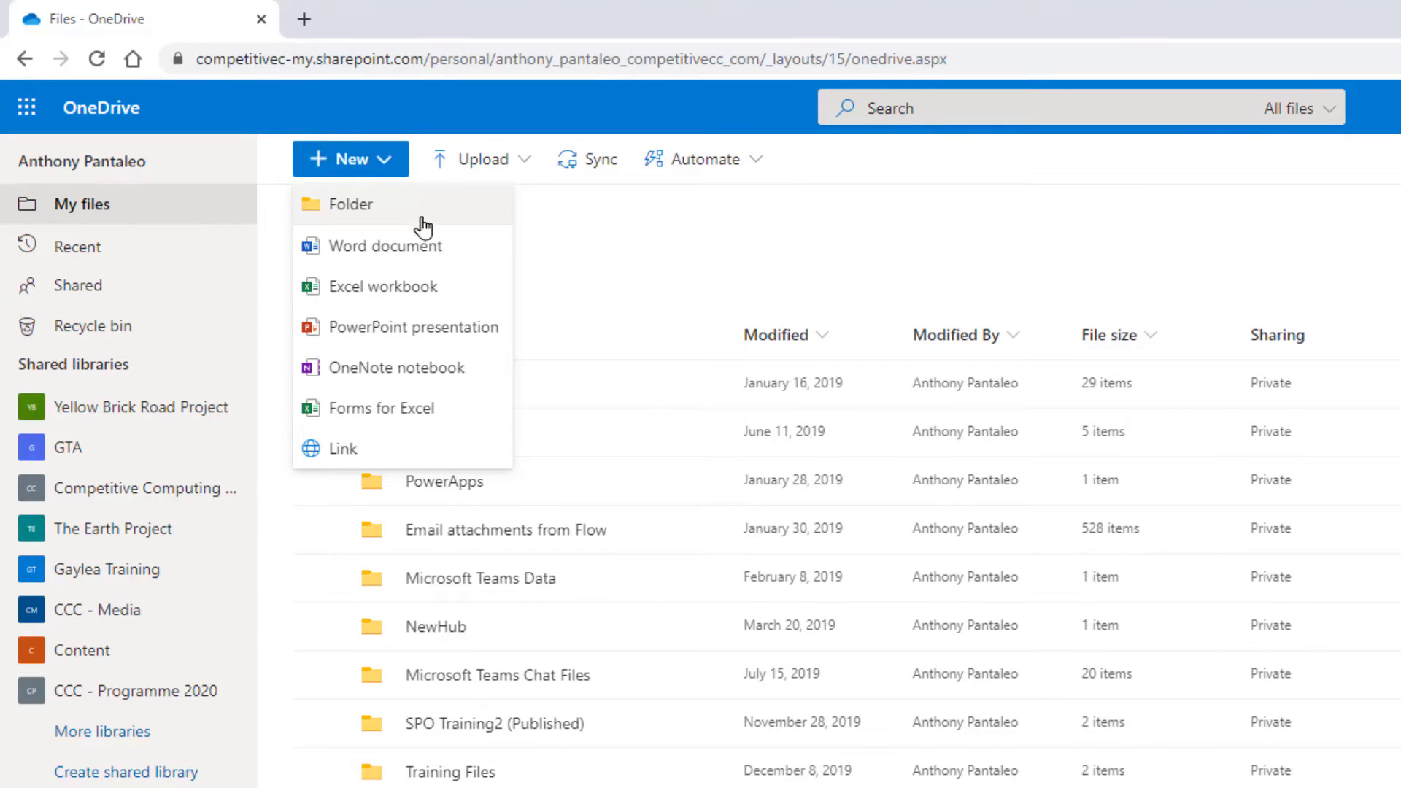
pyautogui.click(610, 262)
pyautogui.click(524, 173)
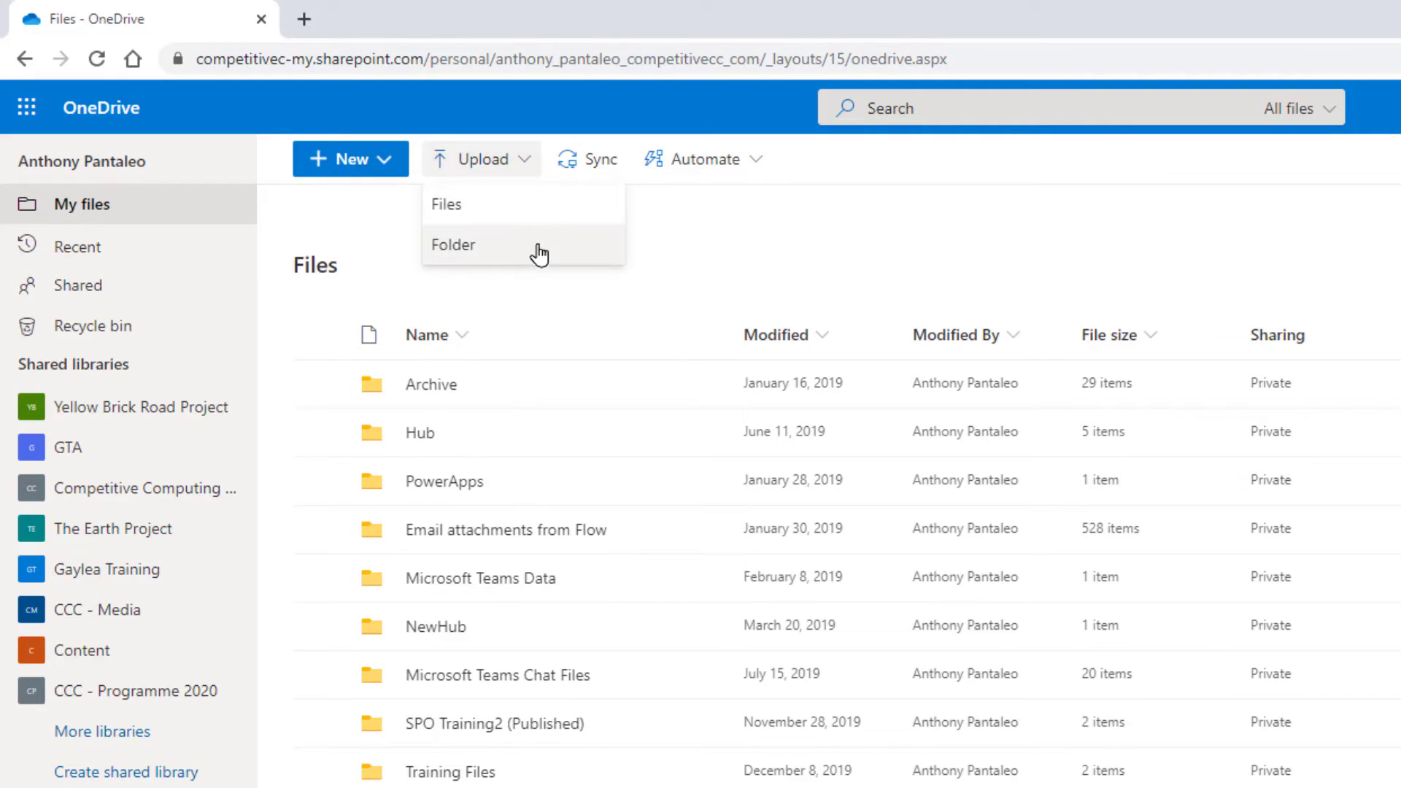
pyautogui.click(707, 237)
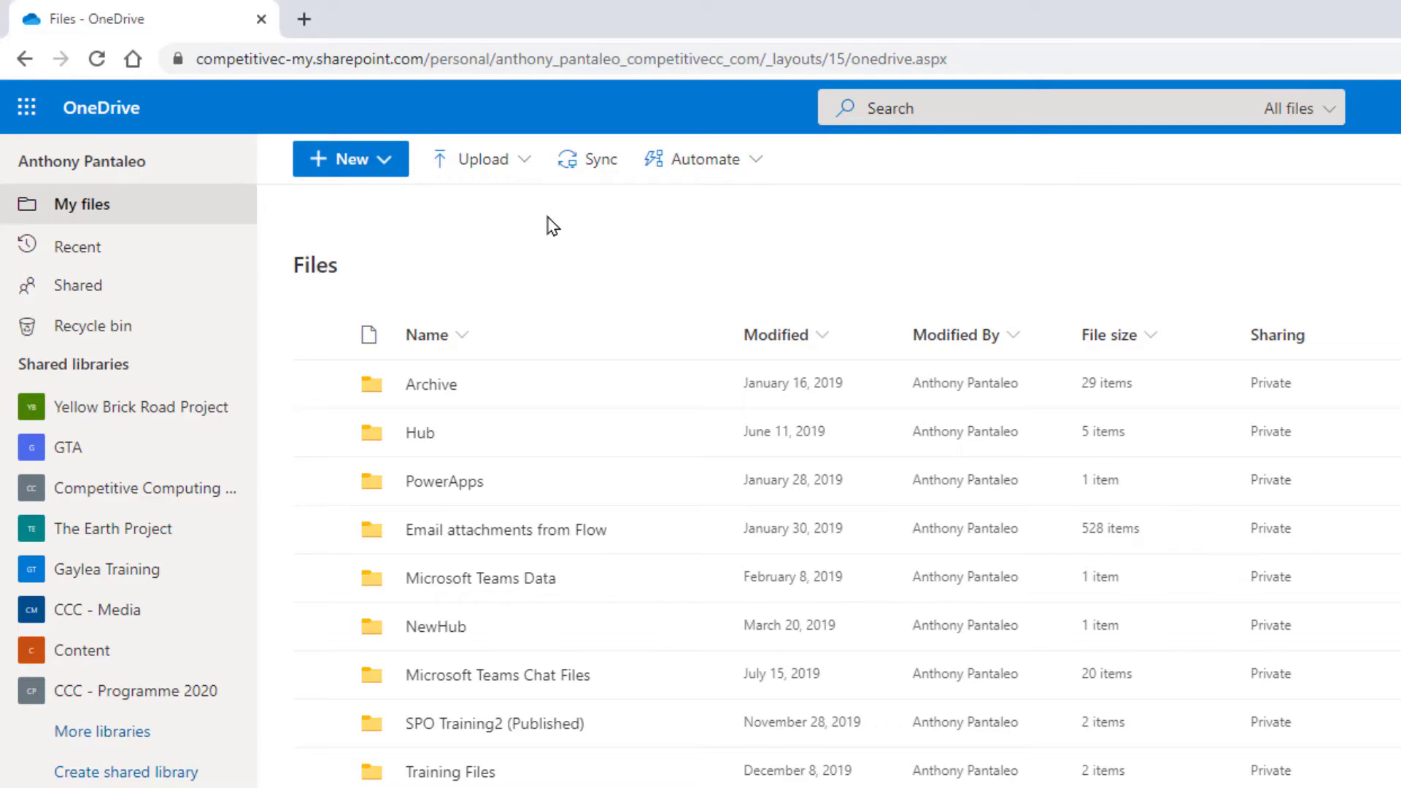
pyautogui.click(329, 386)
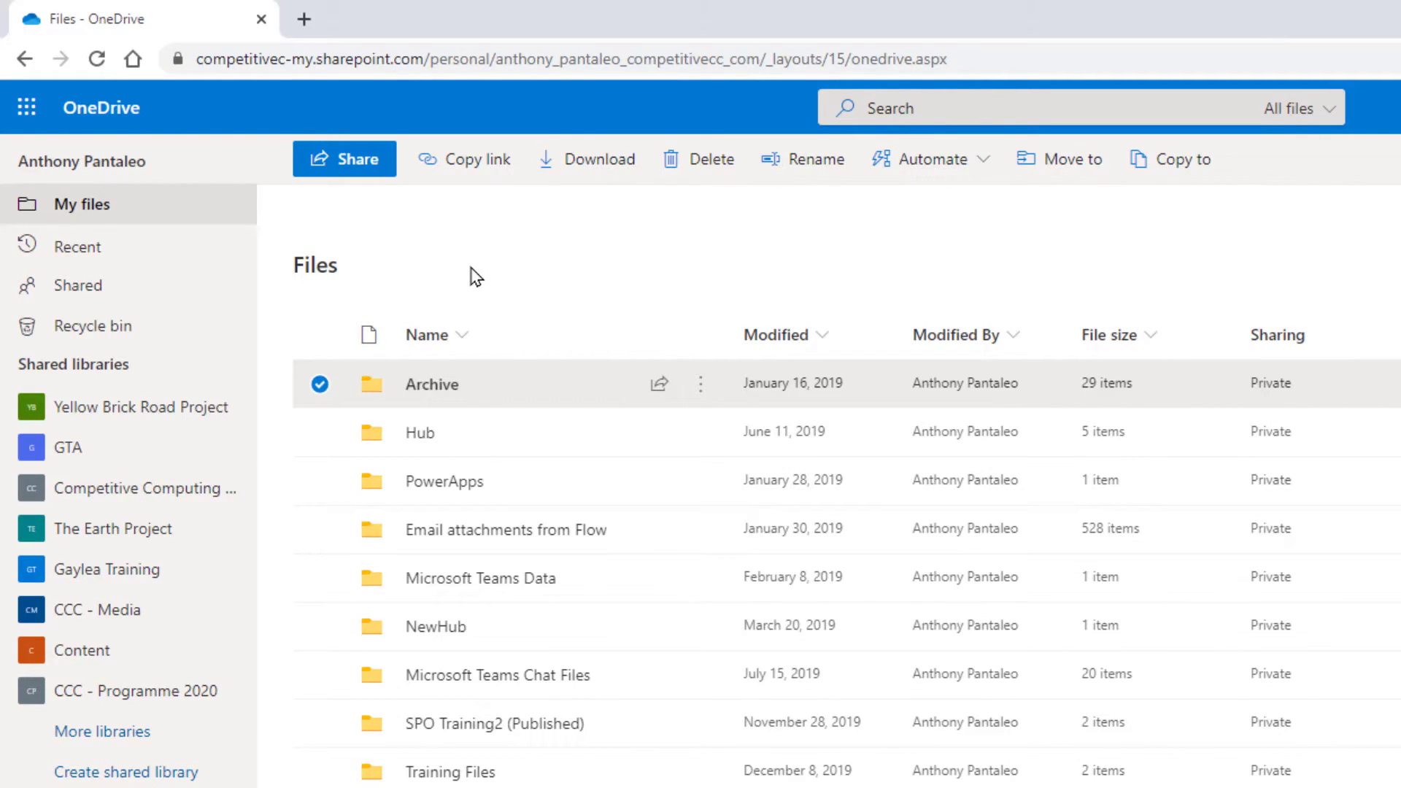
pyautogui.click(320, 386)
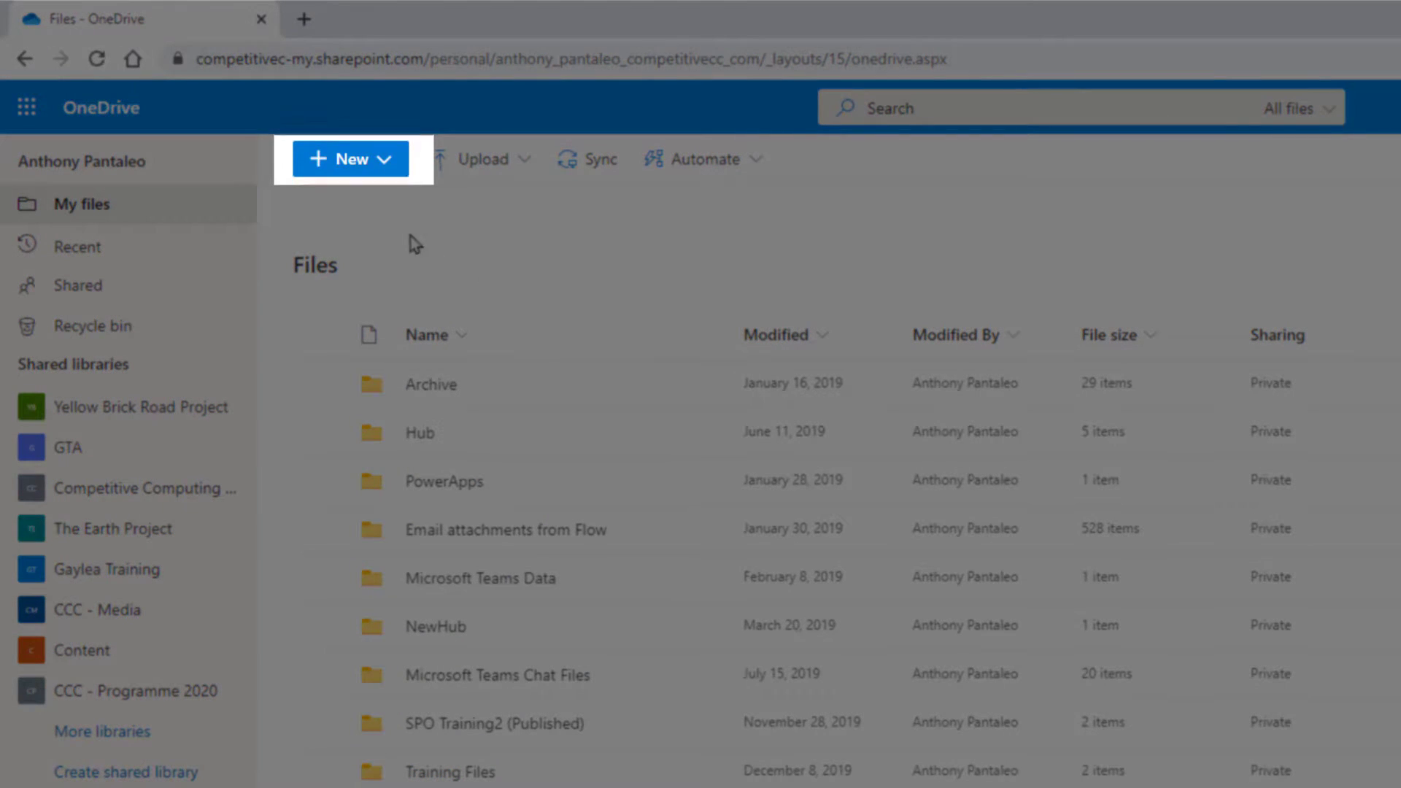
# Step: Create a new Word document holding the pasted Introduction, Table of Contents and Resources text
pyautogui.click(368, 166)
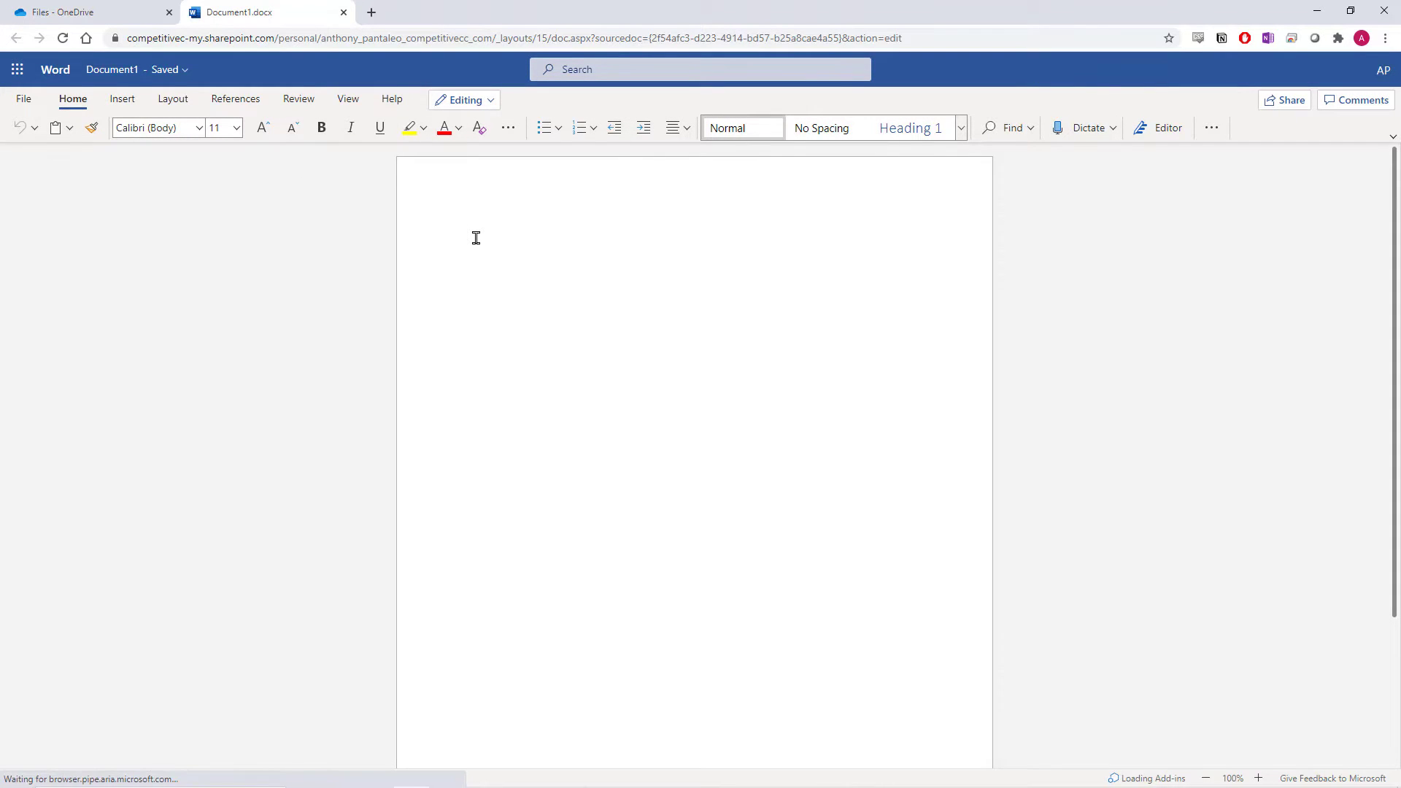
pyautogui.write('Introduction This document will outline the project deliverables for the Water Bridge Project. The Tin Man will kick it off, and hand it to Snow White.  Table of Contents Resources')
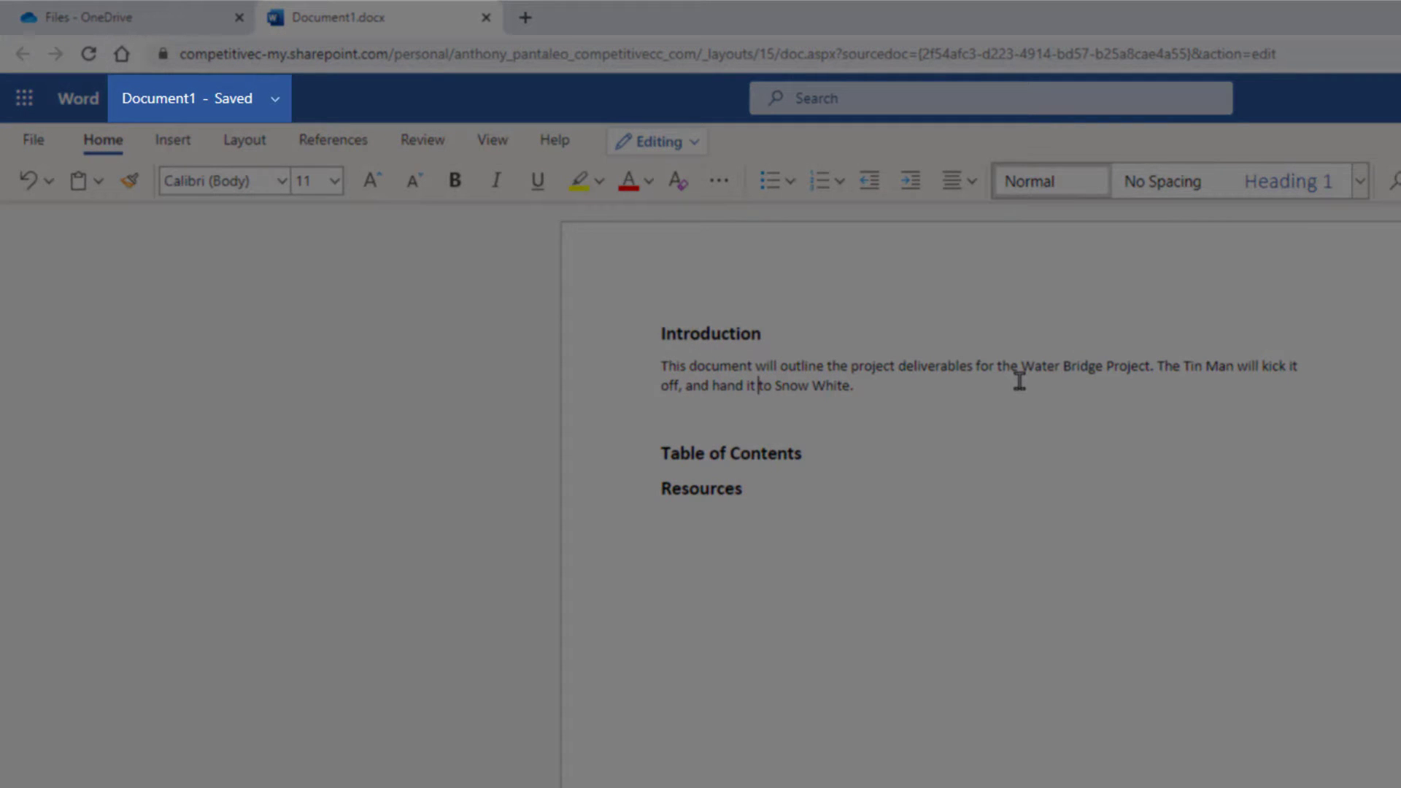
pyautogui.write('off')
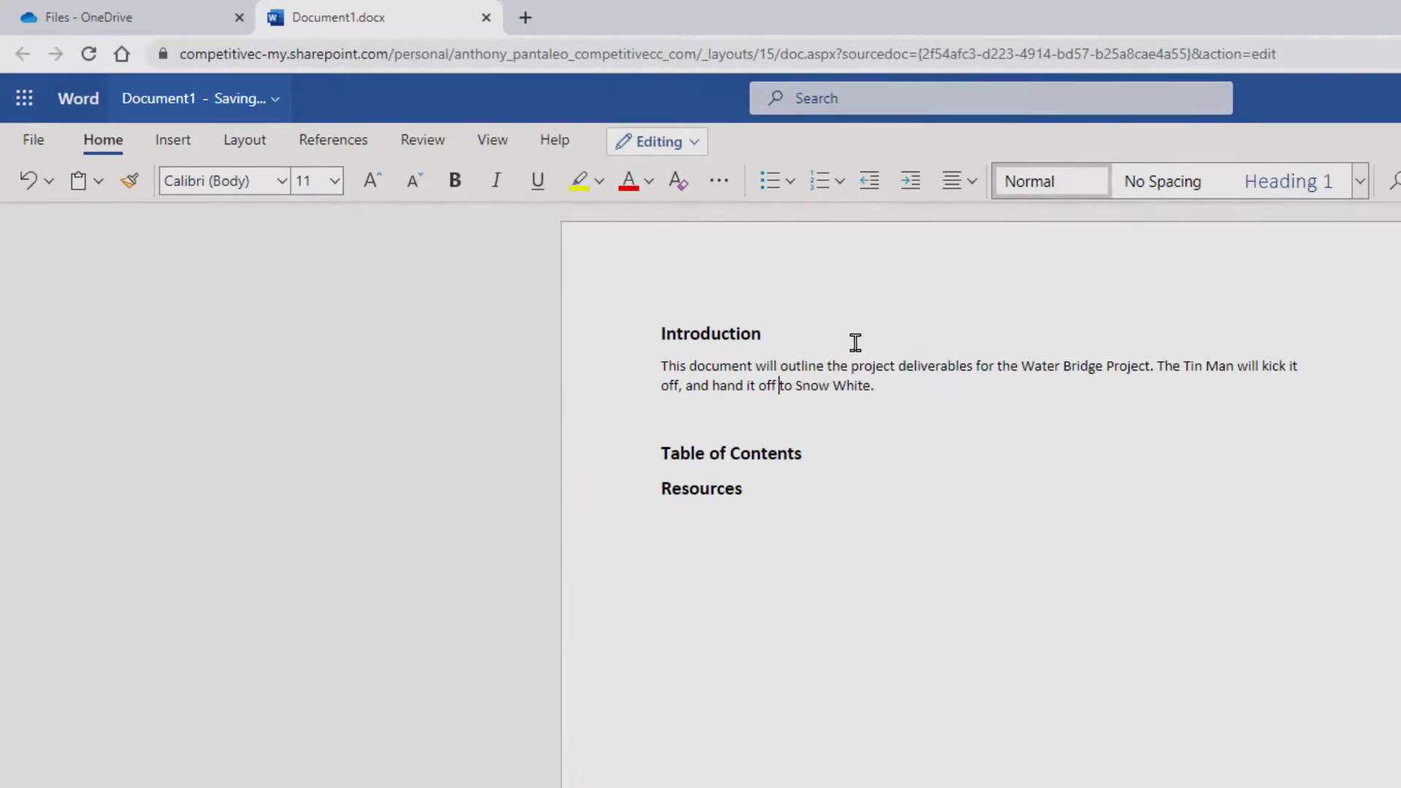
pyautogui.click(819, 339)
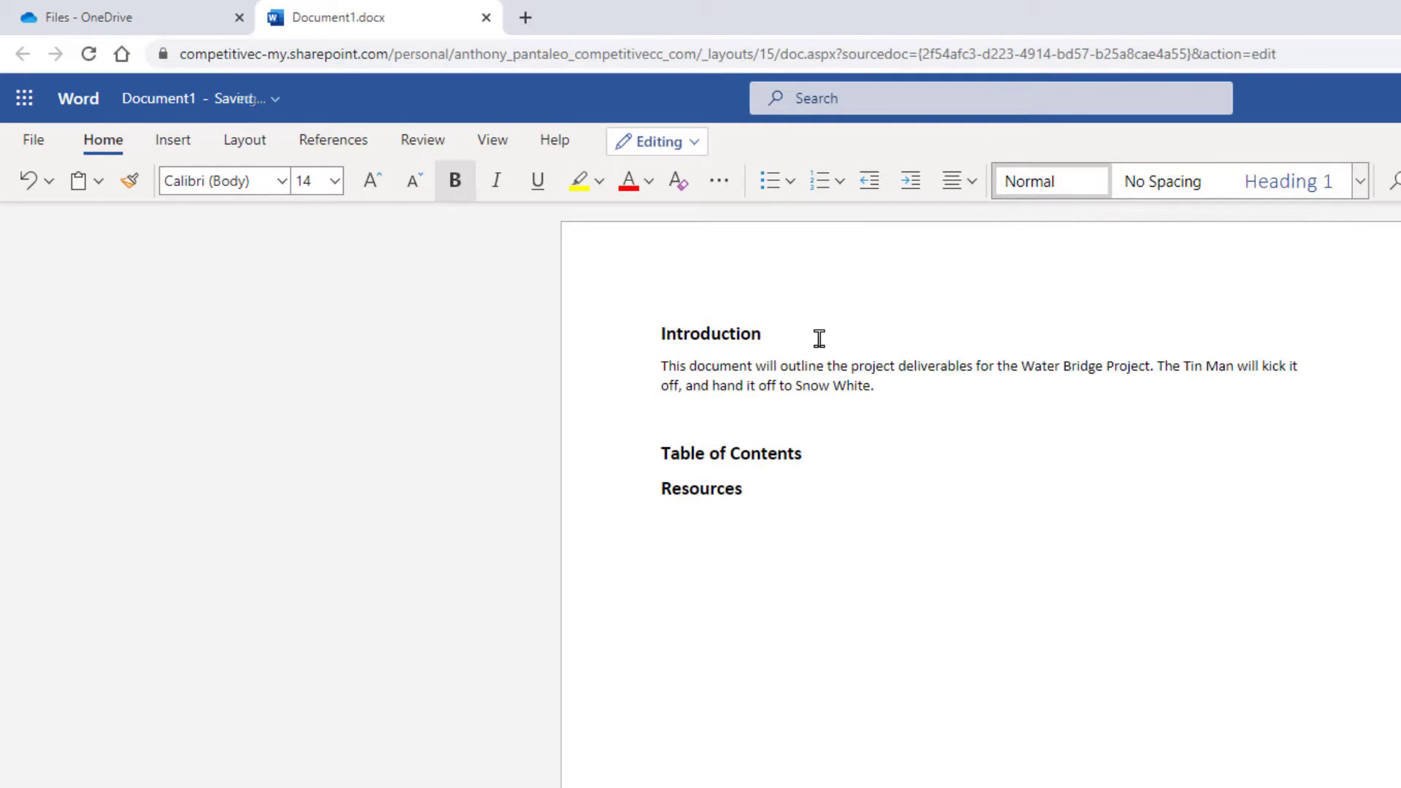
# Step: Rename the document to WaterBridge2
pyautogui.click(170, 109)
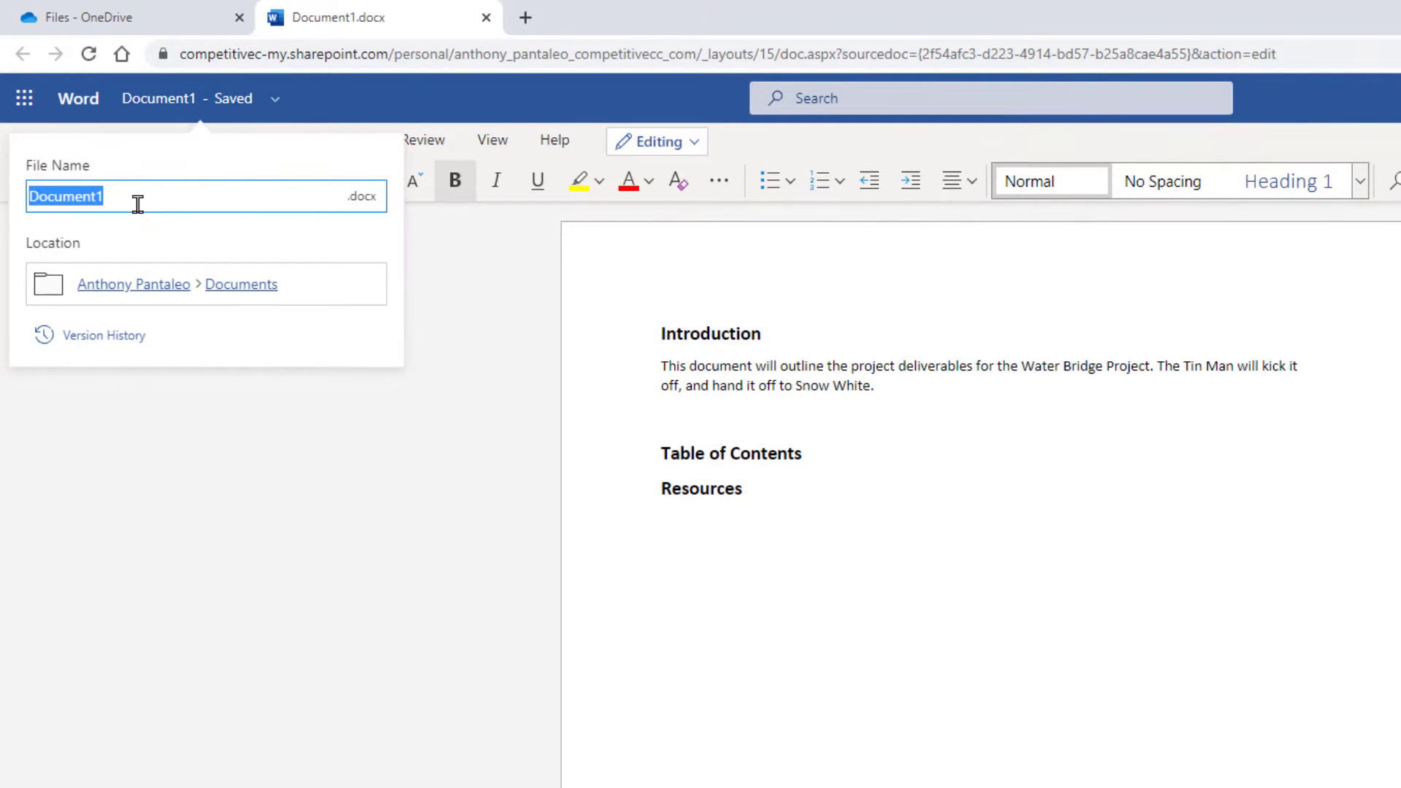
pyautogui.write('WaterBrid')
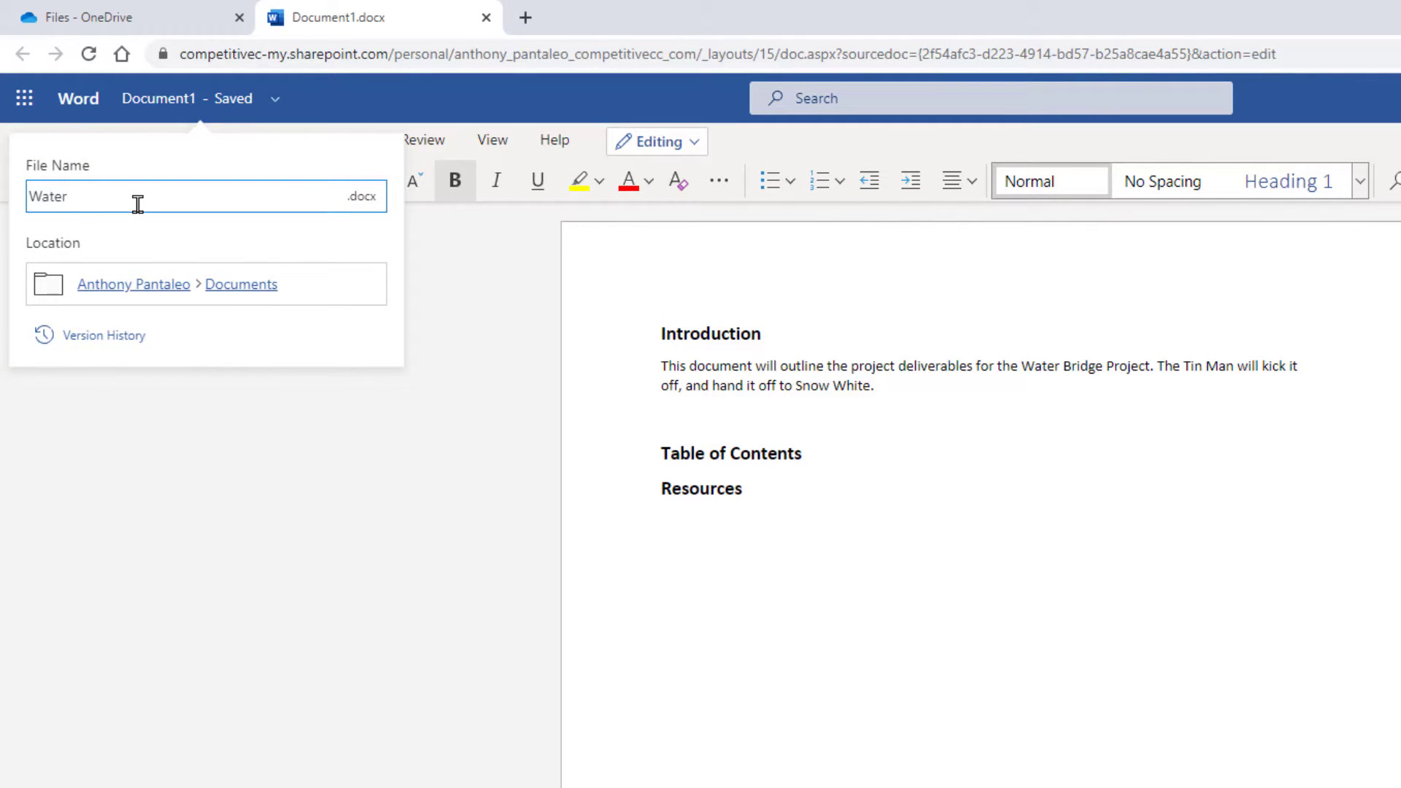
pyautogui.write('ge2')
pyautogui.click(206, 452)
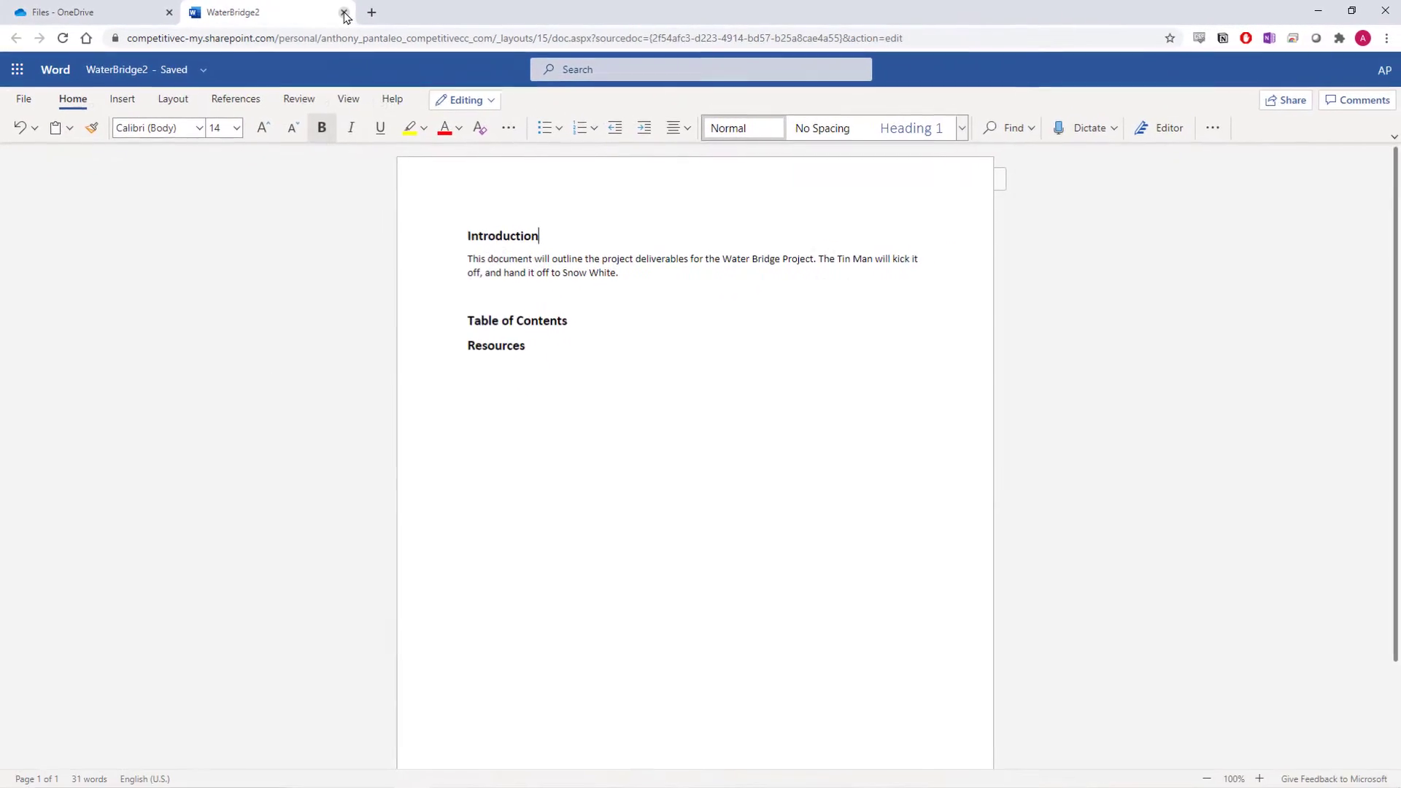
# Step: Back in My files, upload output-onlinepngtools (3), google-icon (1) and google-icon images
pyautogui.click(486, 18)
pyautogui.moveTo(328, 507)
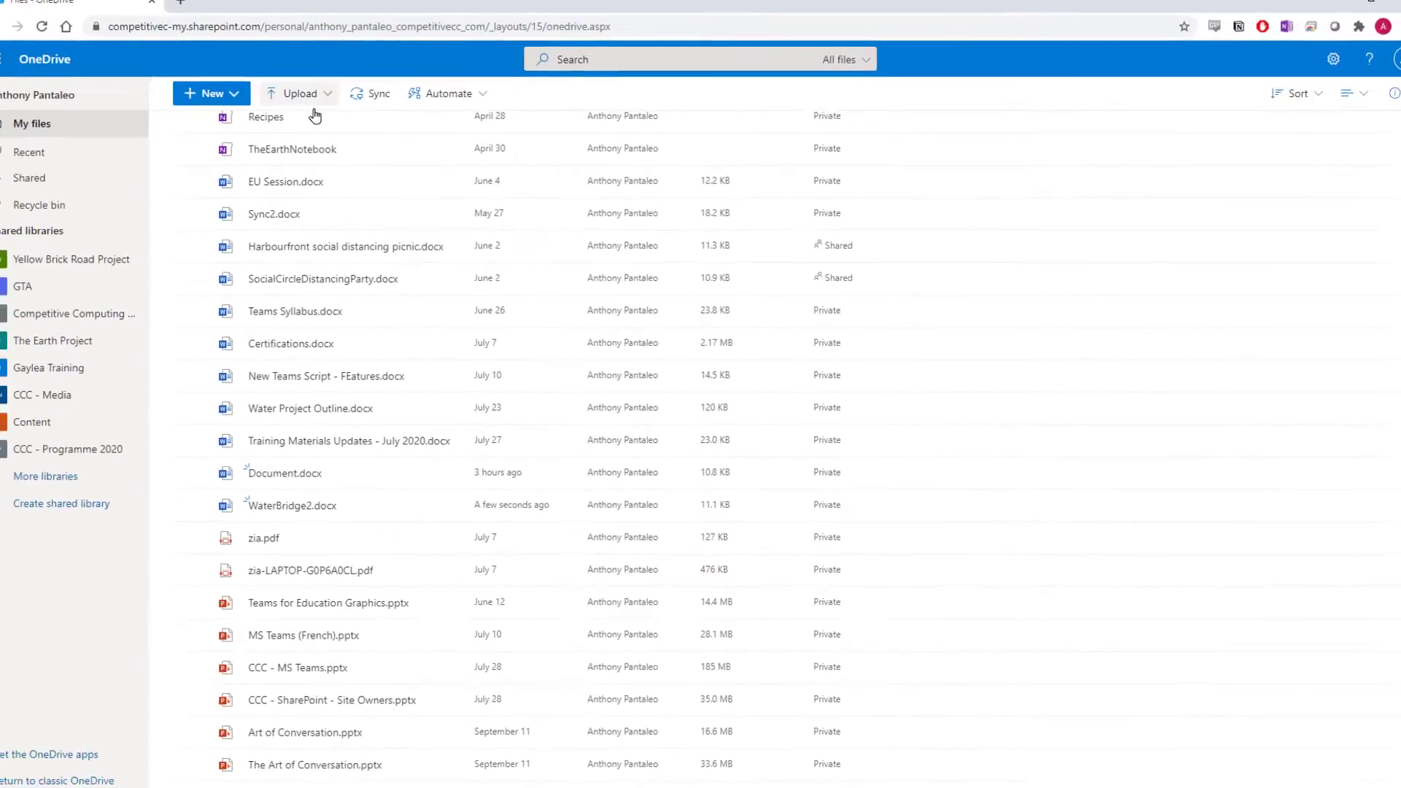
pyautogui.click(312, 96)
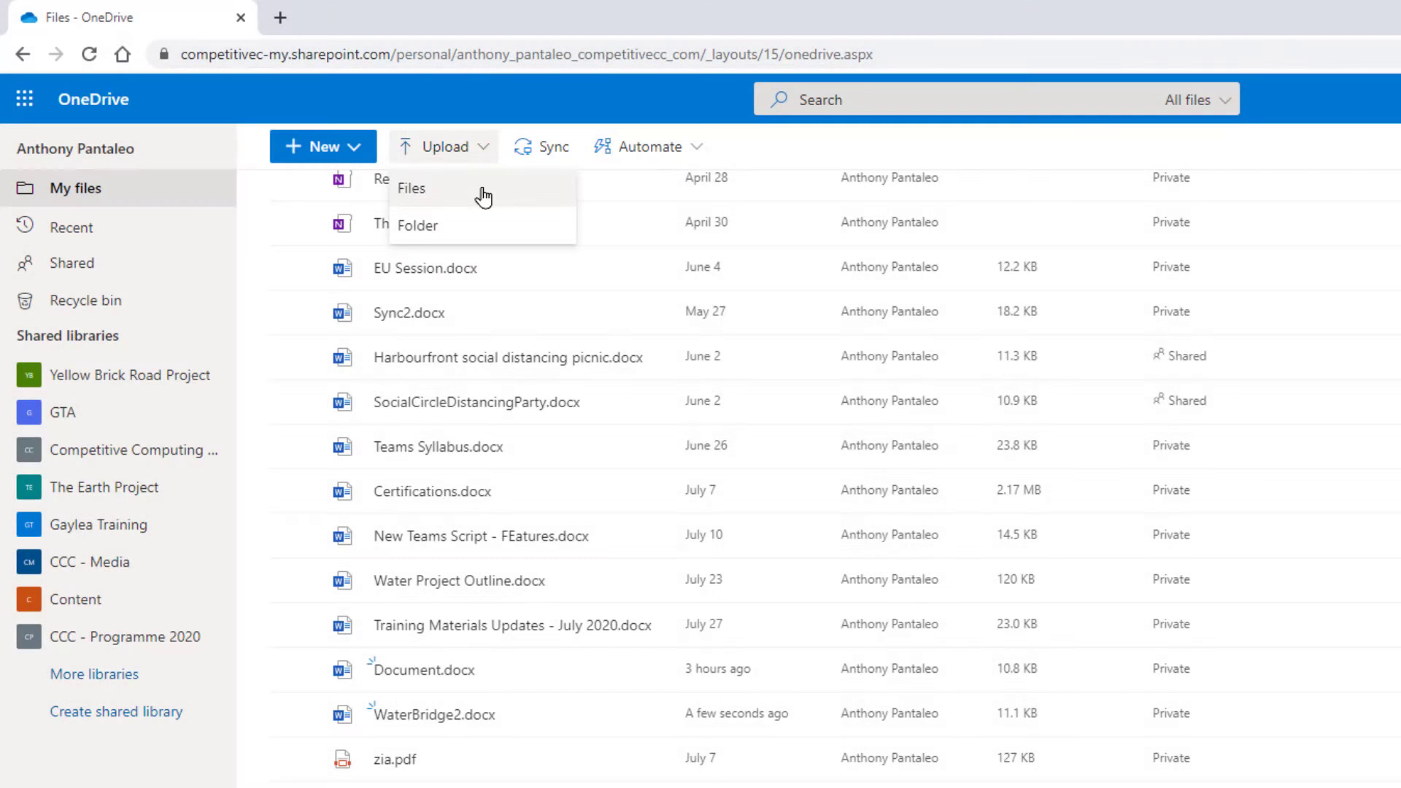
pyautogui.click(482, 189)
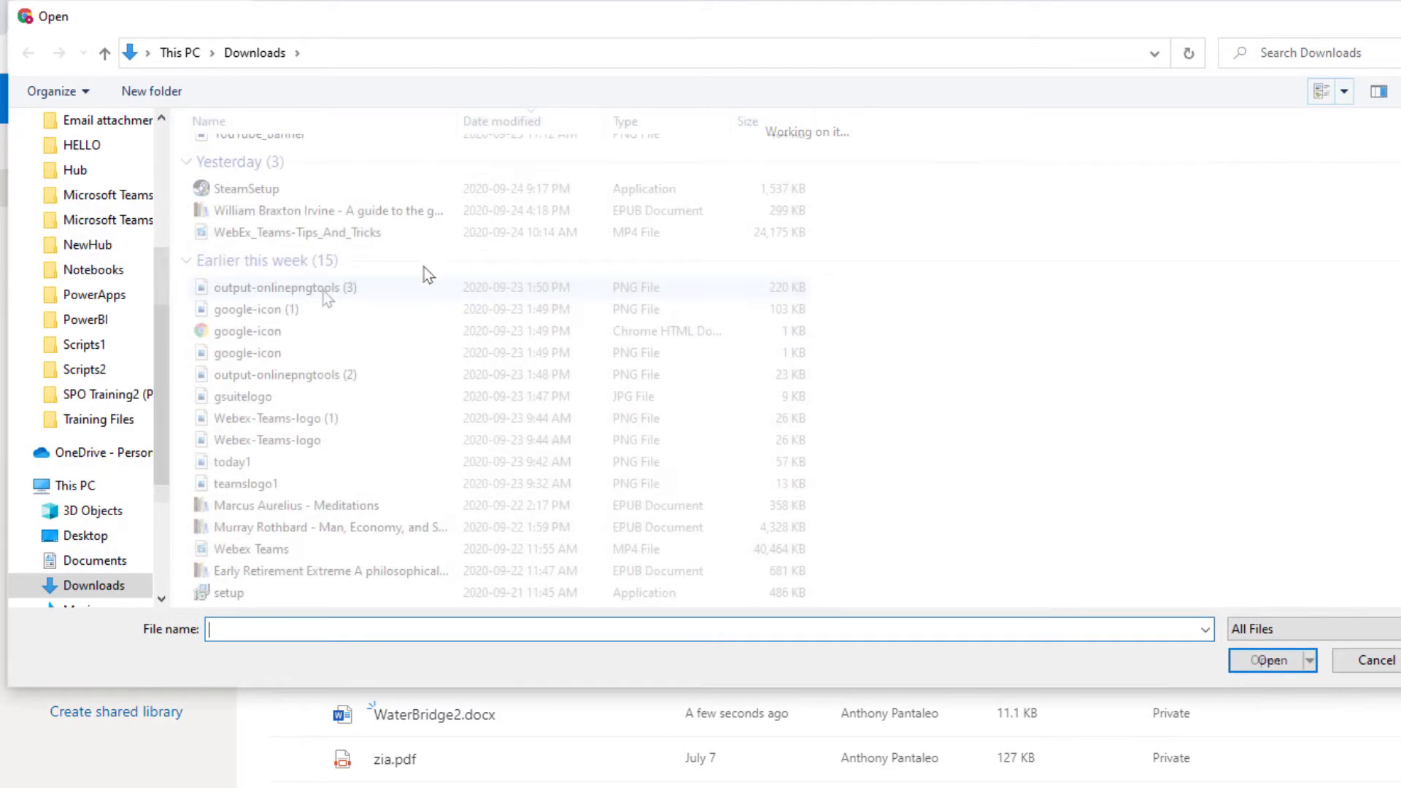
pyautogui.click(323, 289)
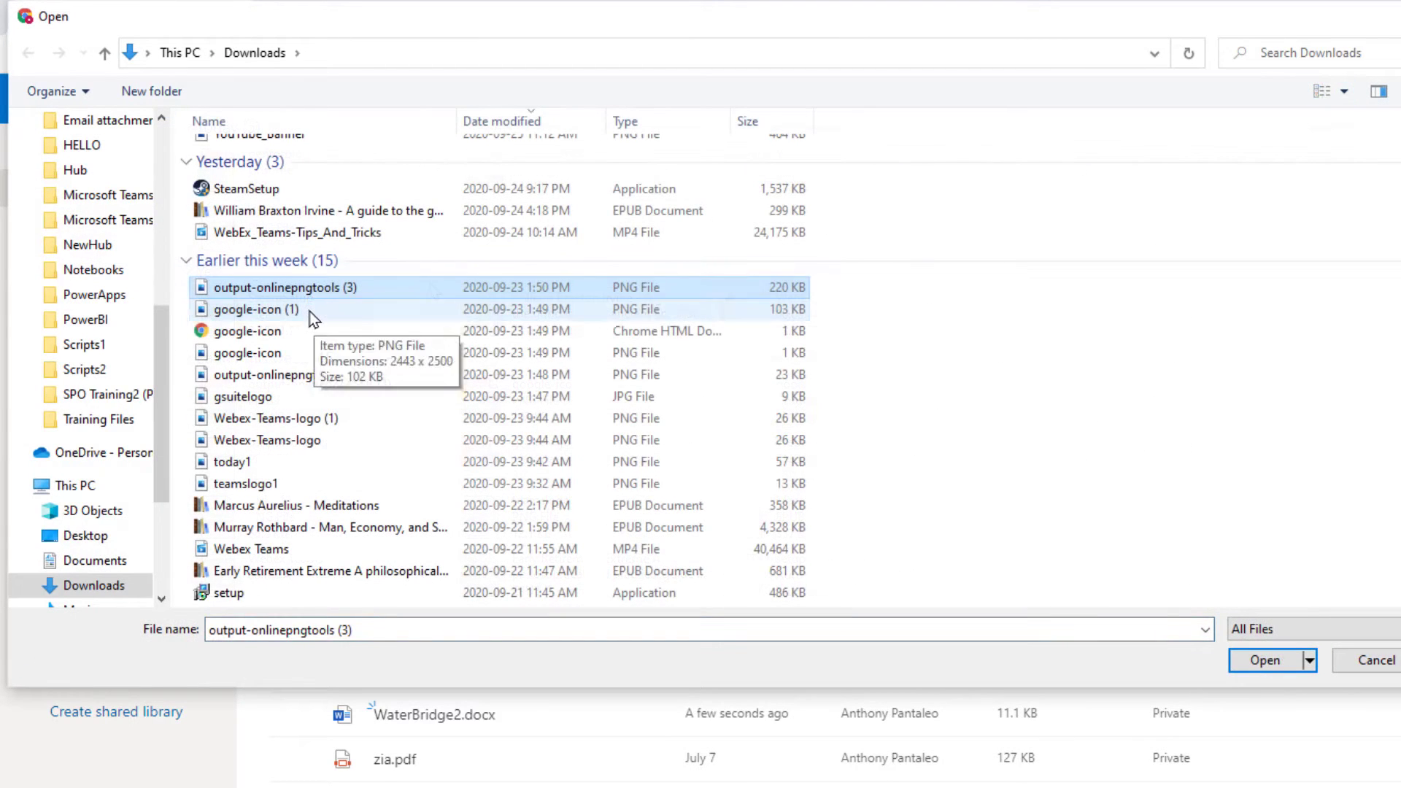
pyautogui.keyDown('ctrl'); pyautogui.click(310, 309); pyautogui.keyUp('ctrl')
pyautogui.keyDown('ctrl'); pyautogui.click(300, 353); pyautogui.keyUp('ctrl')
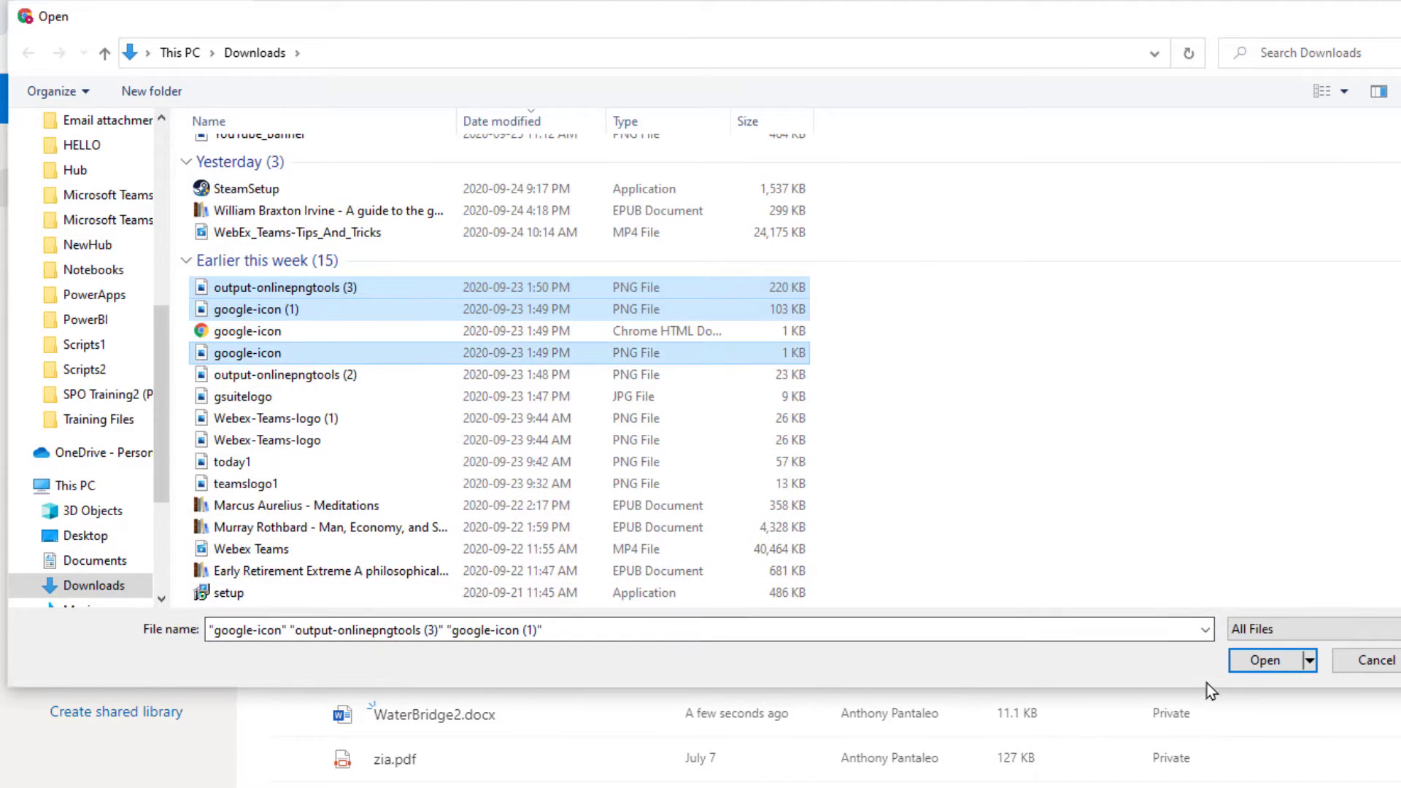
pyautogui.click(1263, 660)
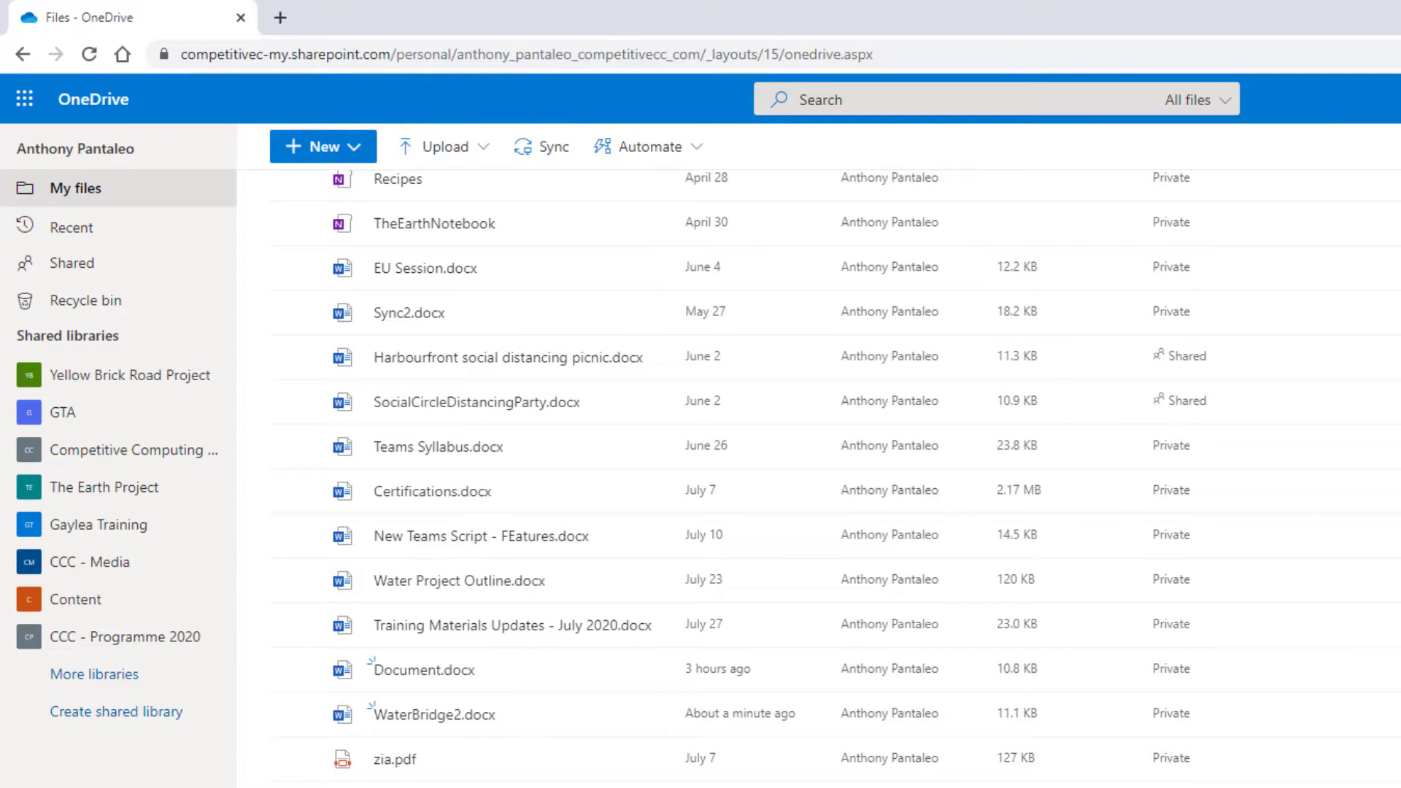
pyautogui.scroll(3, 518, 635)
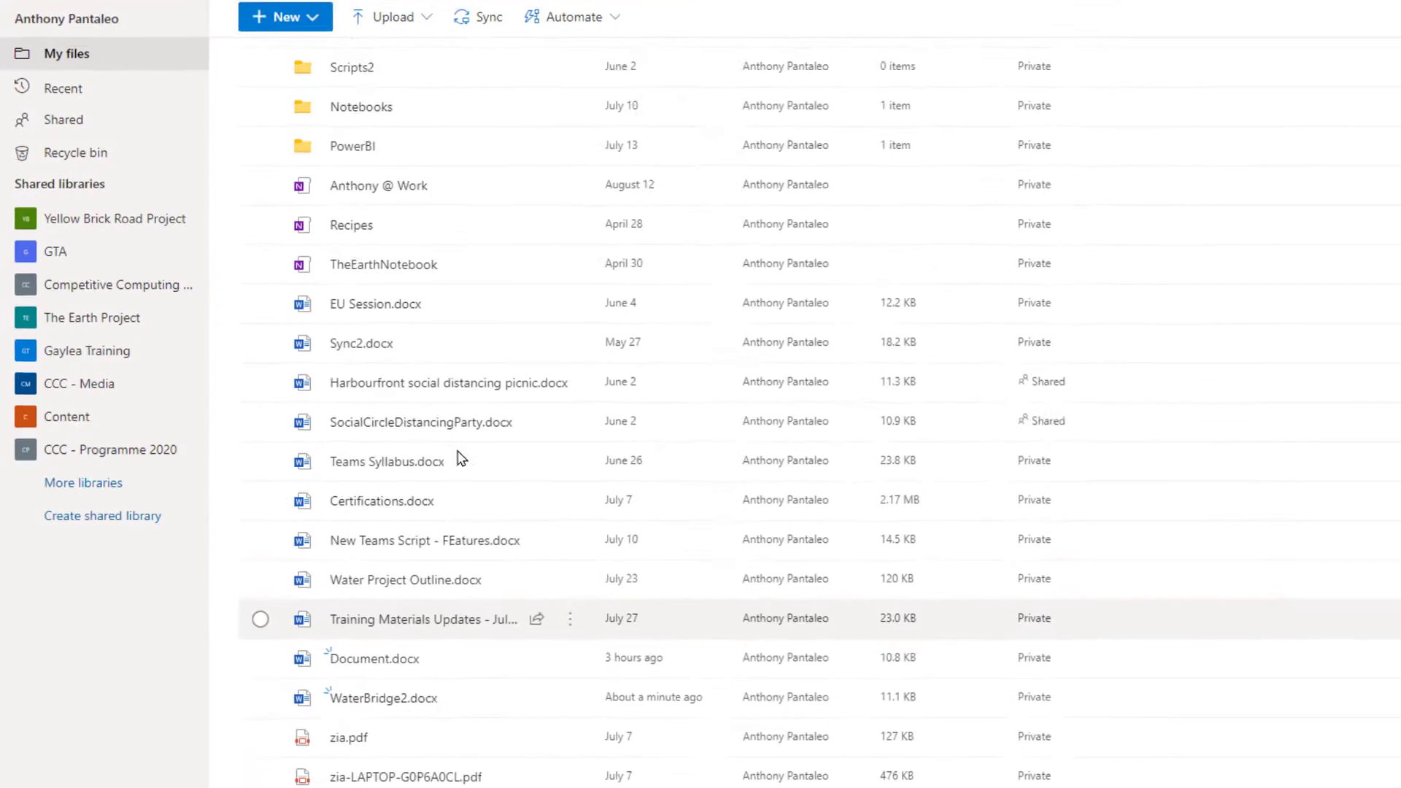
pyautogui.rightClick(360, 507)
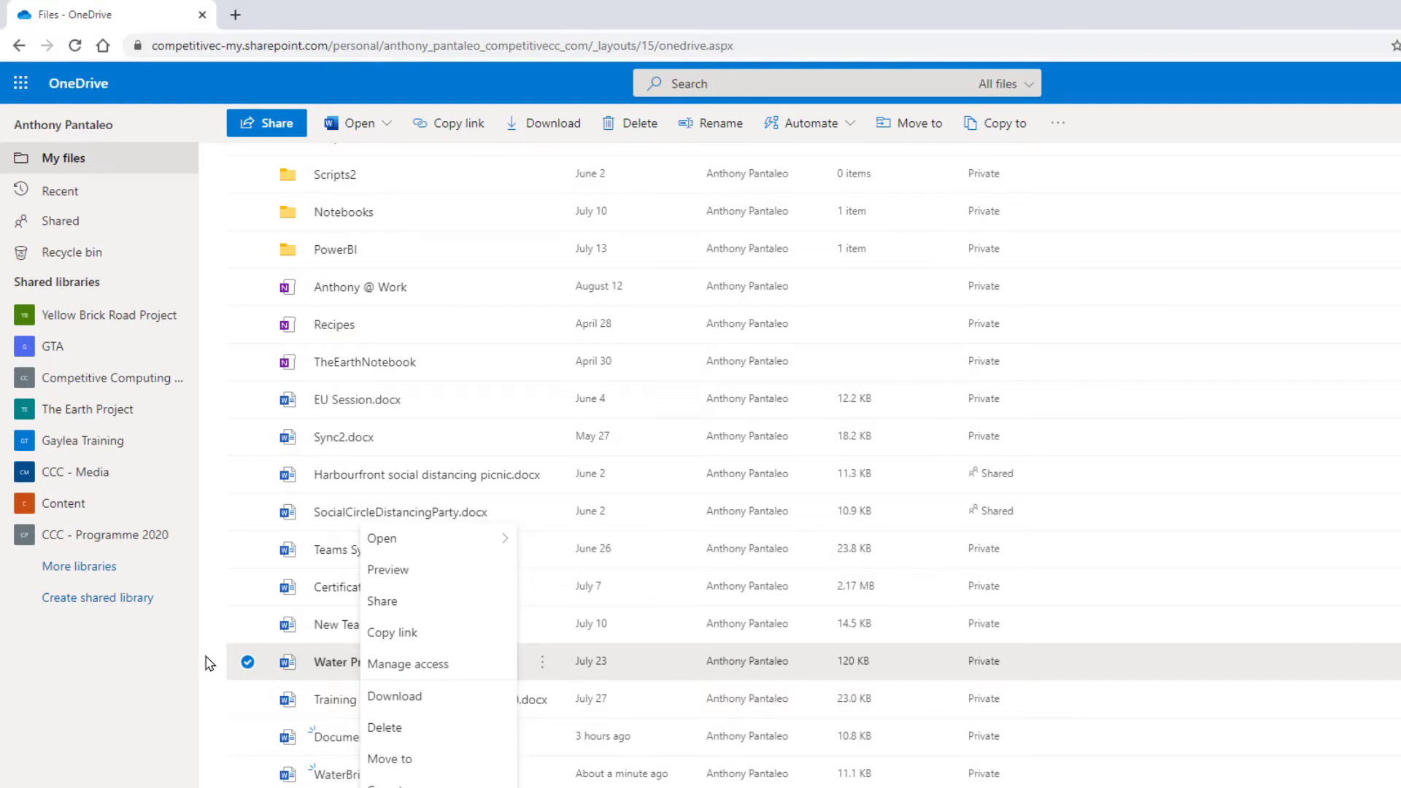
pyautogui.click(208, 662)
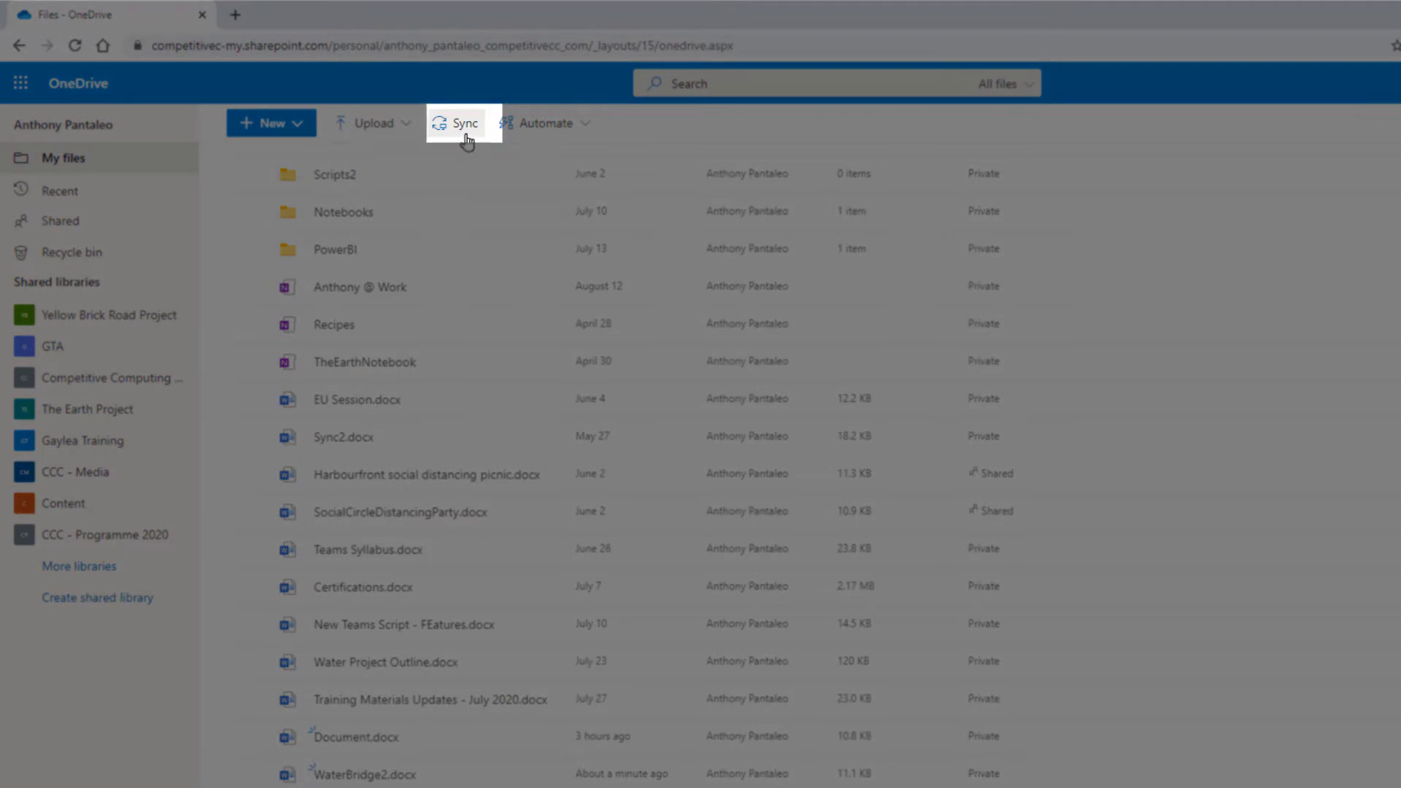
# Step: Sync the OneDrive library to this computer through the OneDrive desktop app
pyautogui.click(466, 136)
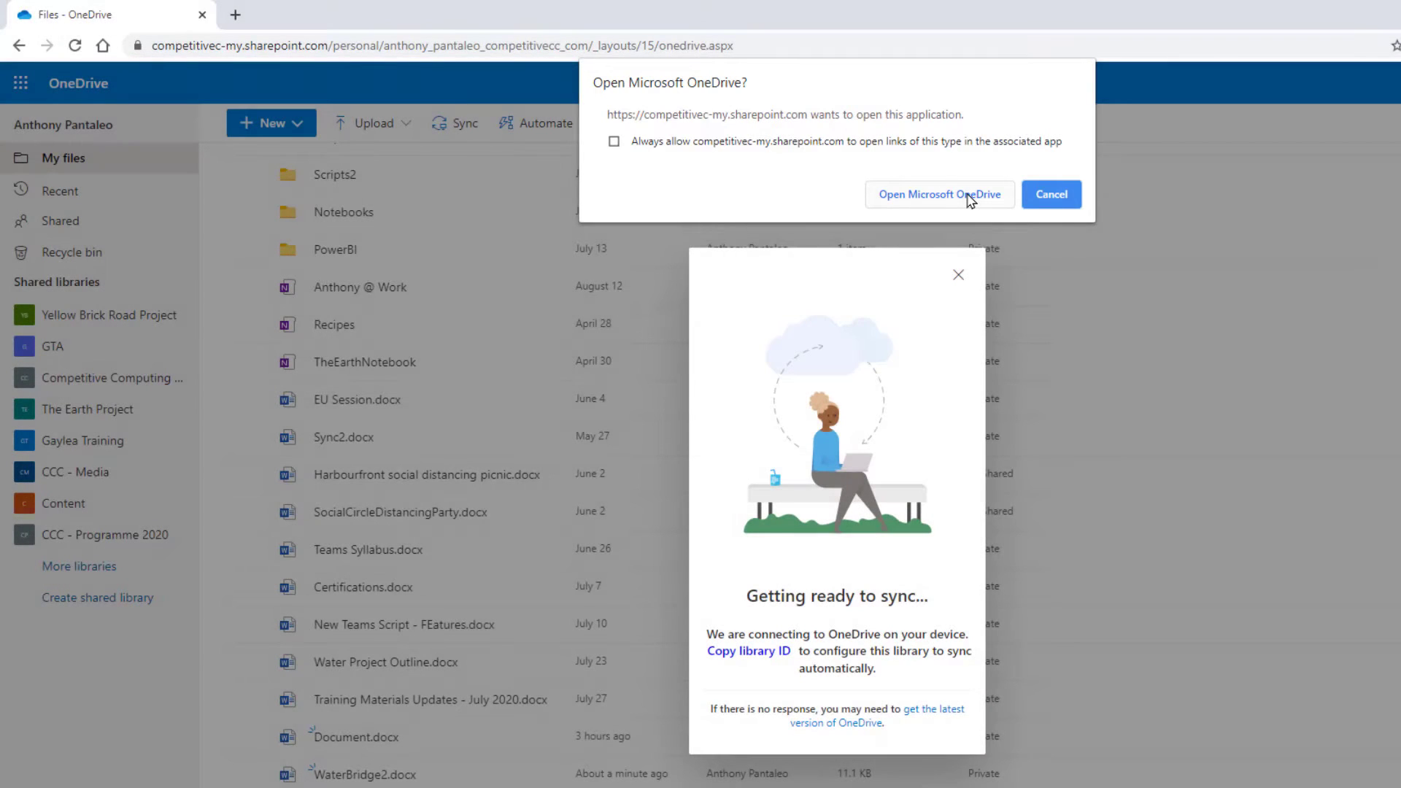
pyautogui.click(969, 196)
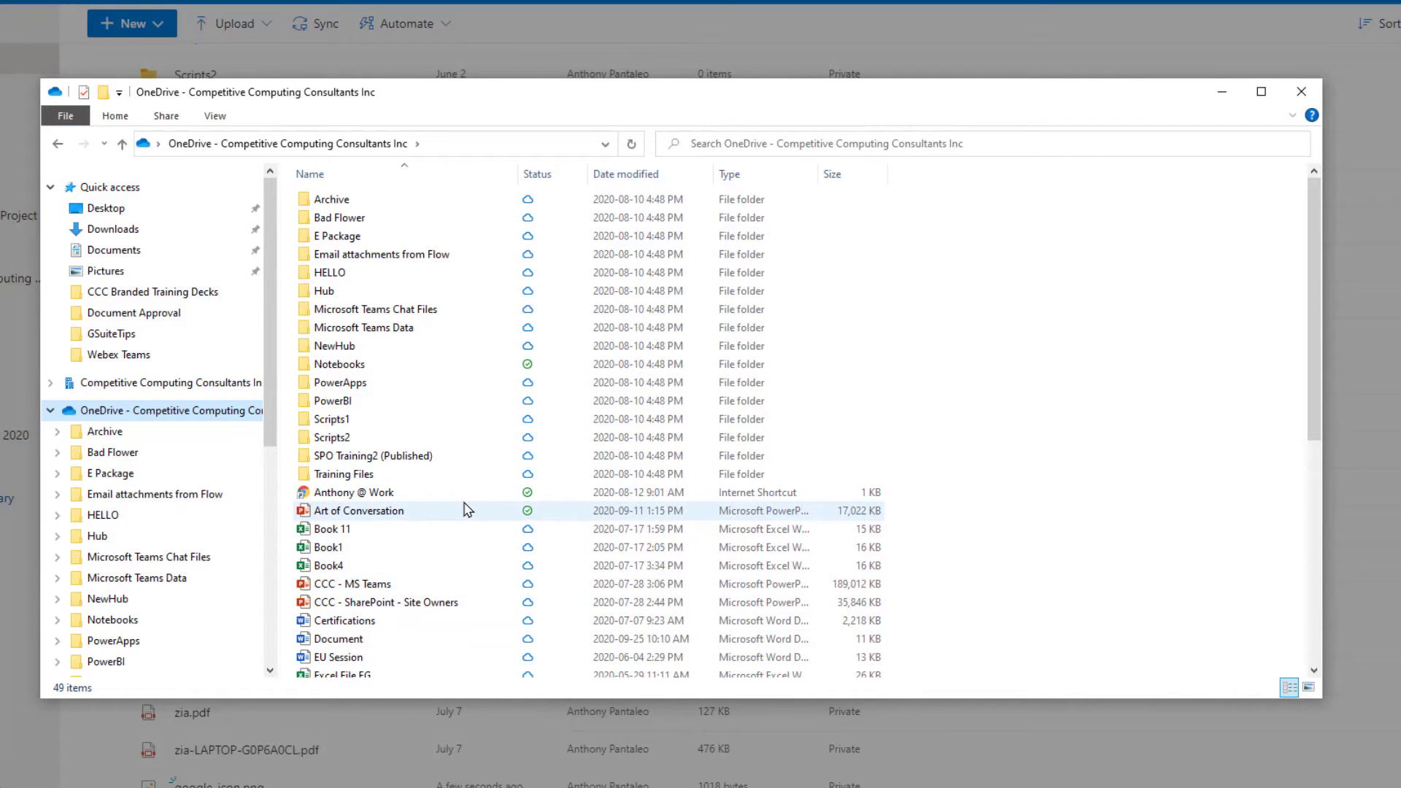
pyautogui.scroll(-1, 468, 510)
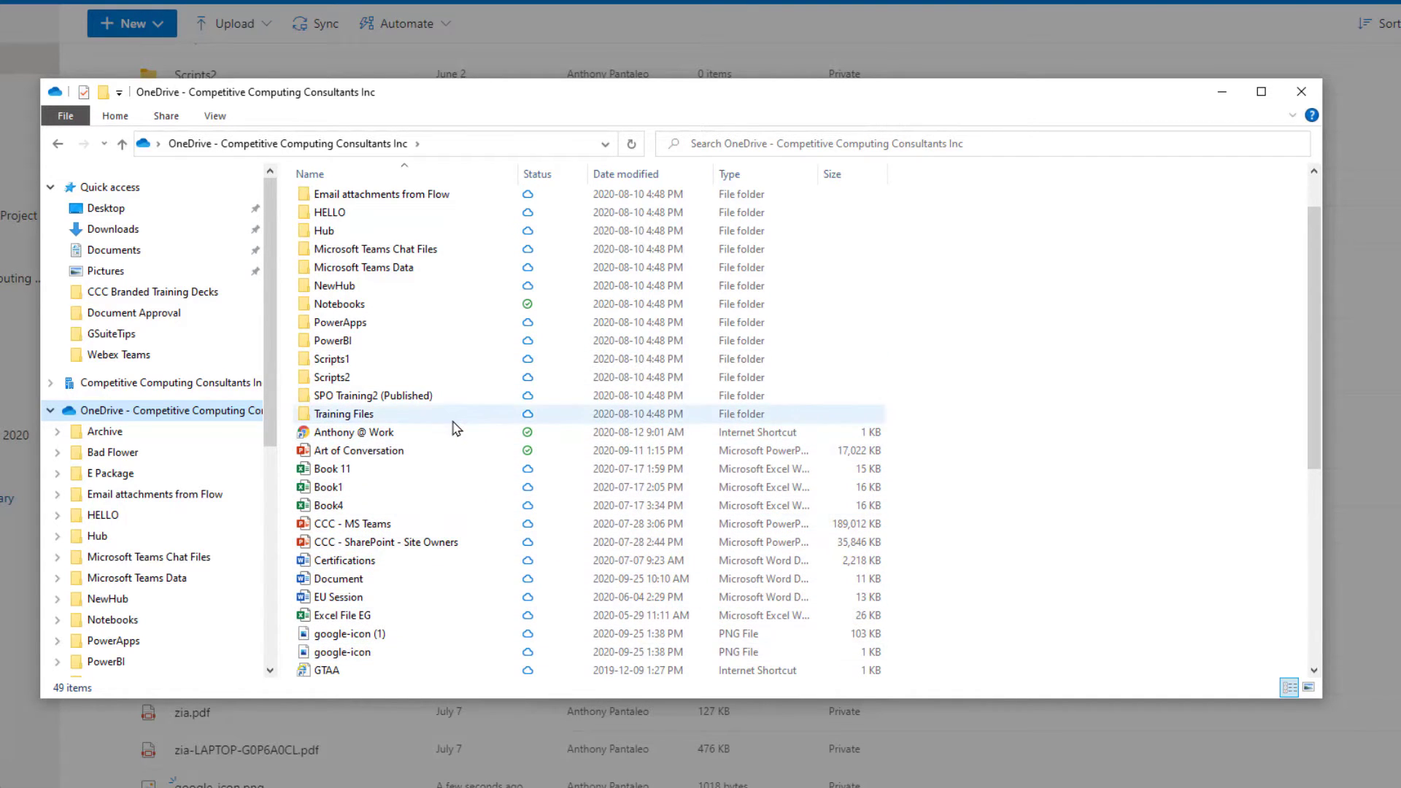
pyautogui.moveTo(457, 425)
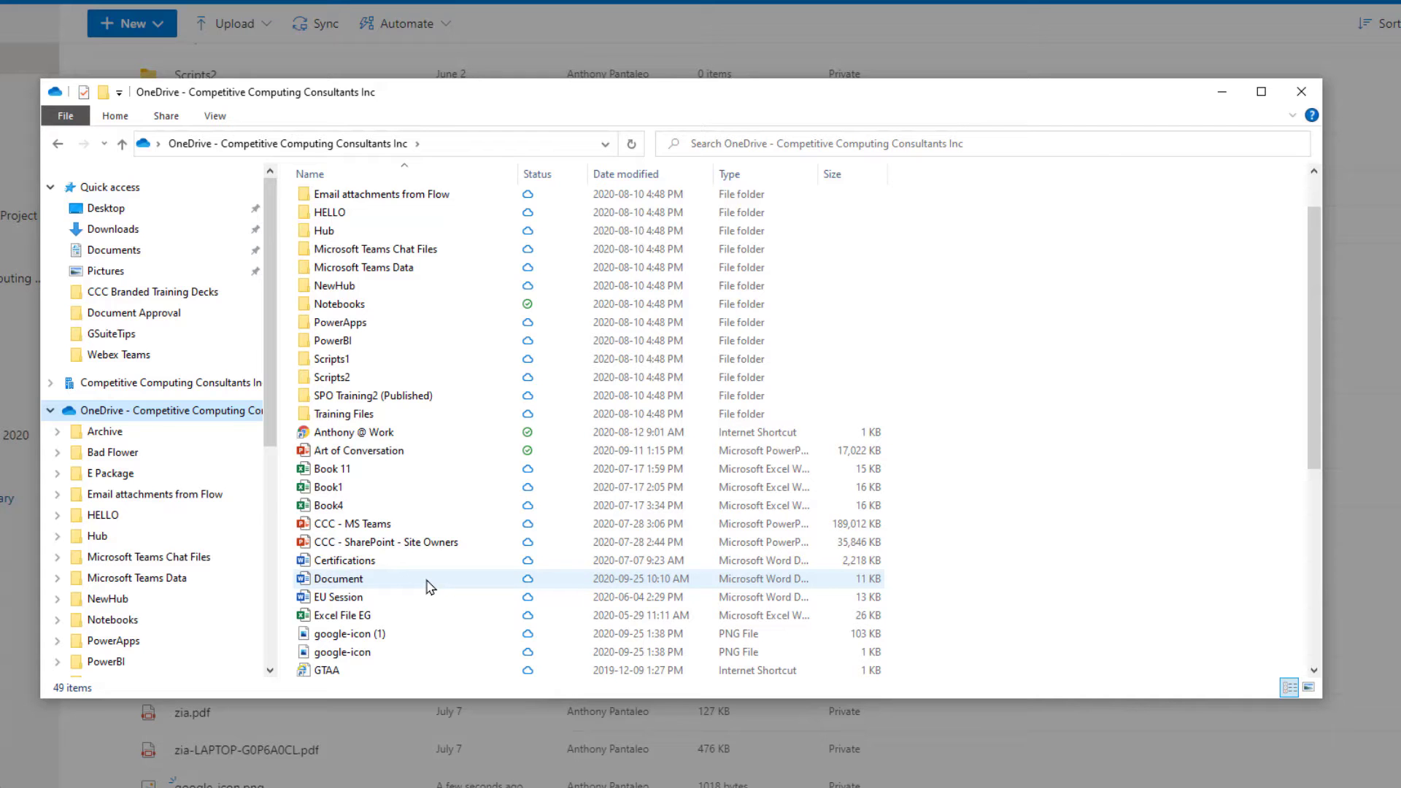
pyautogui.scroll(-3, 429, 587)
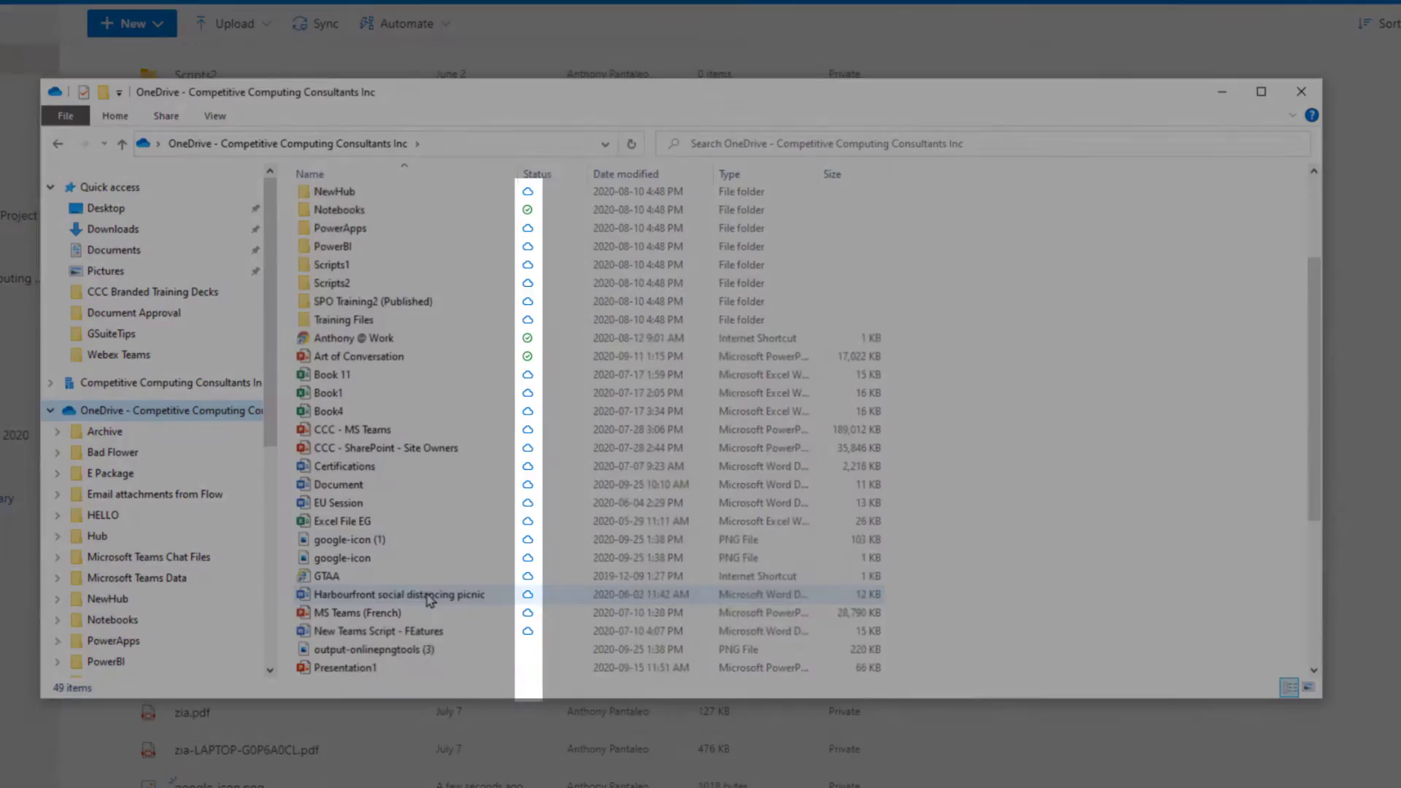
pyautogui.scroll(-1, 430, 599)
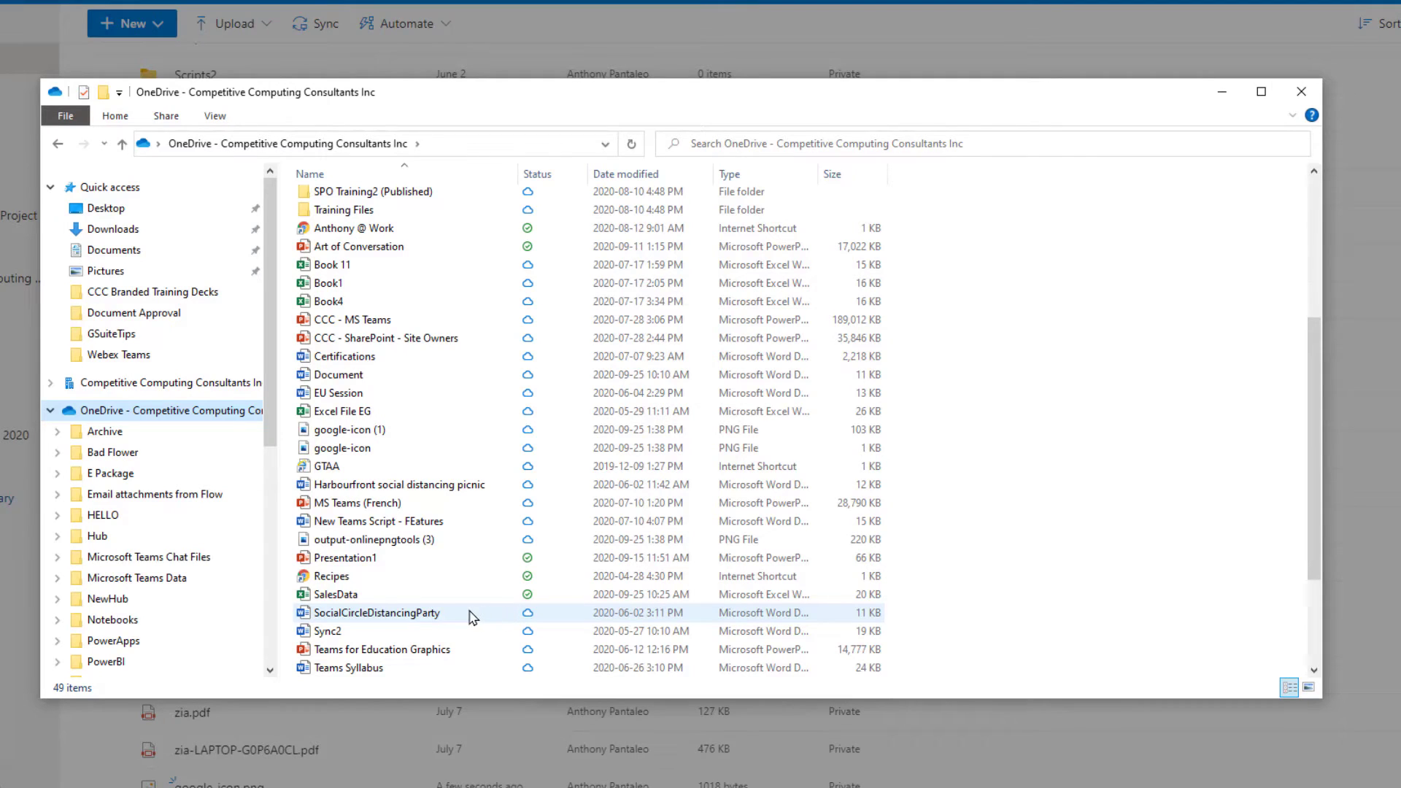
pyautogui.moveTo(449, 618)
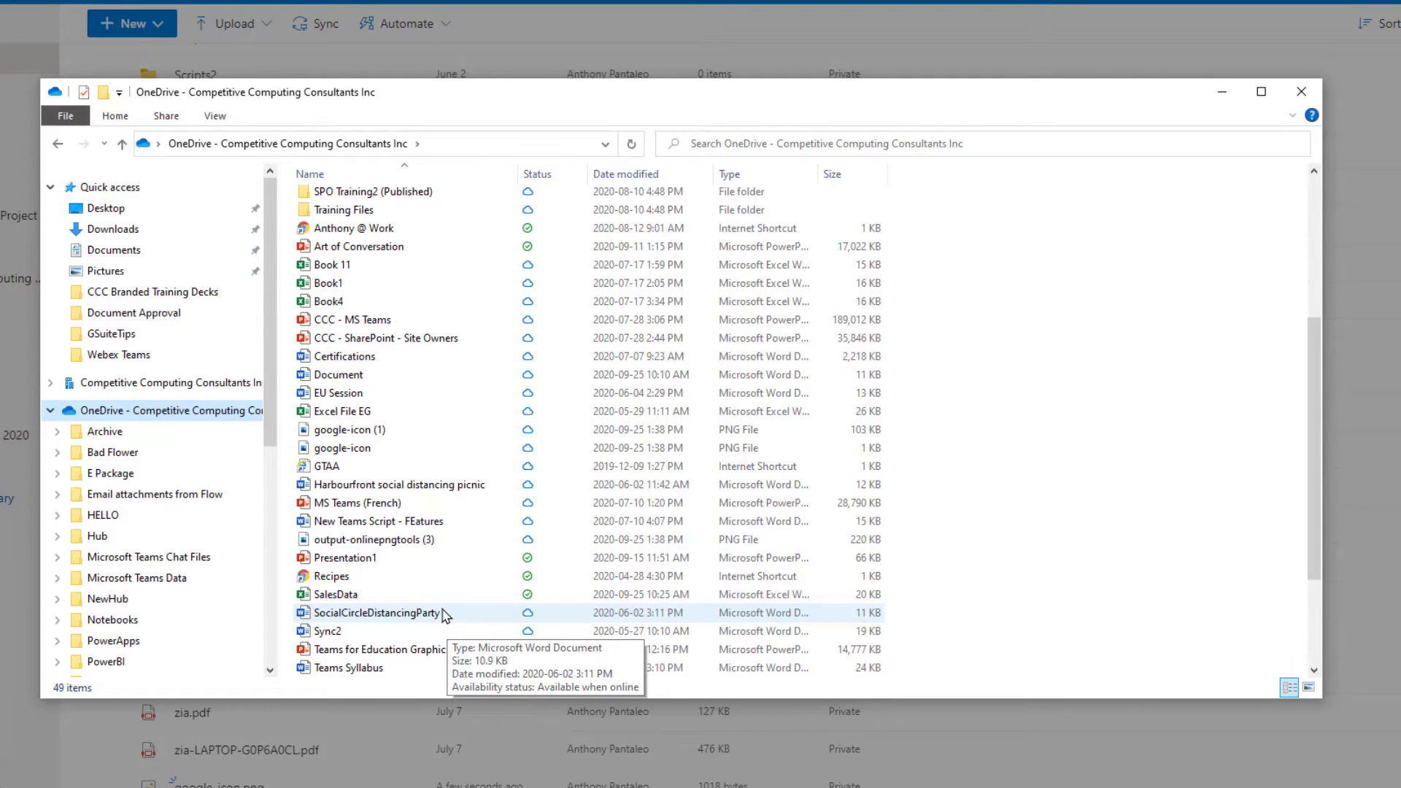
# Step: Open SocialCircleDistancingParty in Word, shift its window slightly left, then close it
pyautogui.doubleClick(439, 620)
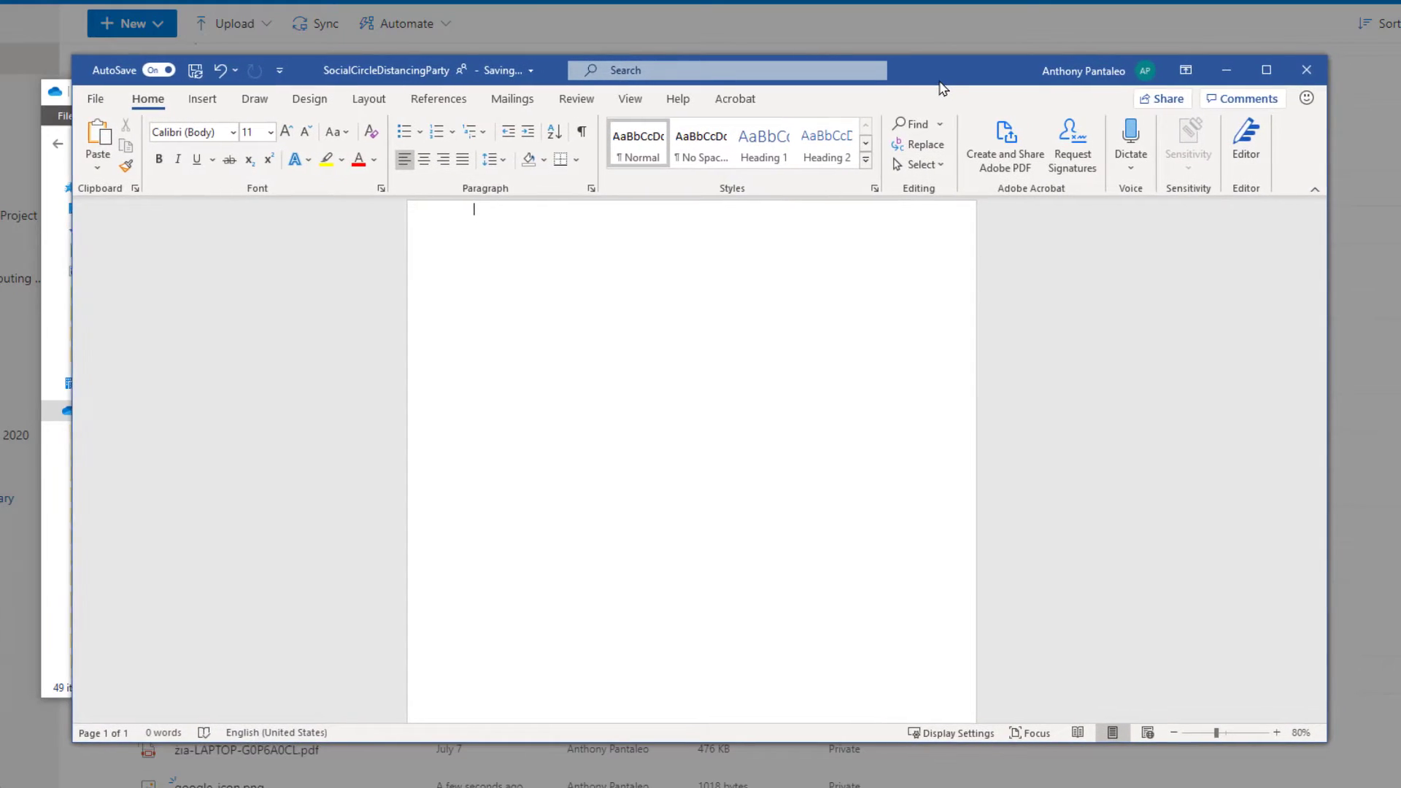
pyautogui.moveTo(939, 82); pyautogui.dragTo(924, 78)
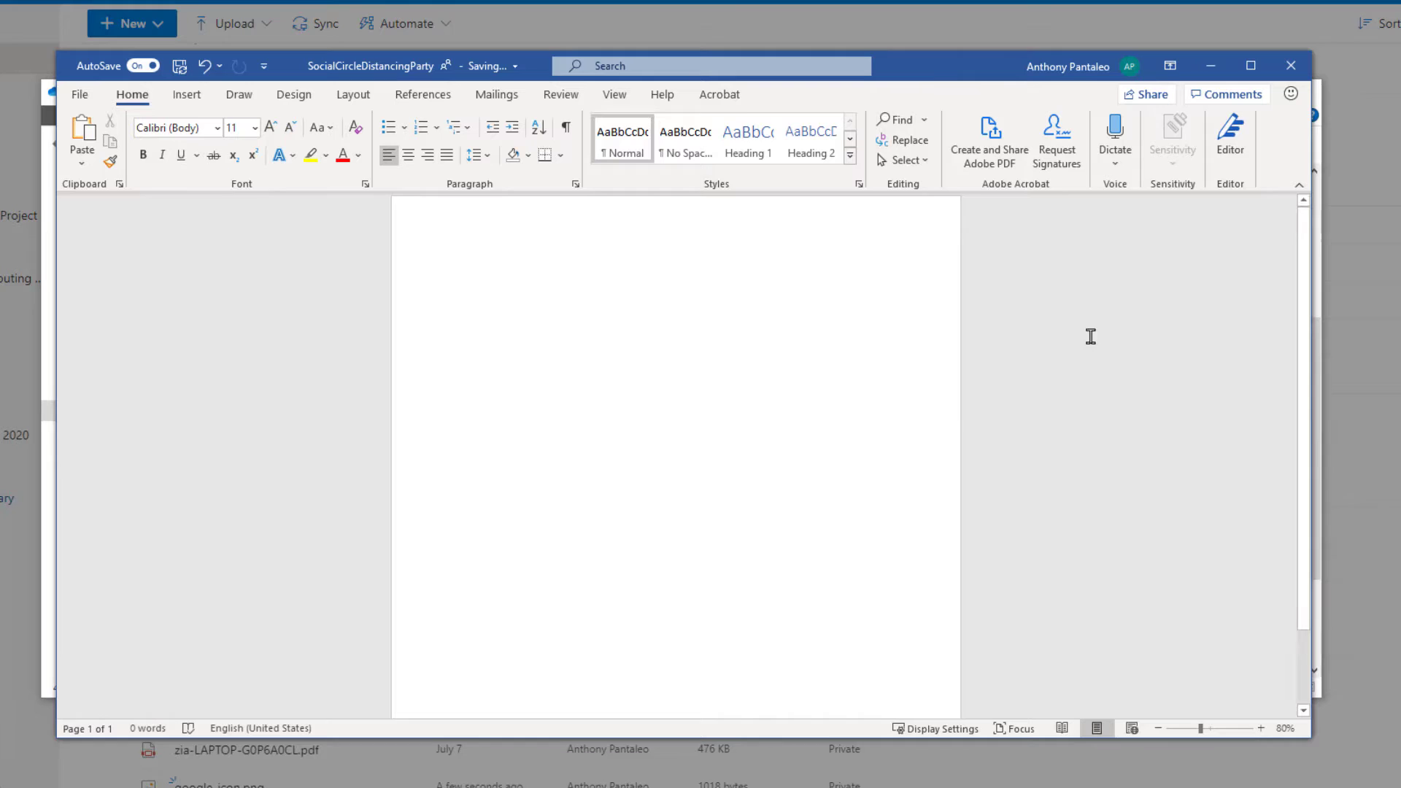
pyautogui.click(1288, 69)
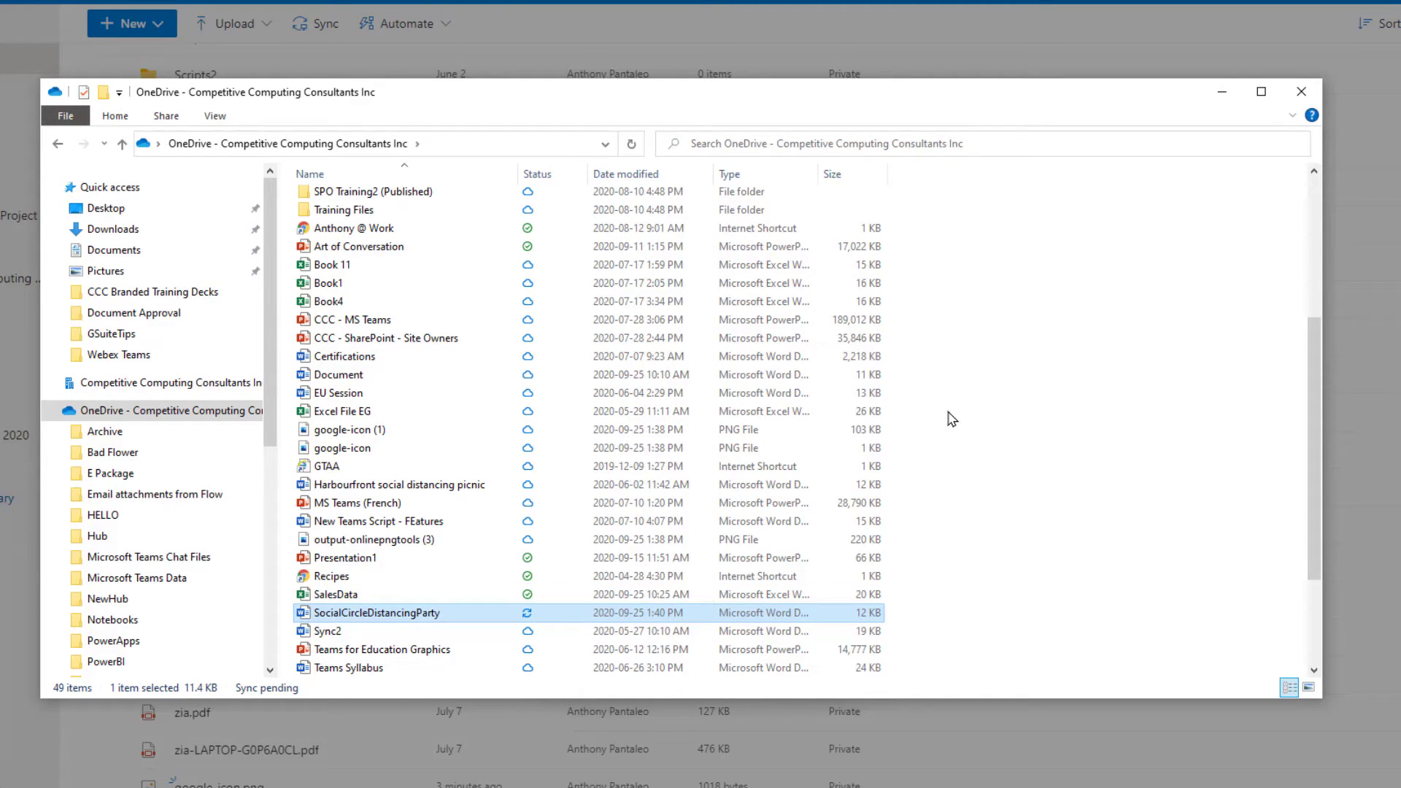
# Step: Set Excel File EG to Always keep on this device
pyautogui.click(969, 443)
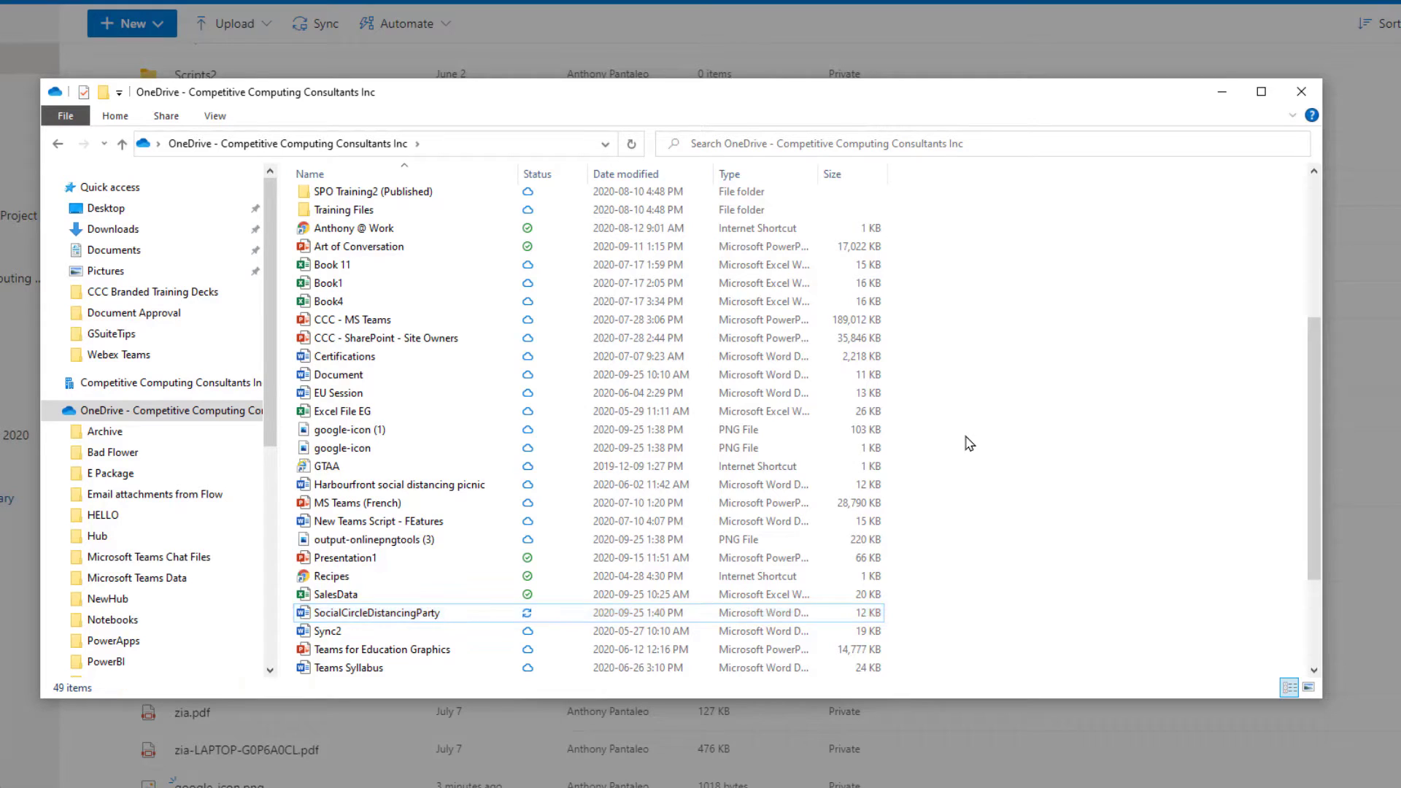
pyautogui.rightClick(494, 386)
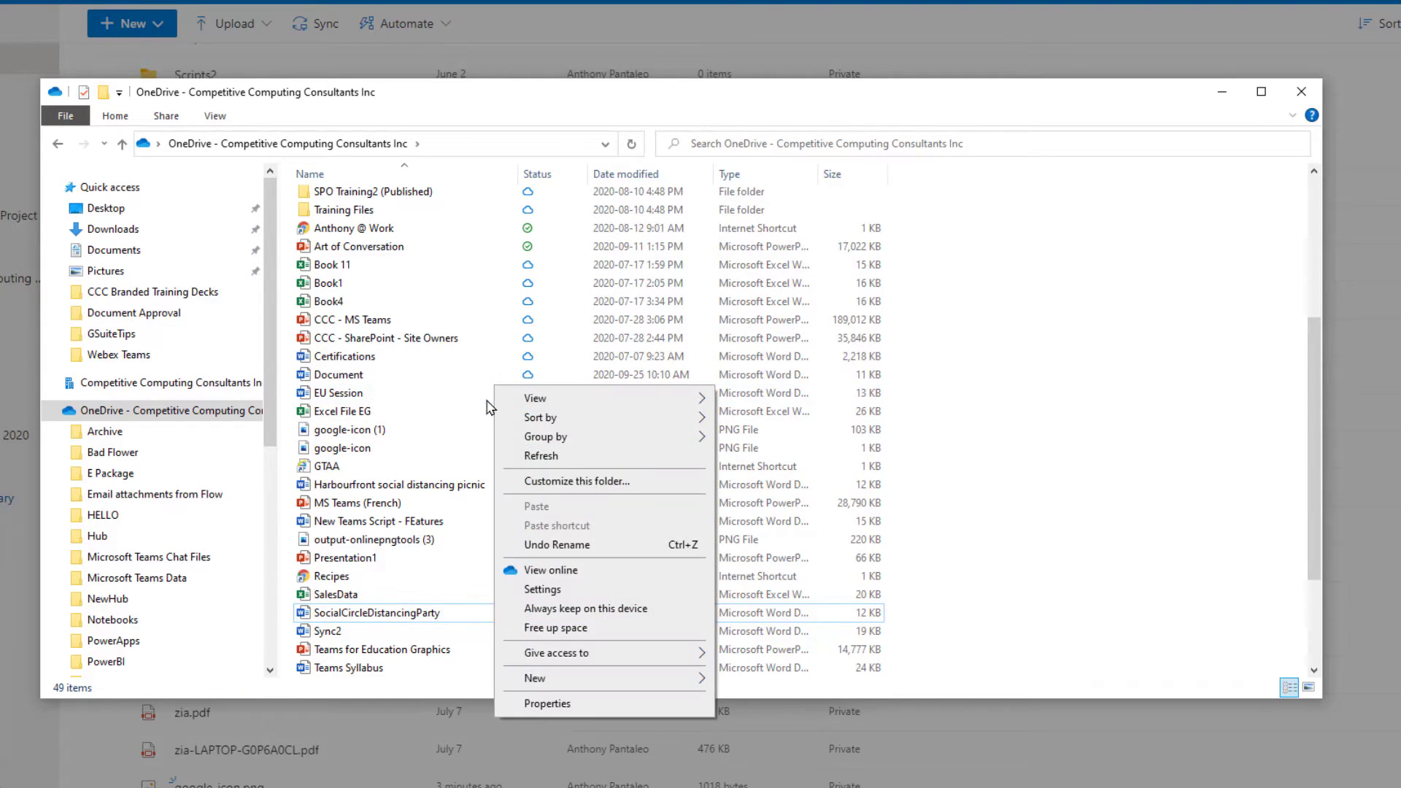
pyautogui.click(478, 408)
pyautogui.rightClick(476, 407)
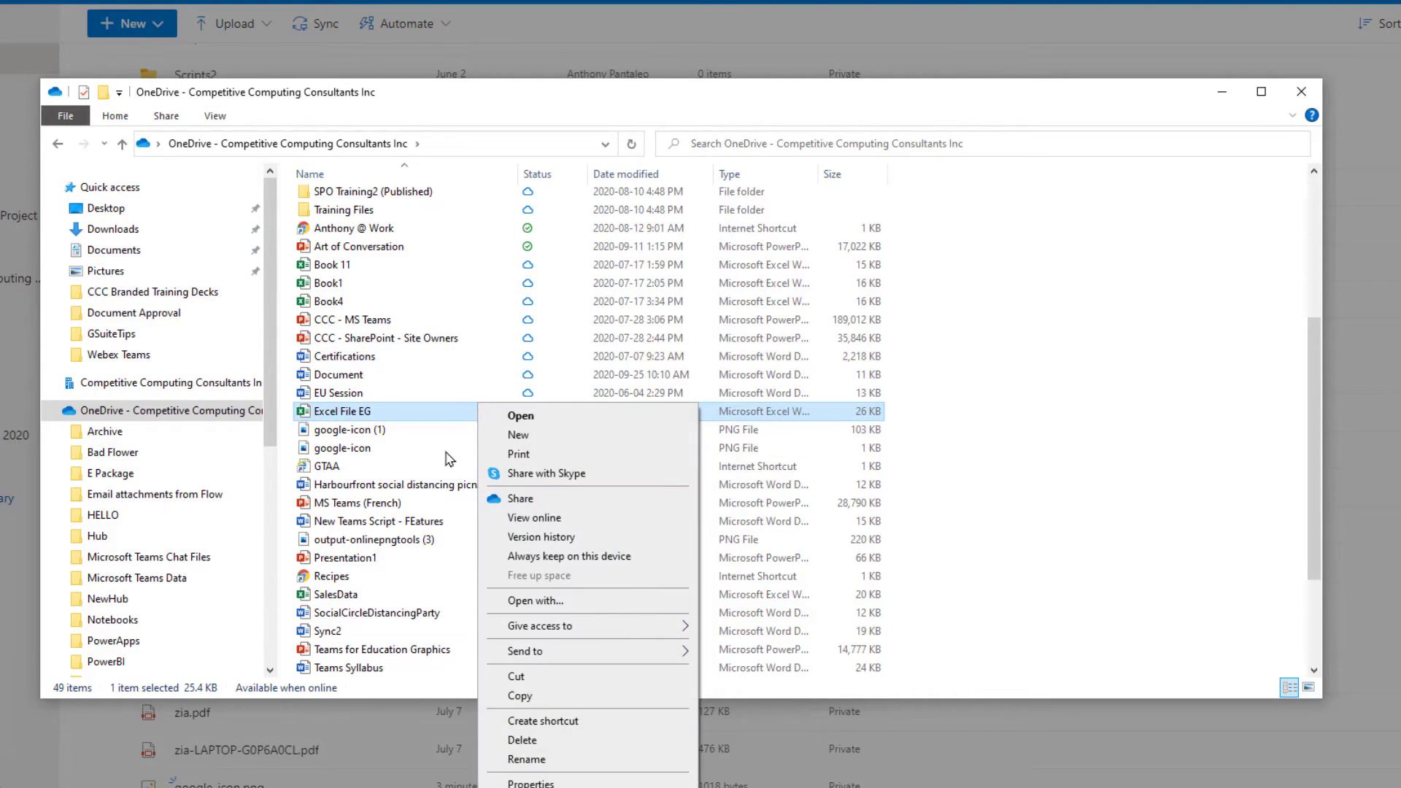
pyautogui.click(542, 560)
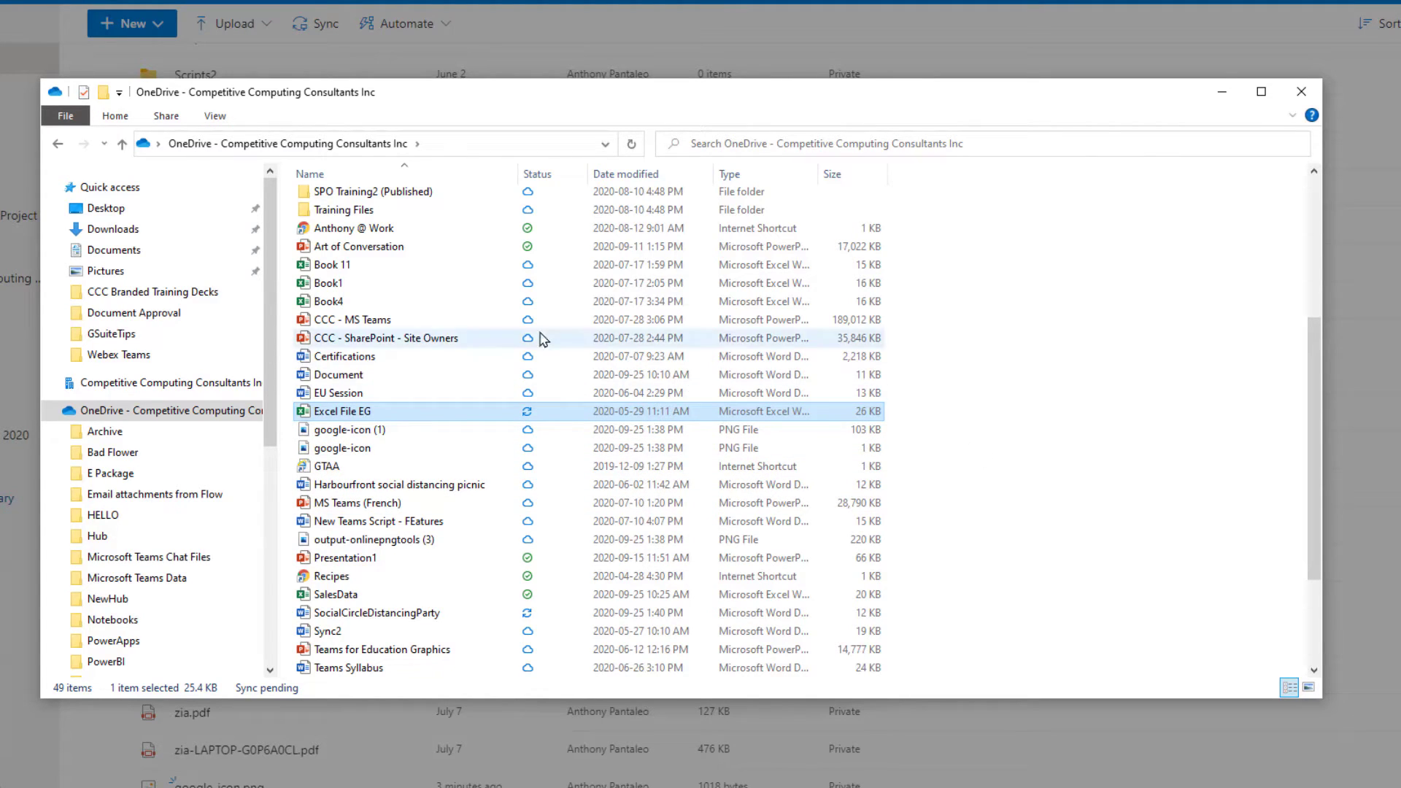
# Step: View the Art of Conversation file's actions, then dismiss them unchanged
pyautogui.rightClick(513, 252)
pyautogui.click(473, 254)
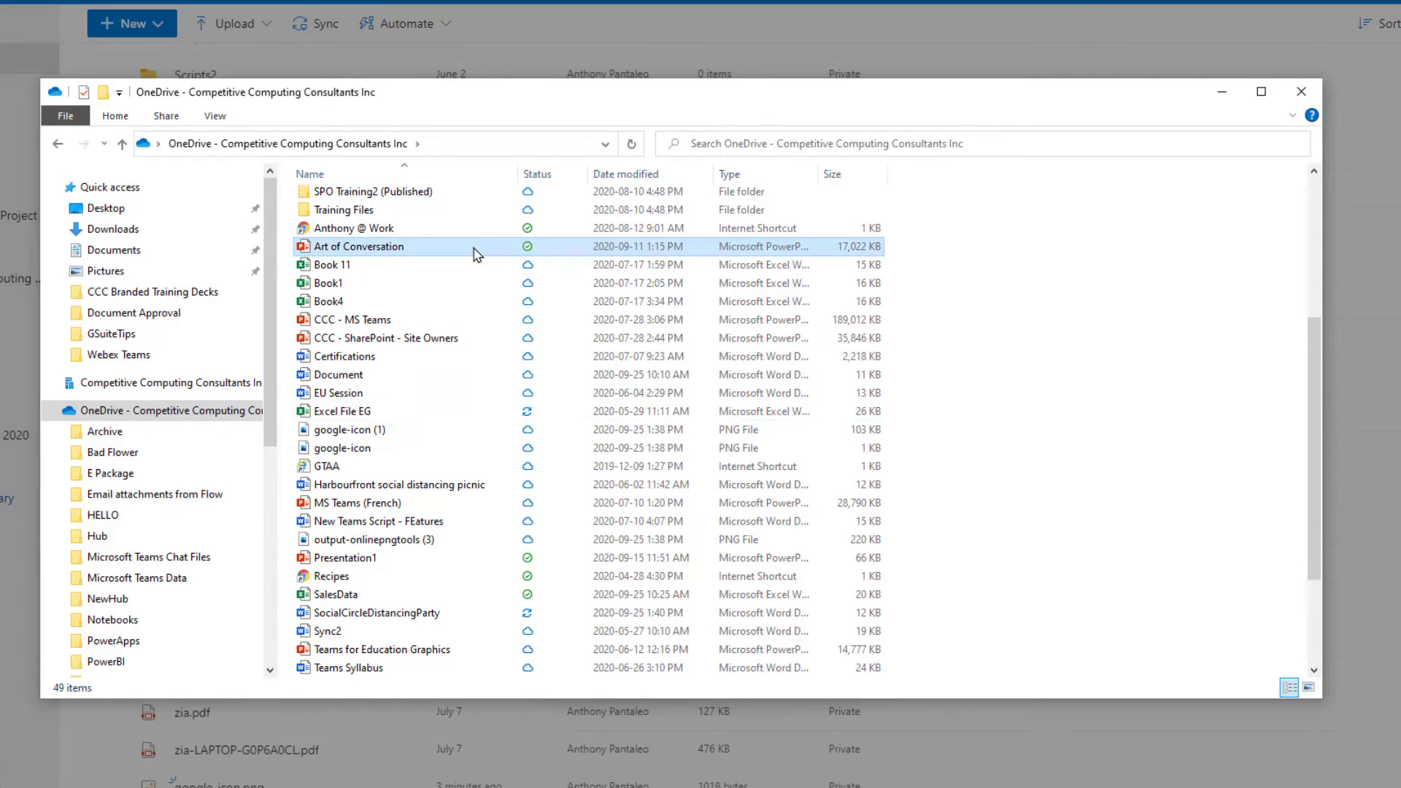
pyautogui.rightClick(473, 254)
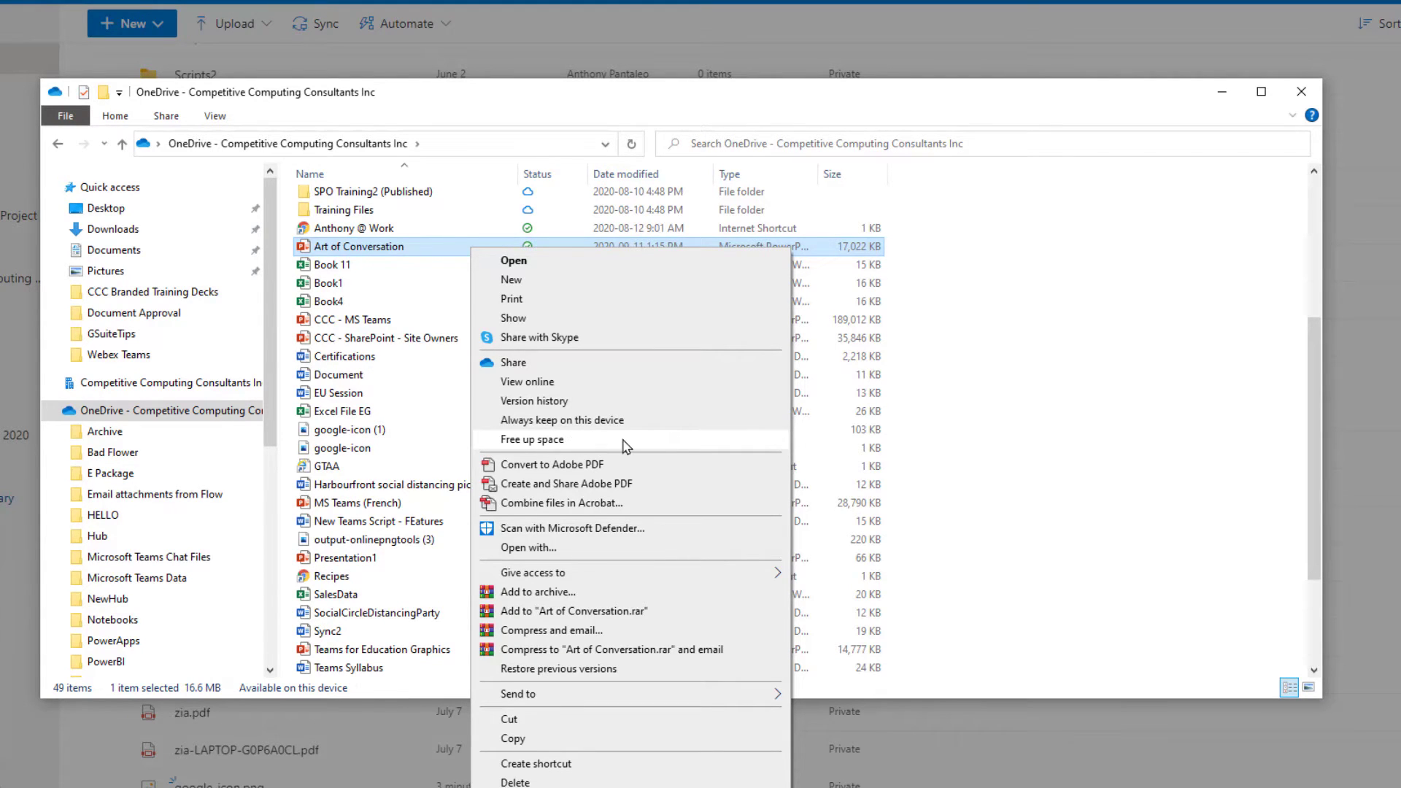
pyautogui.click(1027, 323)
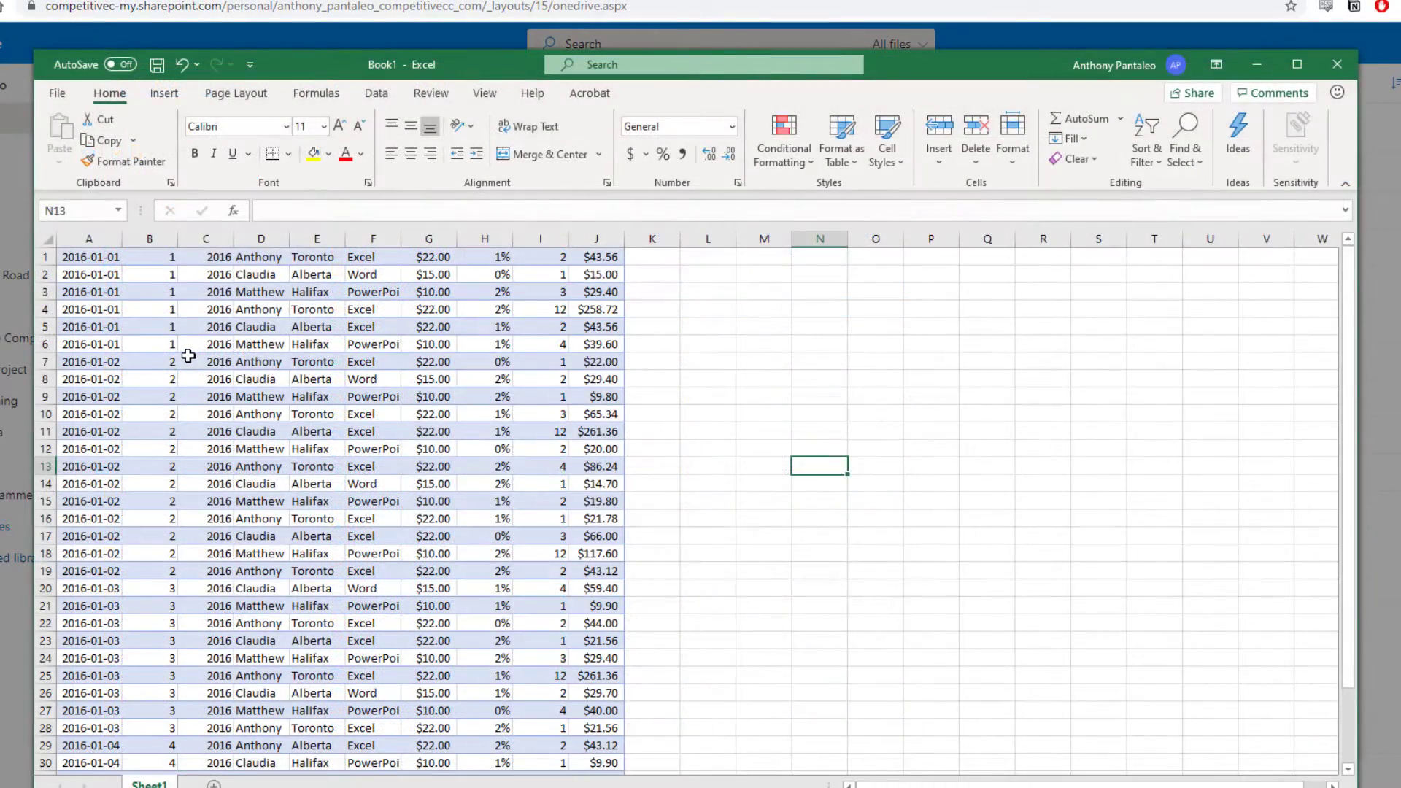
# Step: Select cell C7 and pick the company OneDrive as the Save As location
pyautogui.click(191, 361)
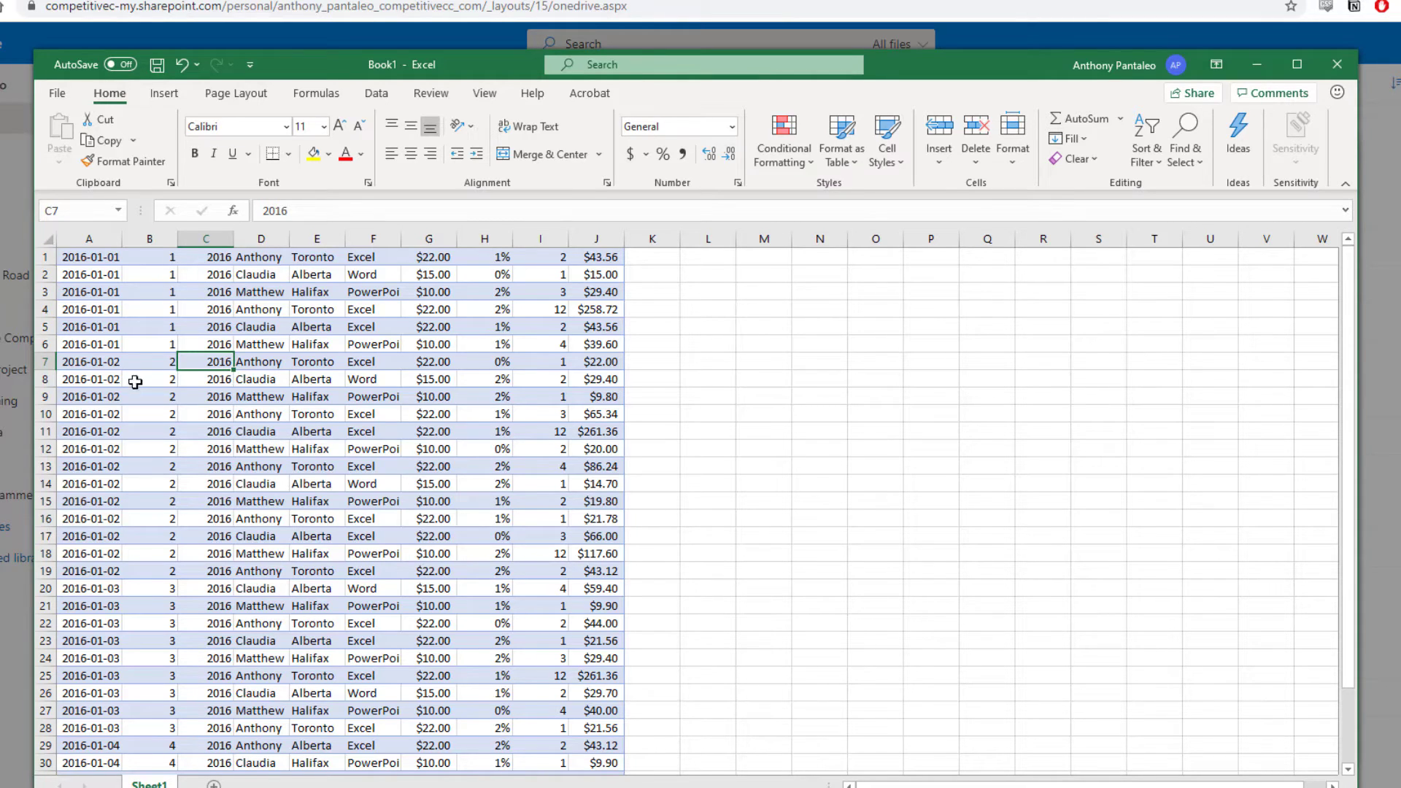
pyautogui.click(58, 98)
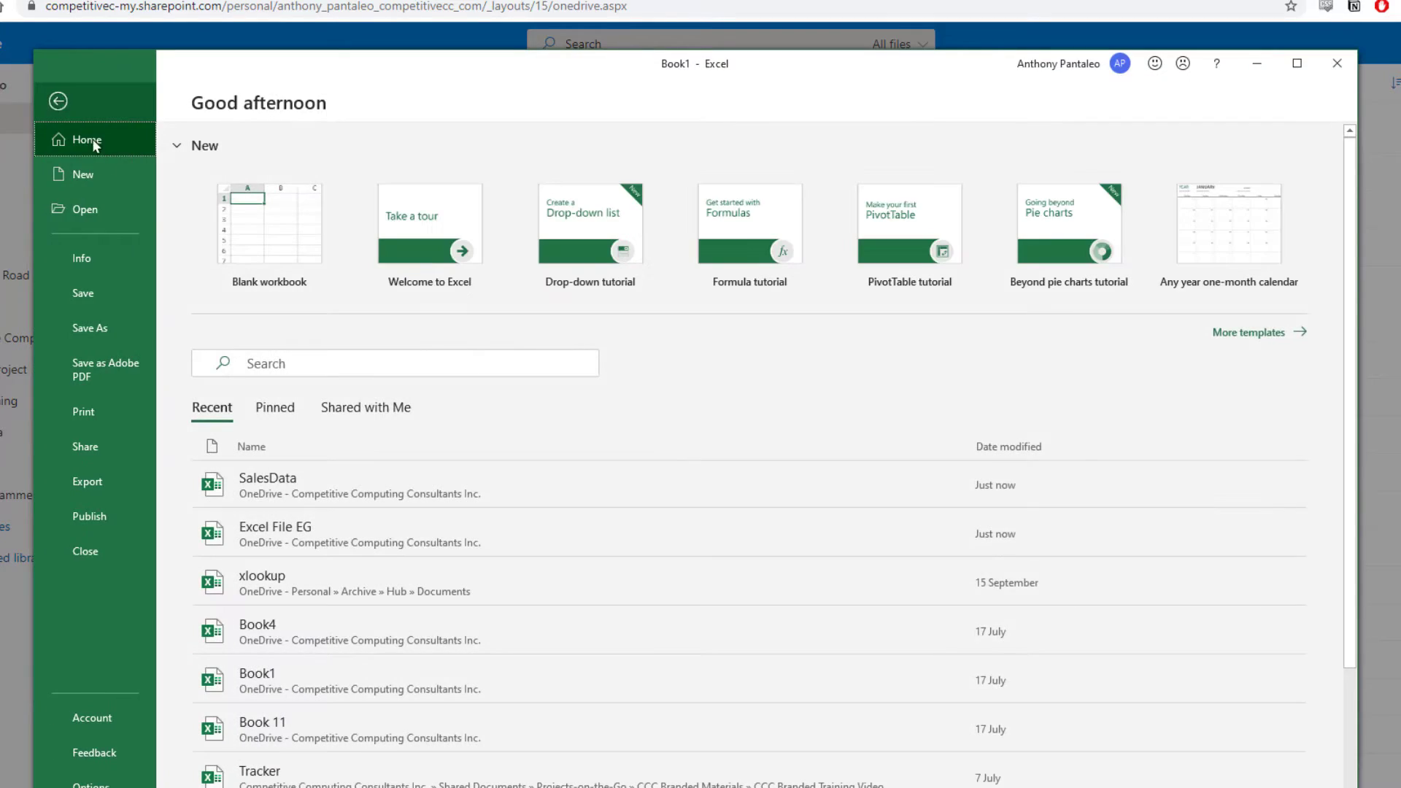
pyautogui.click(105, 330)
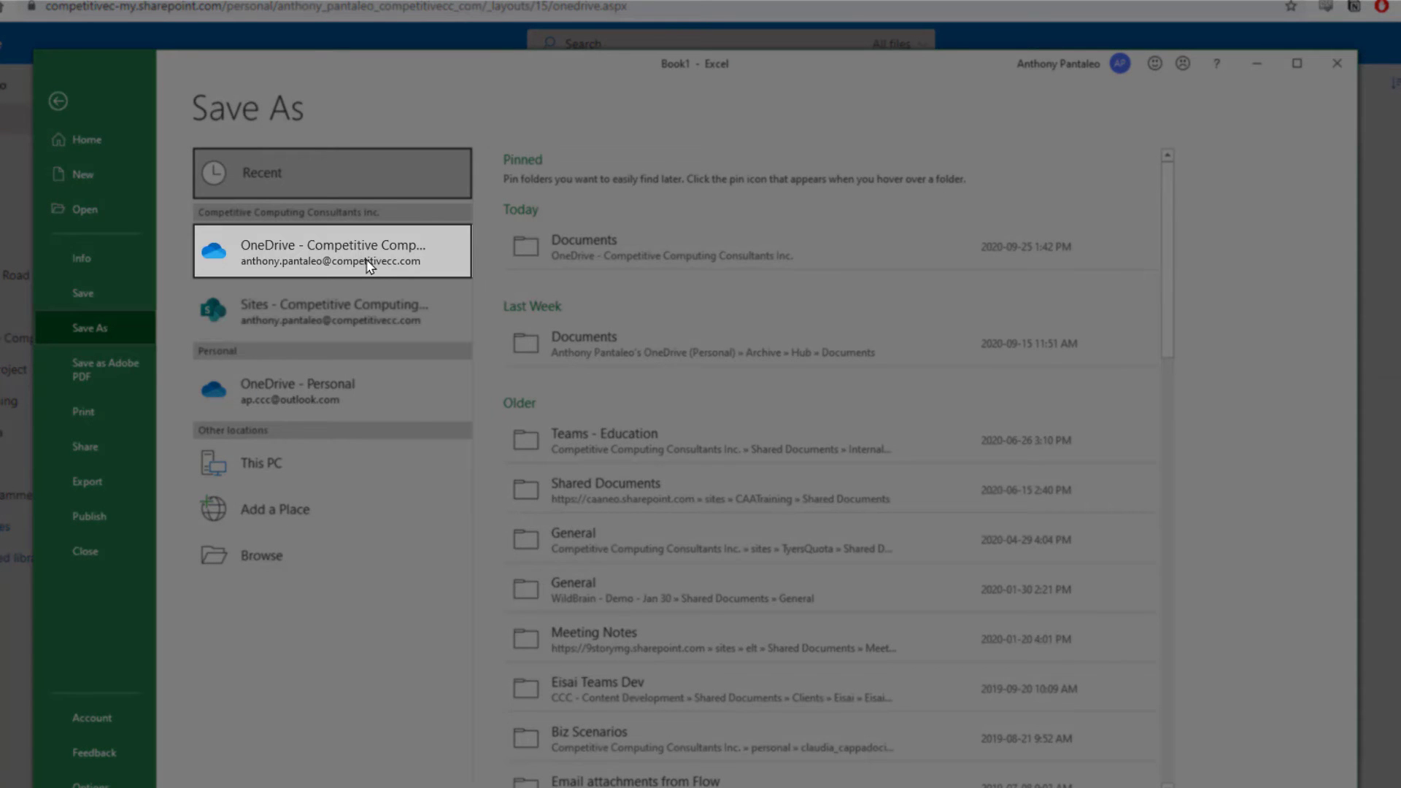
pyautogui.click(366, 264)
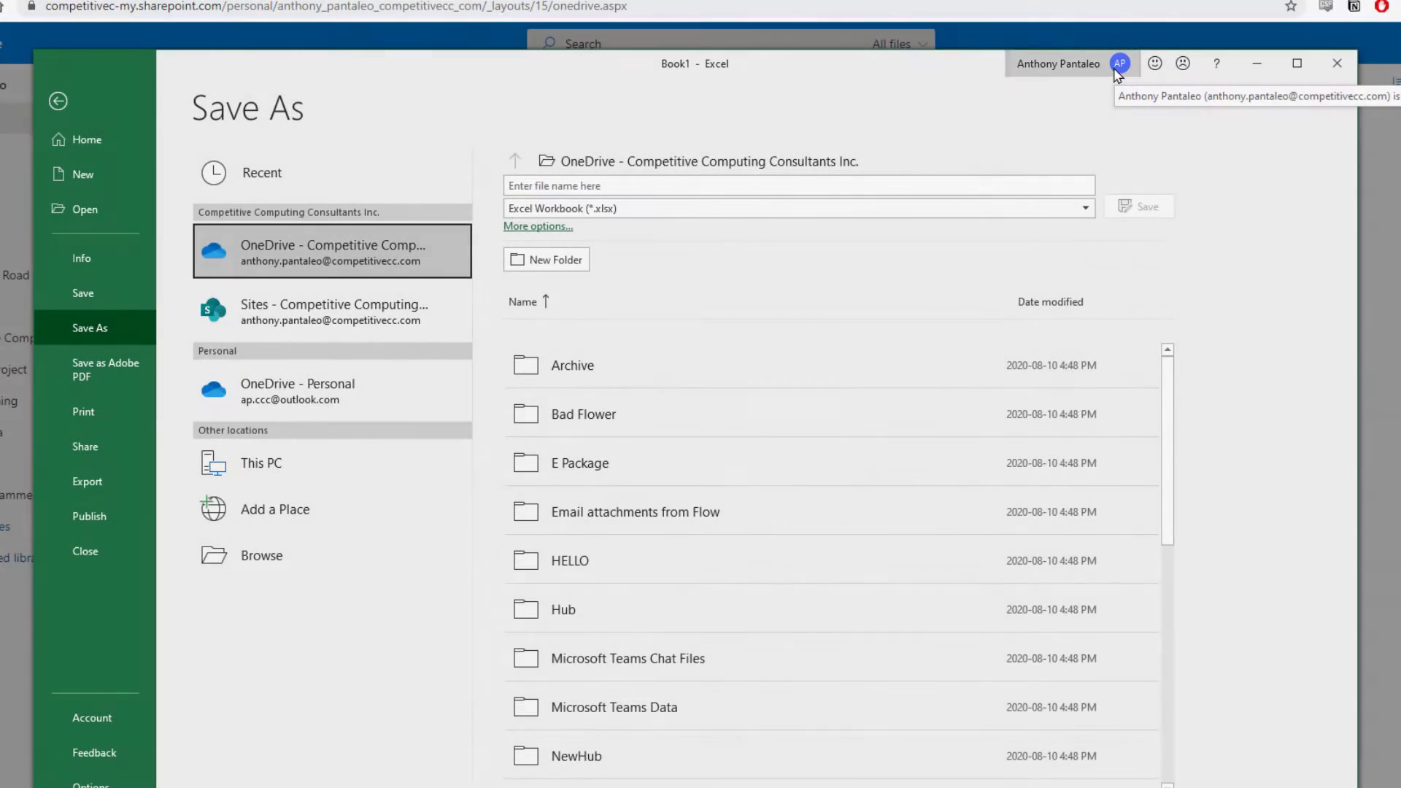
pyautogui.scroll(-2, 729, 526)
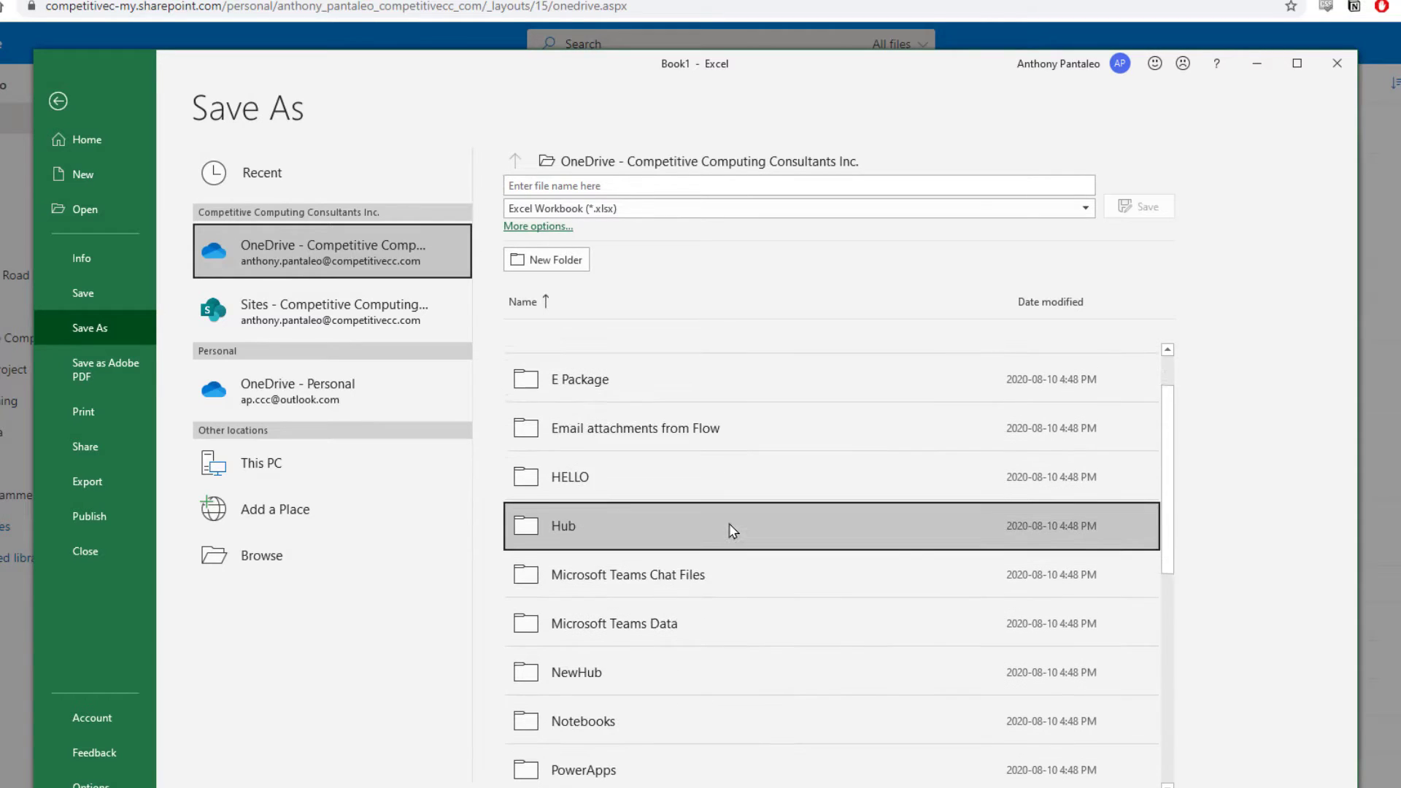
pyautogui.scroll(-1, 682, 649)
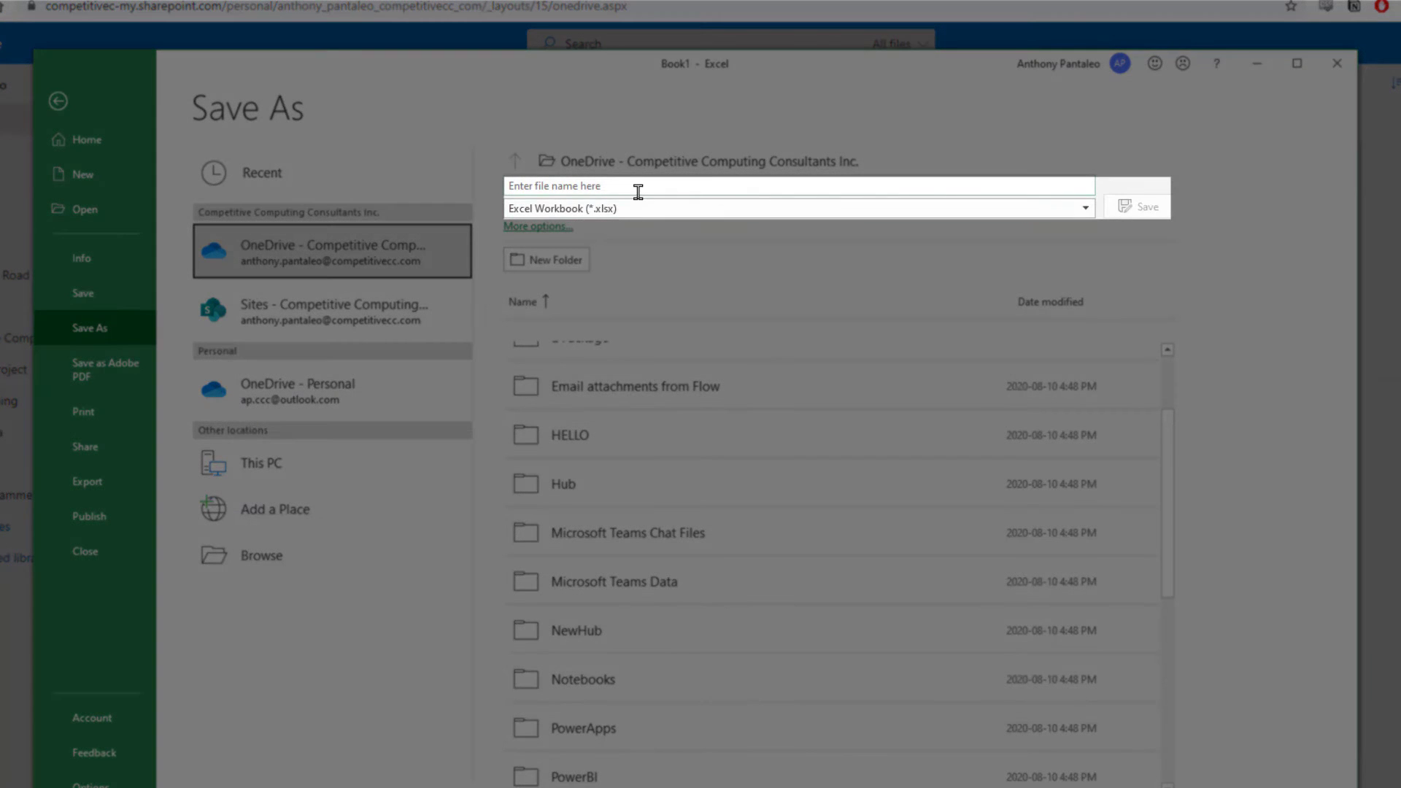
# Step: Save the workbook as Sales2016 and dismiss the AutoSave notice
pyautogui.click(638, 191)
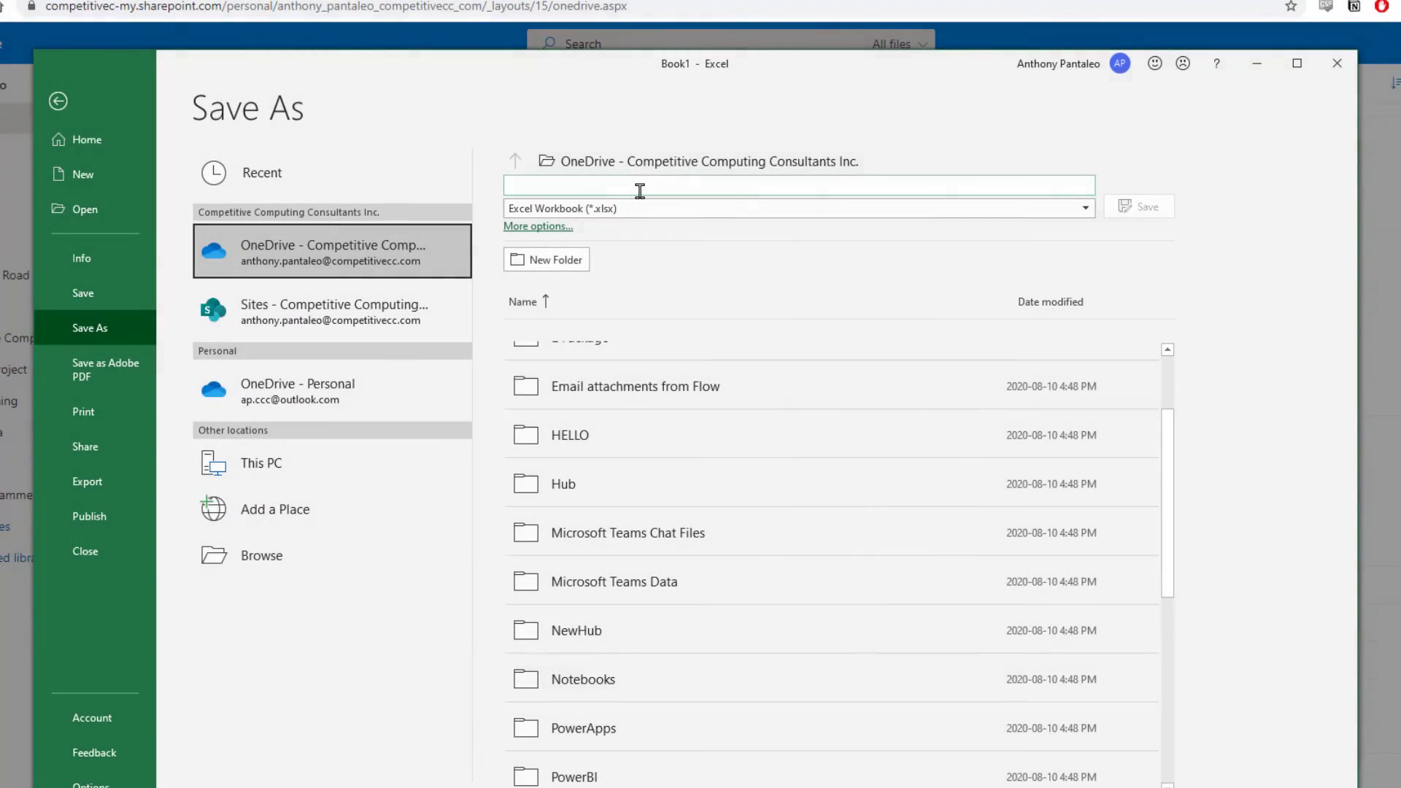
pyautogui.write('Sales')
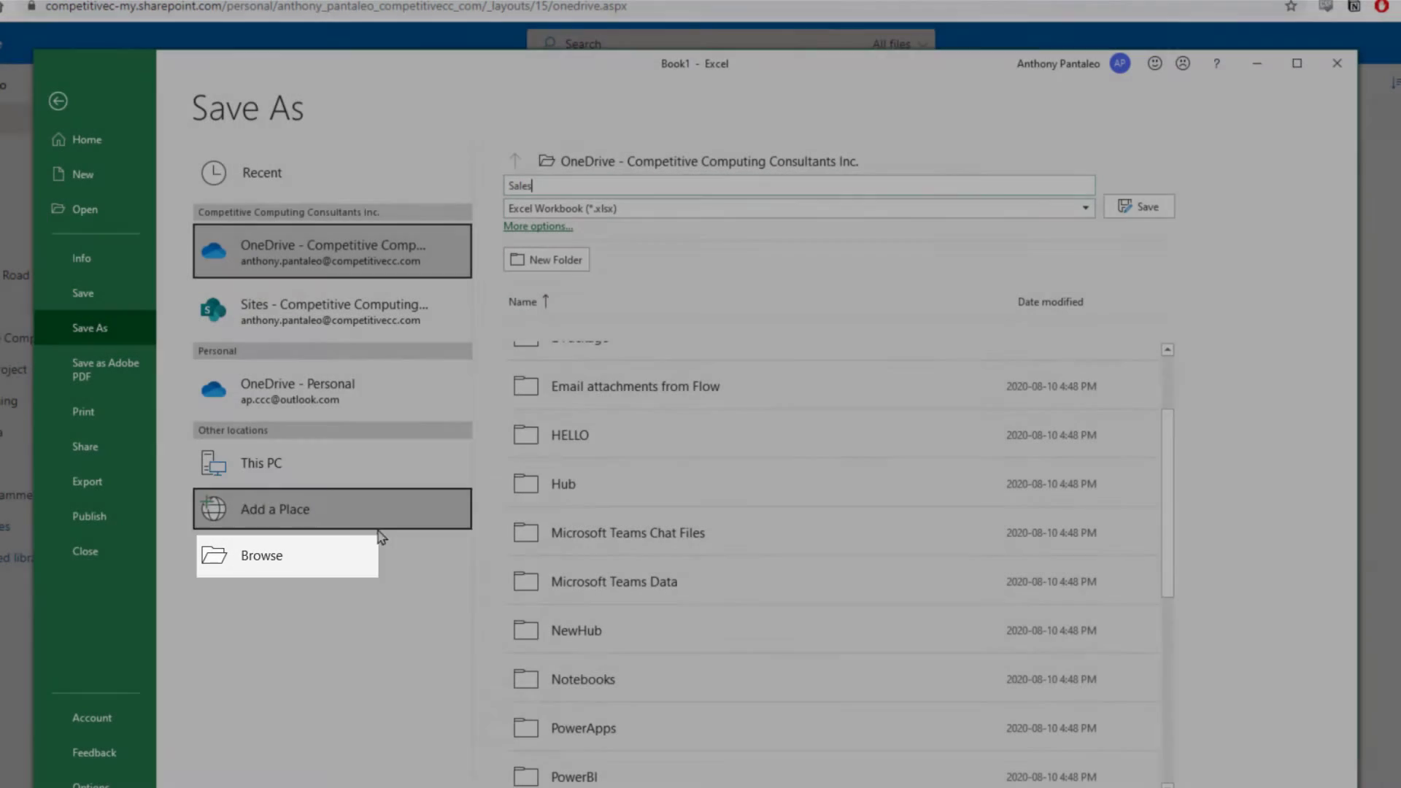
pyautogui.click(379, 550)
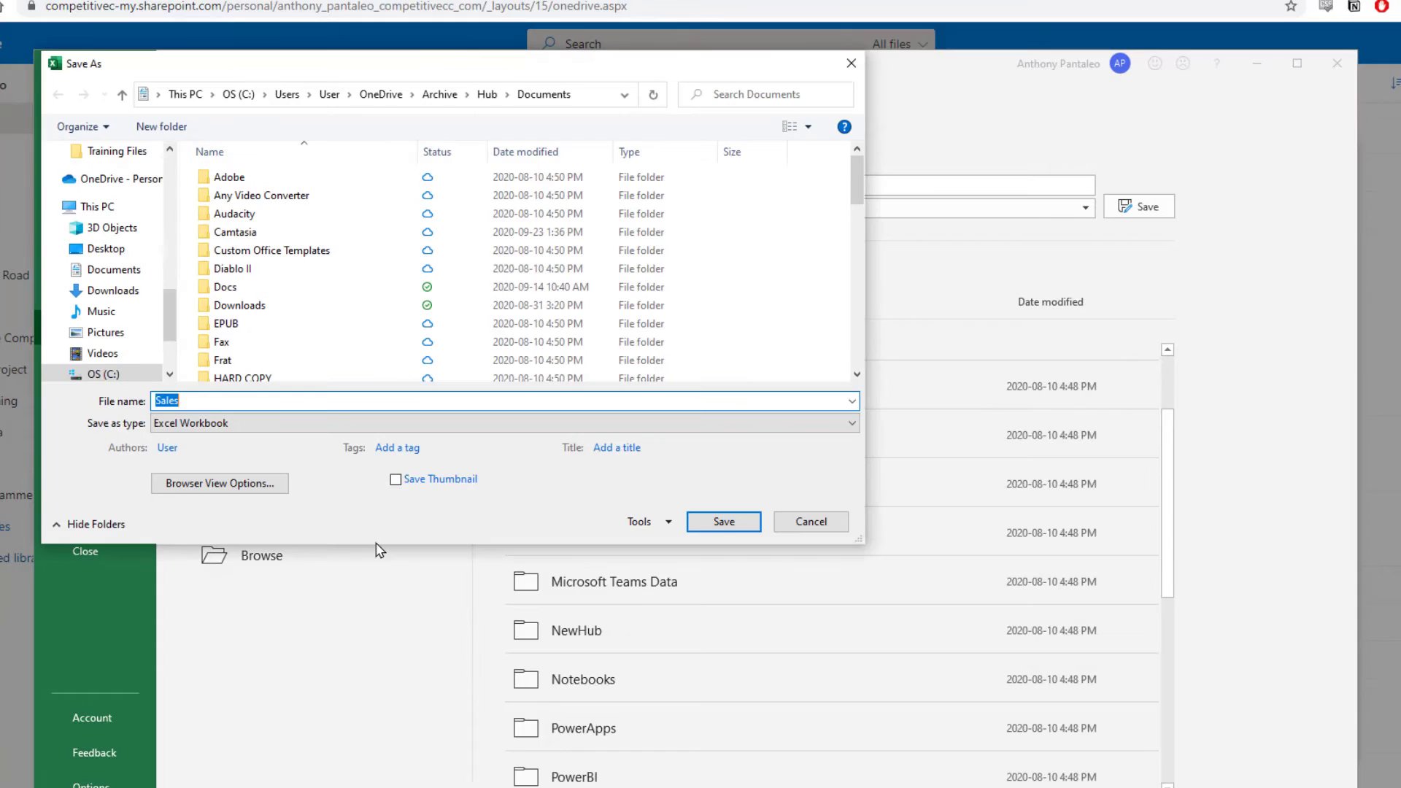
pyautogui.scroll(5, 122, 212)
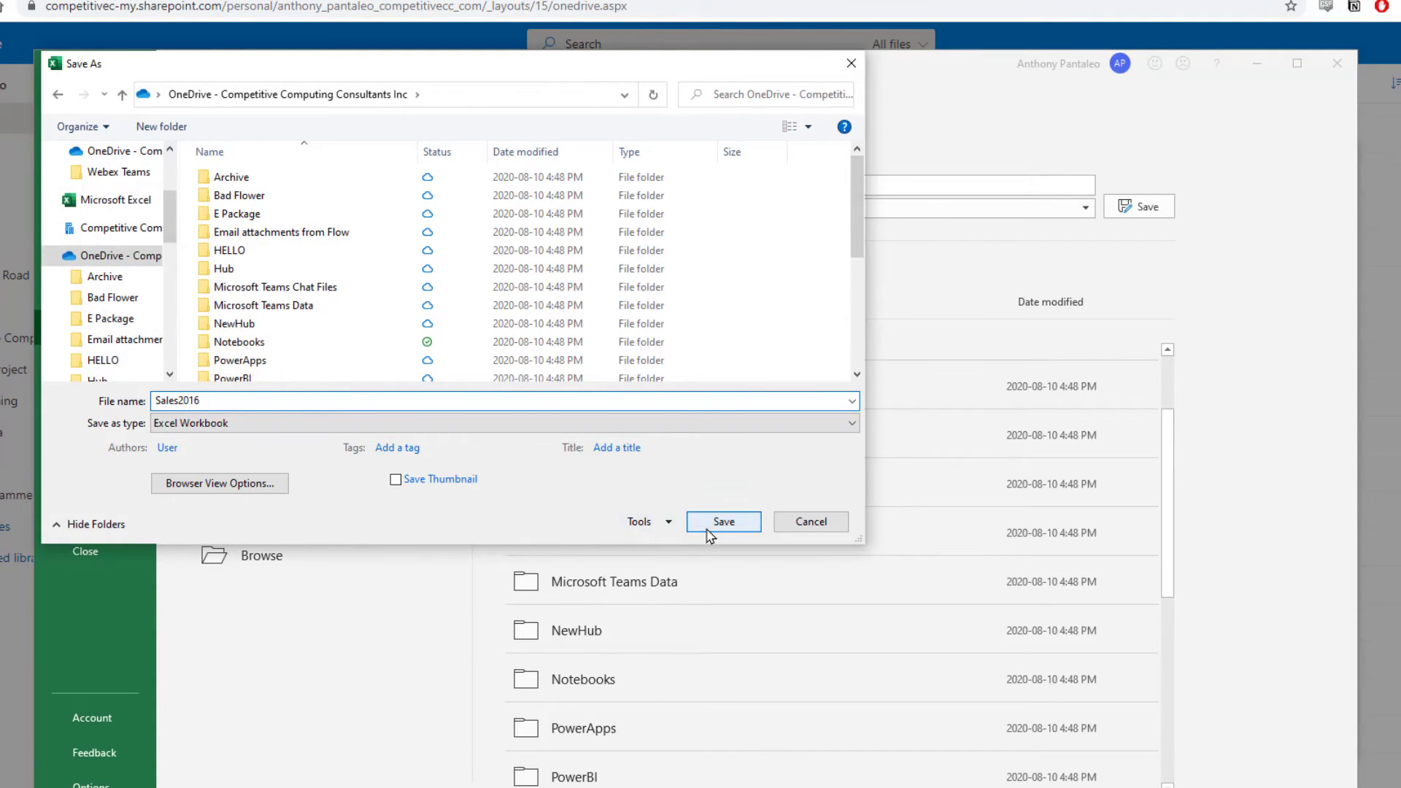
pyautogui.click(701, 522)
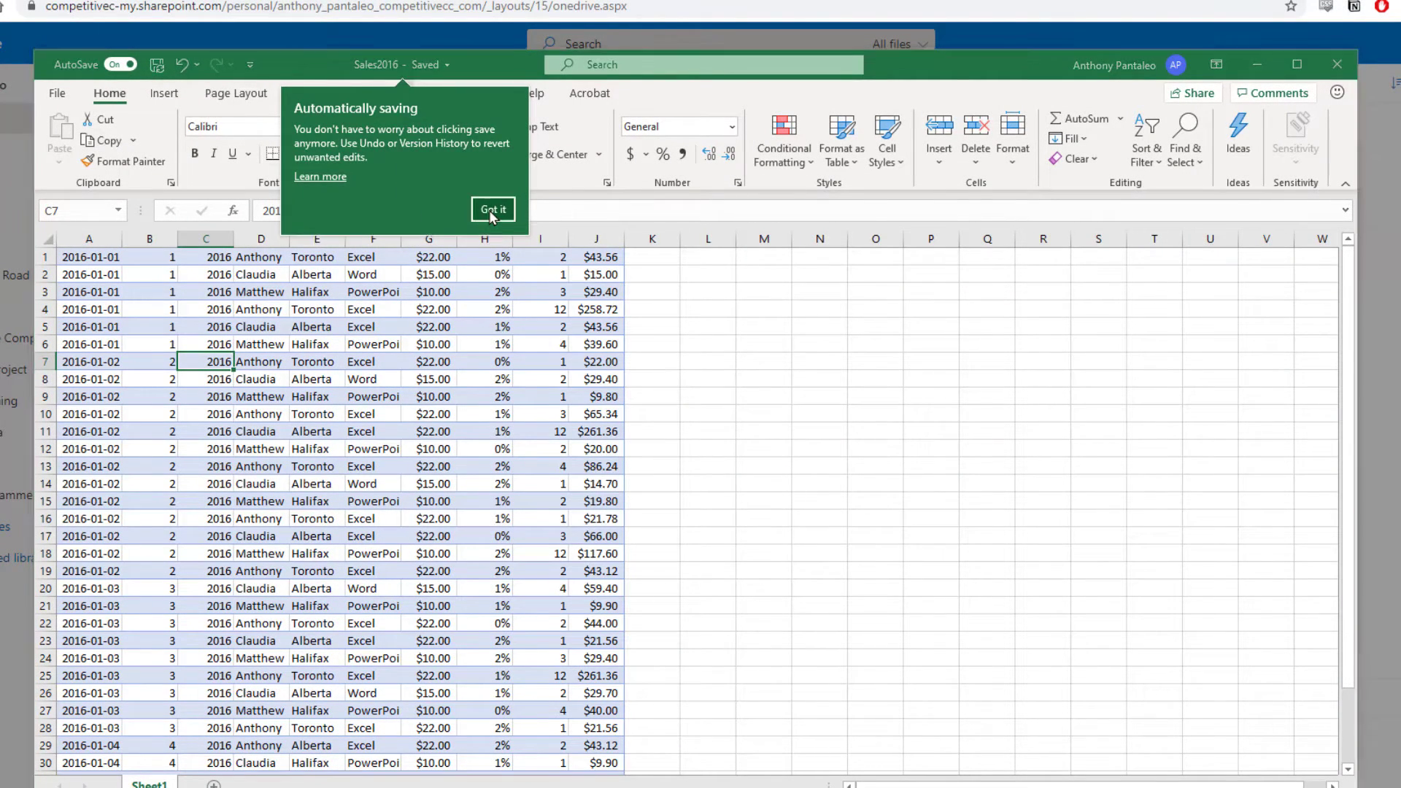
pyautogui.click(489, 210)
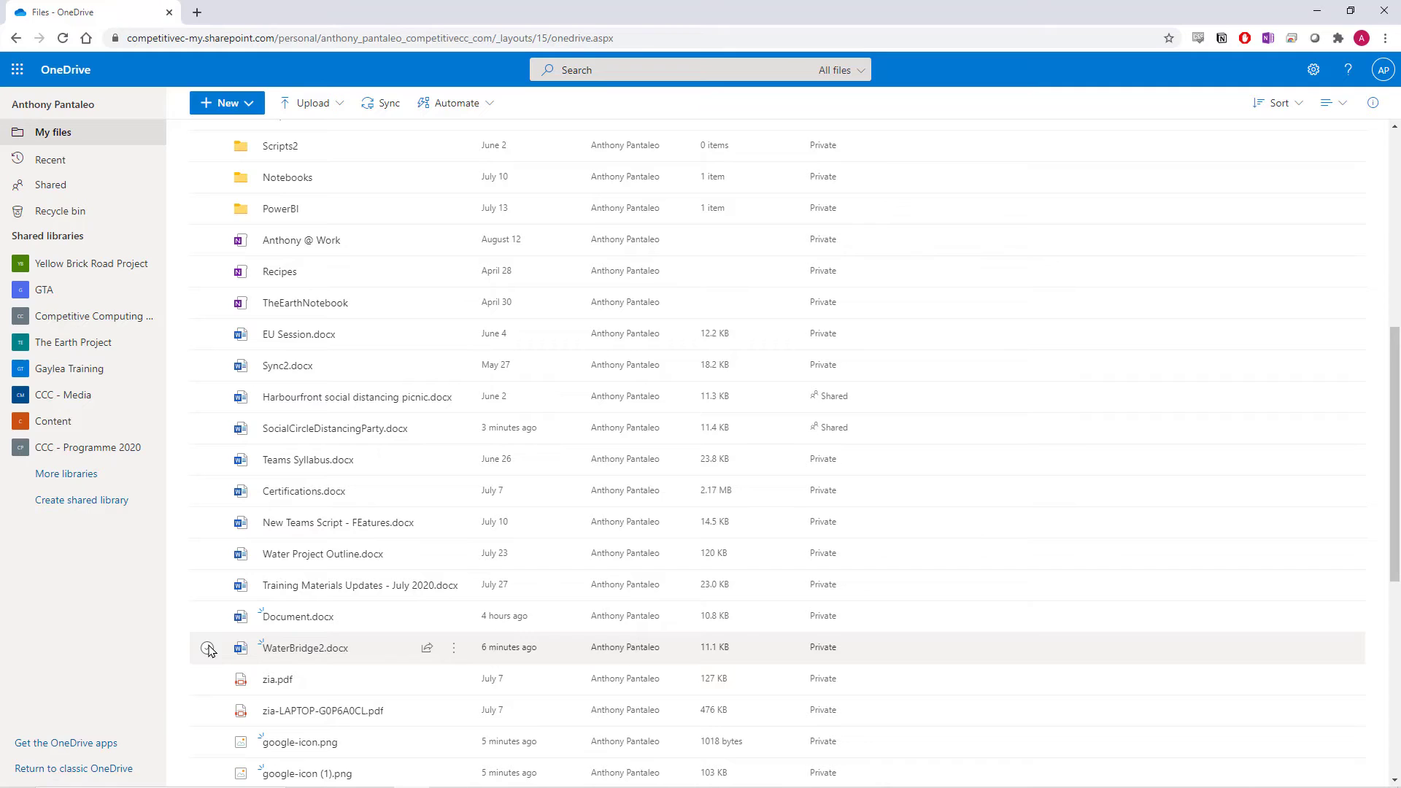
# Step: Share WaterBridge2.docx with a link for Specific people with editing allowed
pyautogui.click(208, 649)
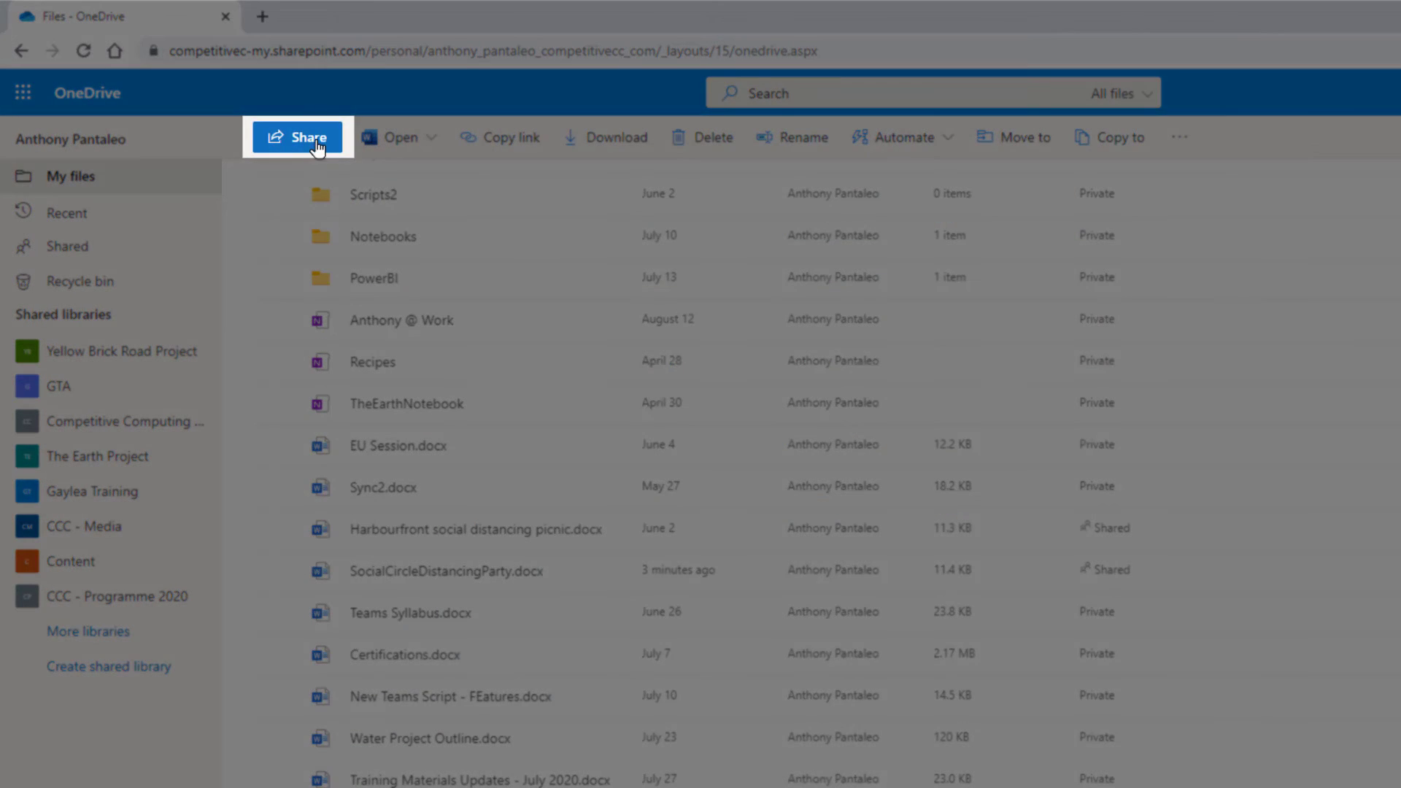
pyautogui.click(315, 143)
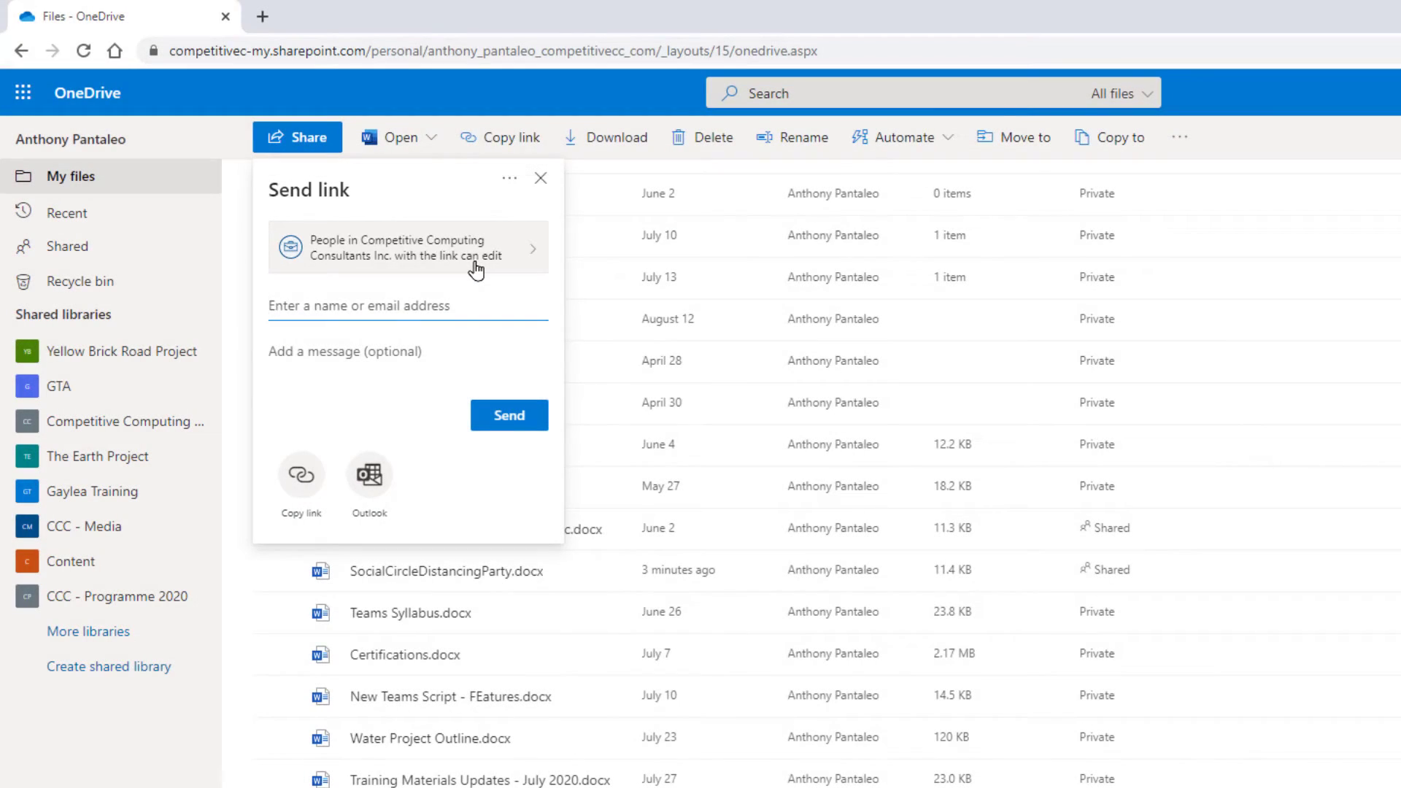
pyautogui.click(475, 270)
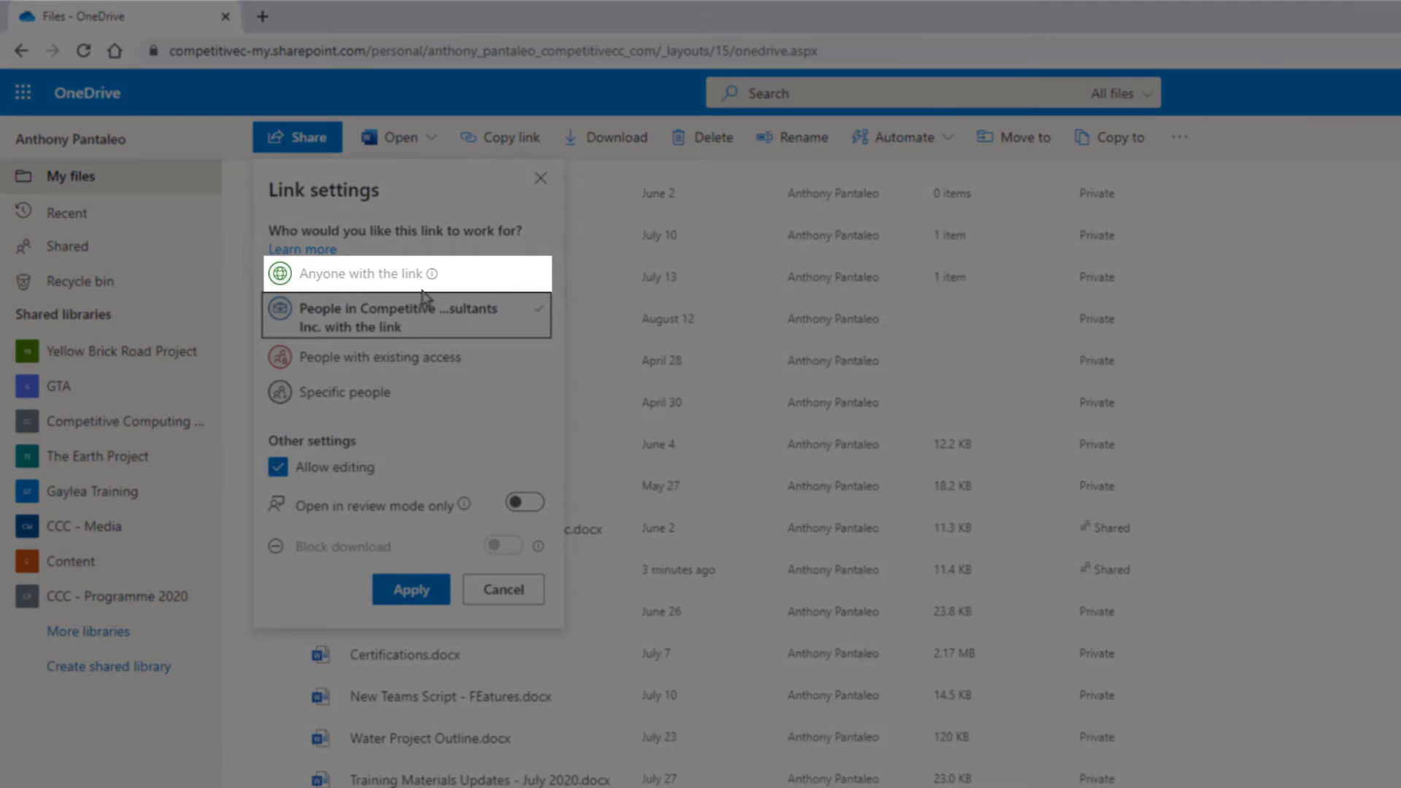
pyautogui.moveTo(423, 284)
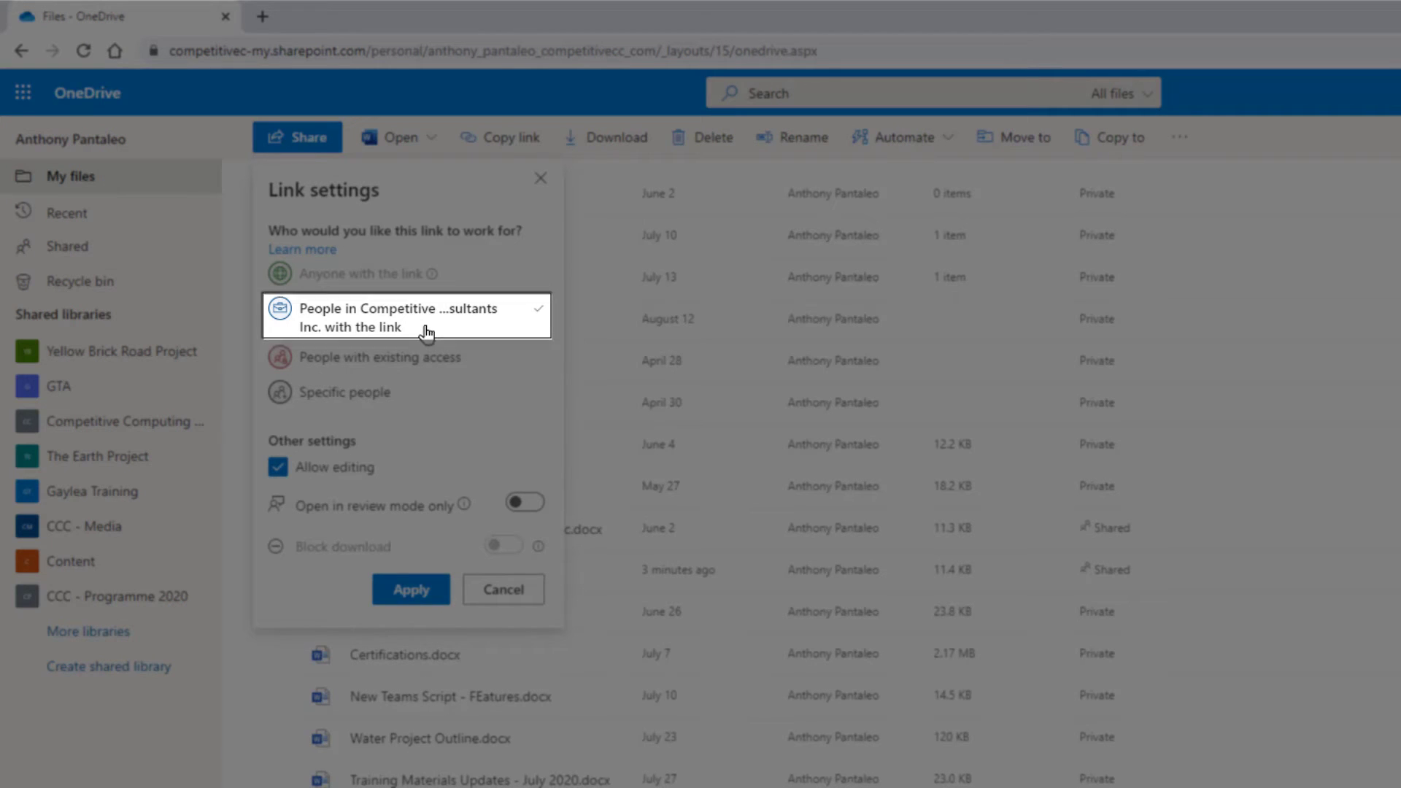
pyautogui.click(457, 364)
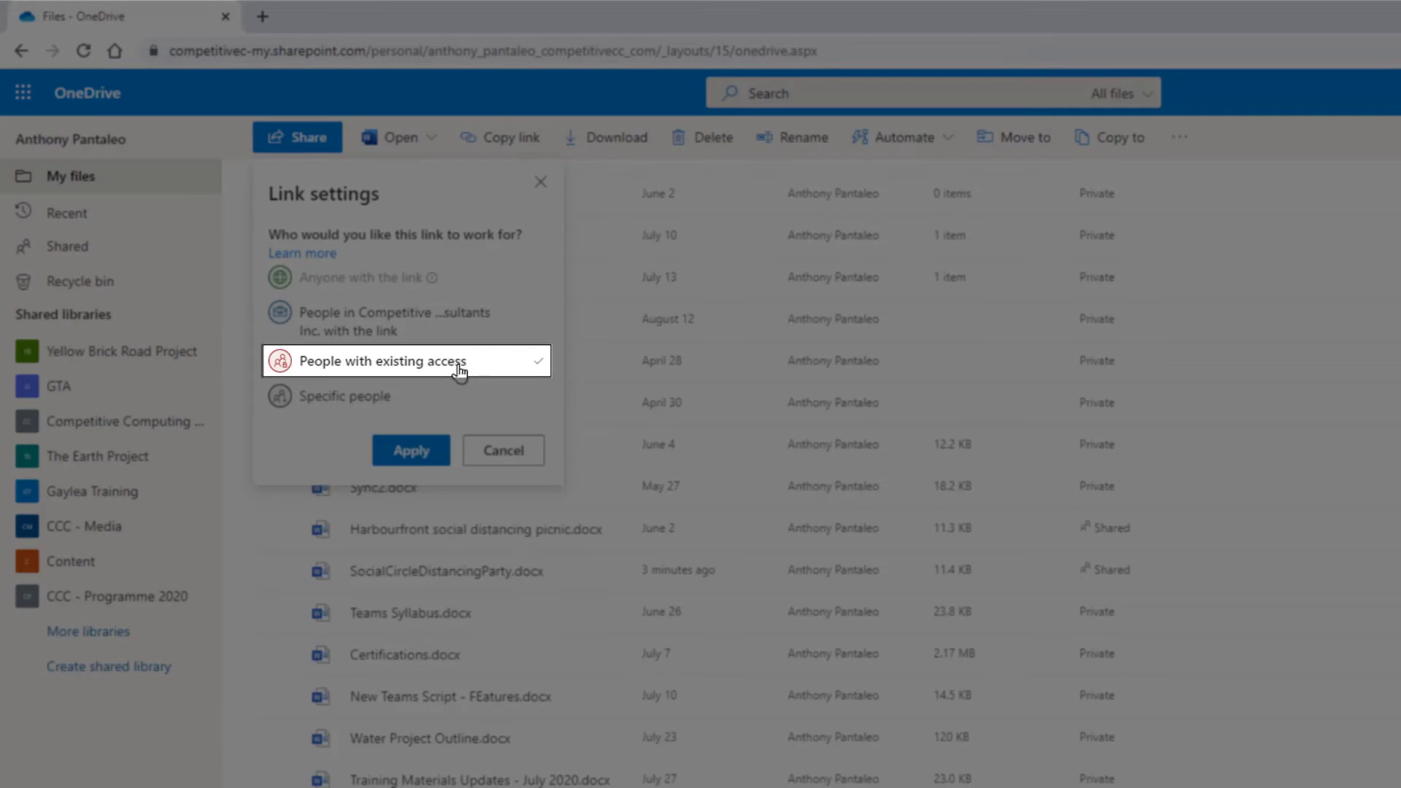
pyautogui.click(438, 401)
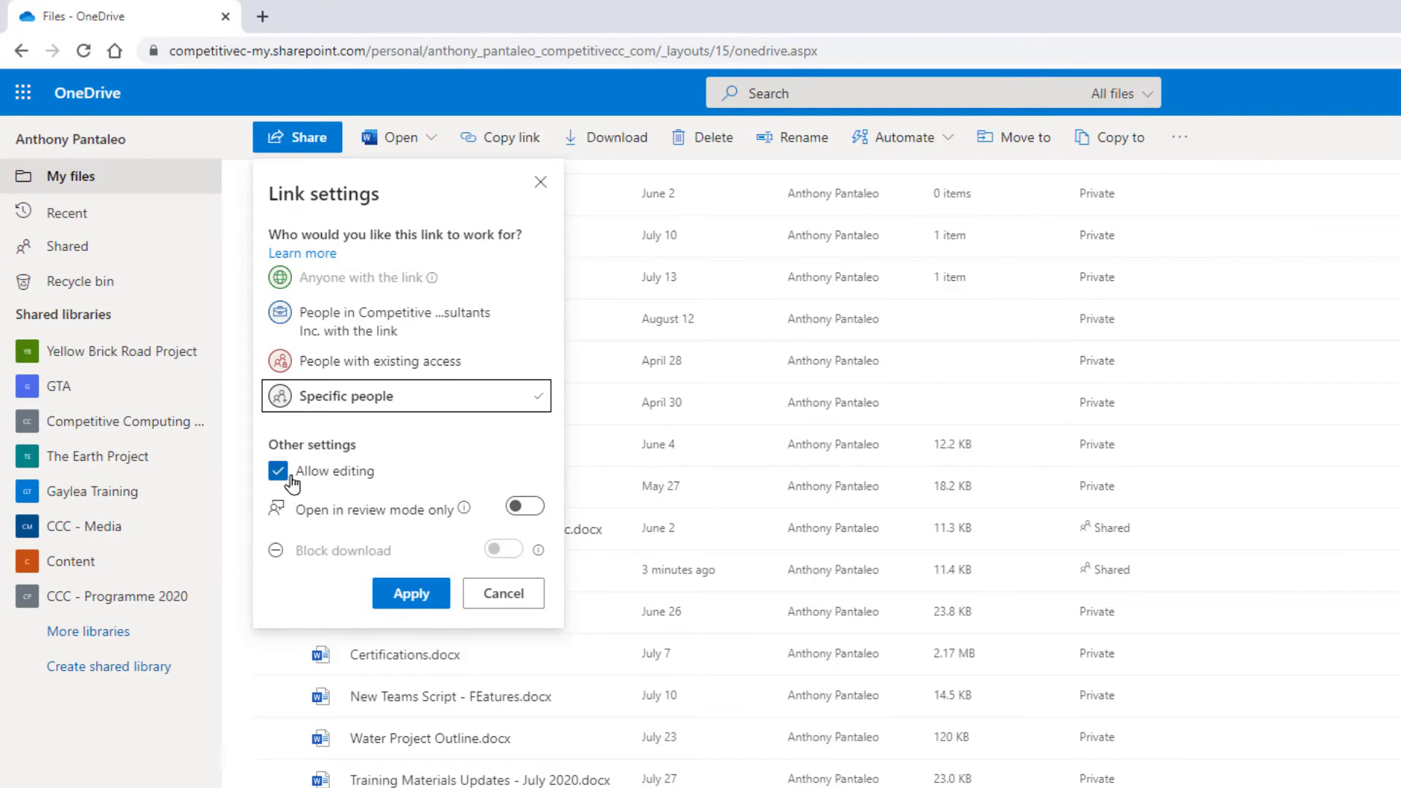
# Step: Send the edit link to the colleague with the note 'Here you go!'
pyautogui.click(409, 596)
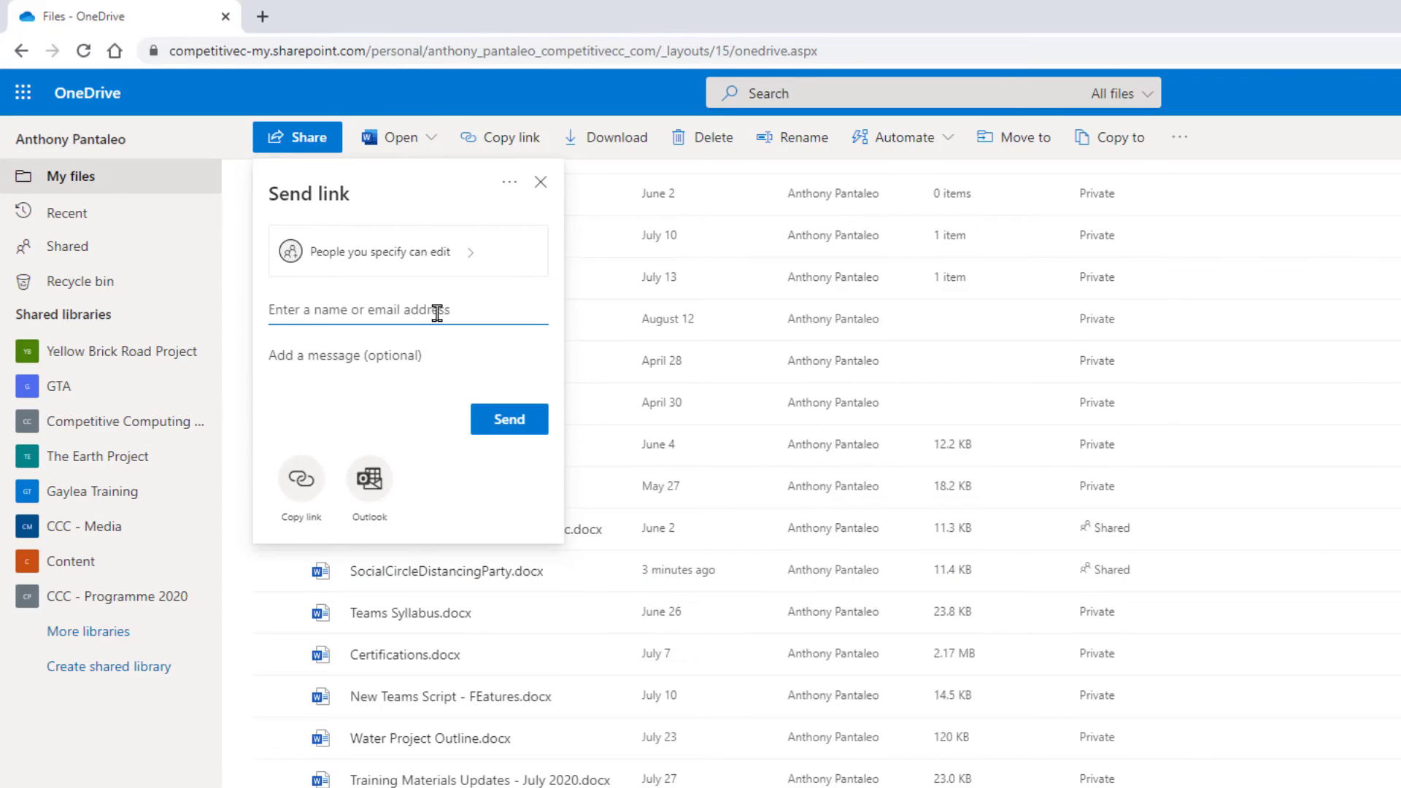
pyautogui.write('matt')
pyautogui.press('Return')
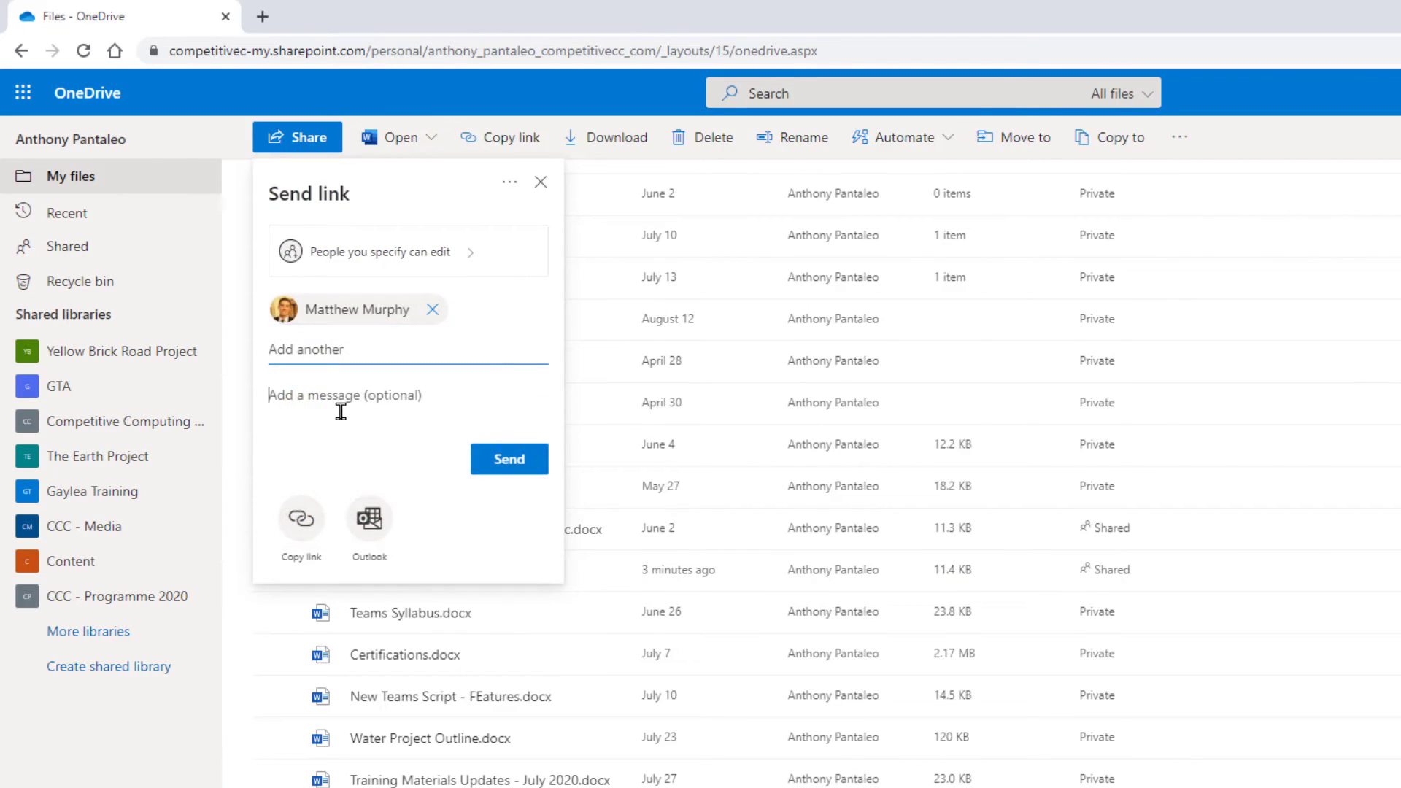
pyautogui.click(338, 409)
pyautogui.write('Here you go!')
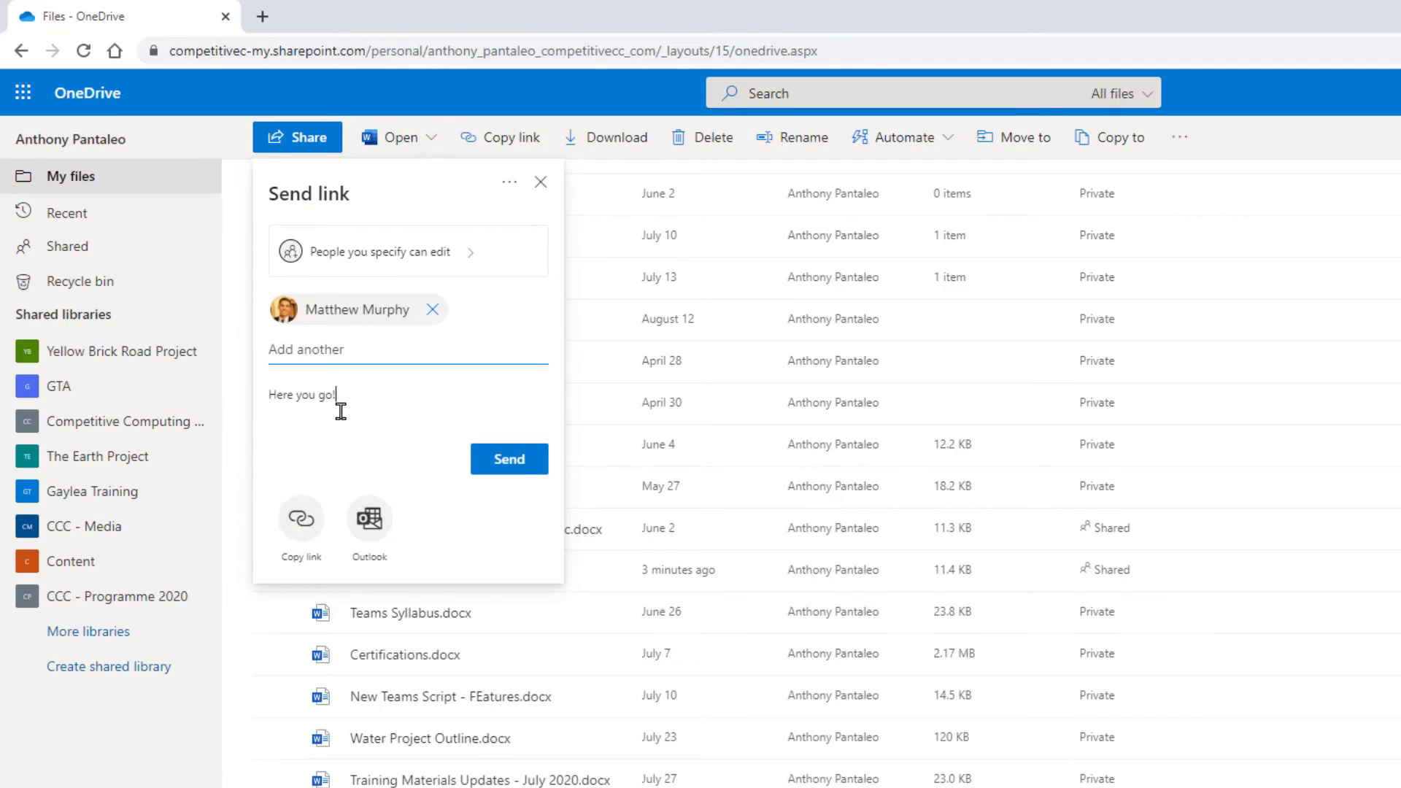
pyautogui.click(491, 467)
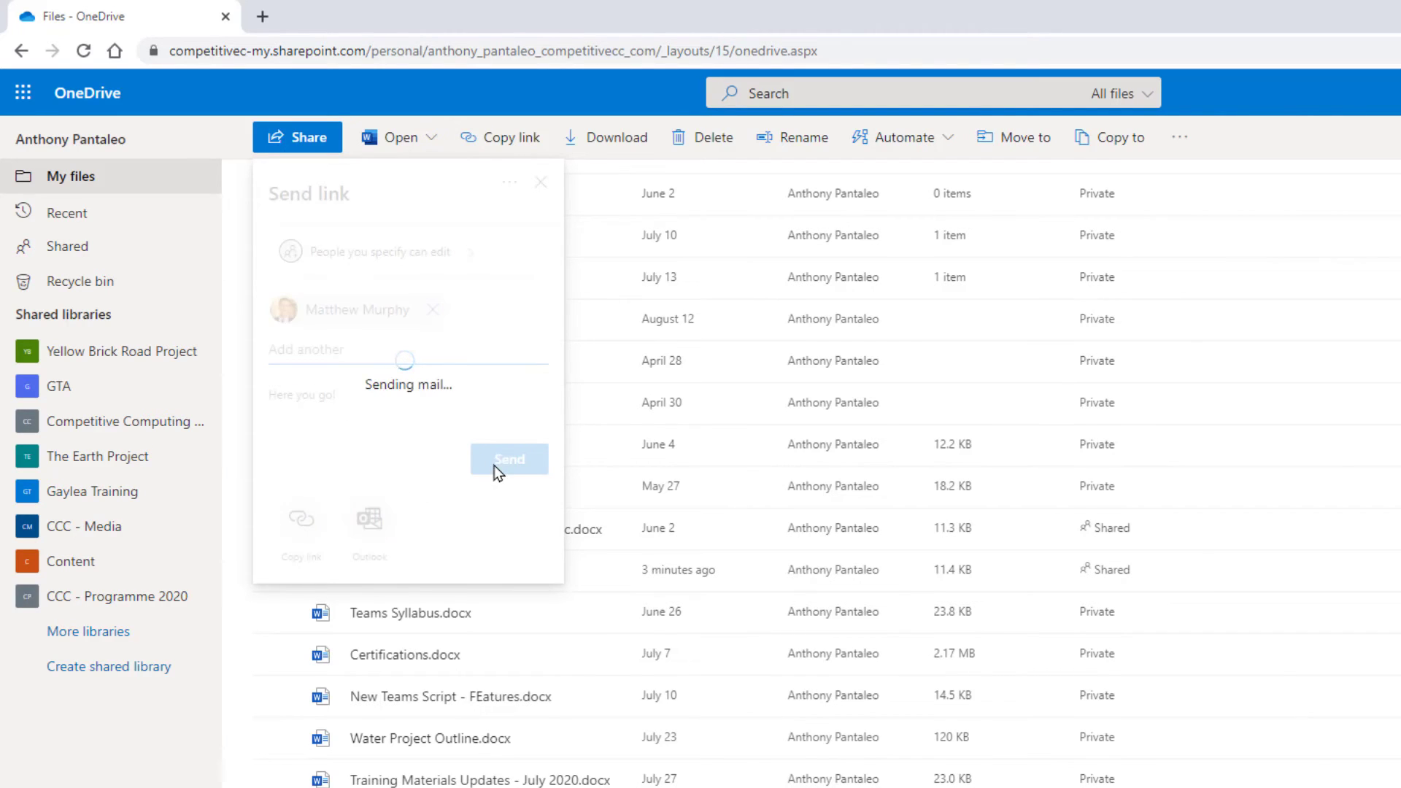
pyautogui.click(542, 182)
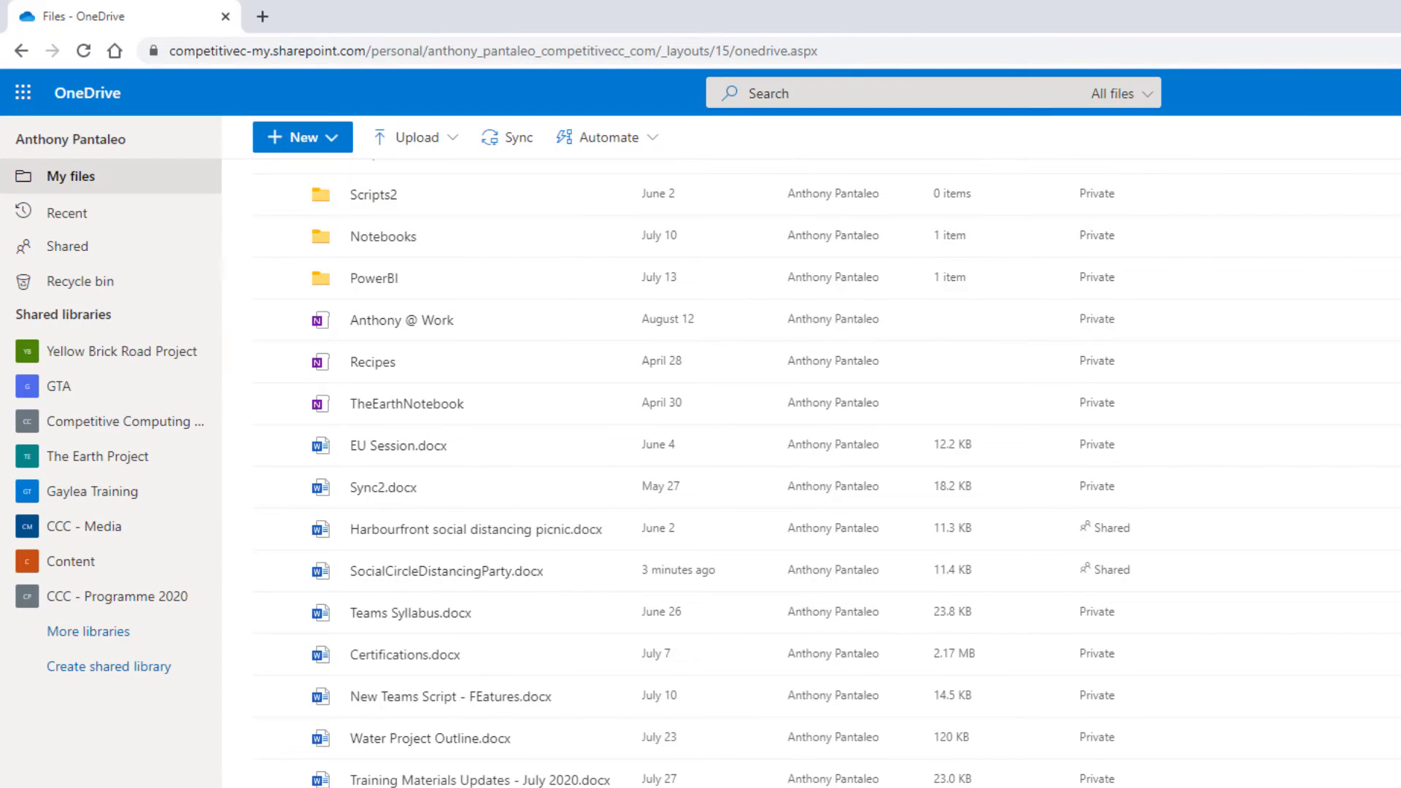
# Step: Go to Shared and switch to the Shared by you list
pyautogui.scroll(1, 824, 474)
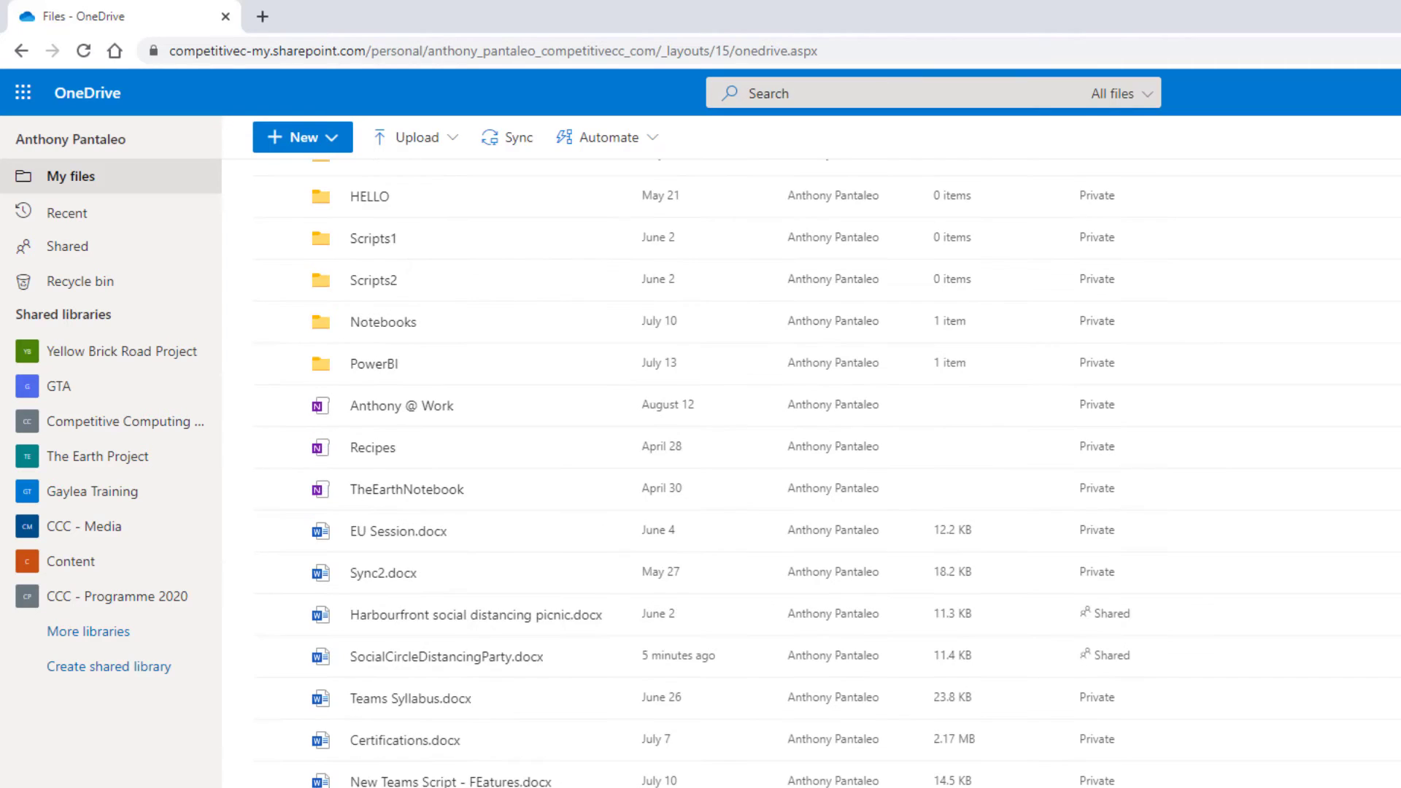
pyautogui.scroll(-1, 824, 475)
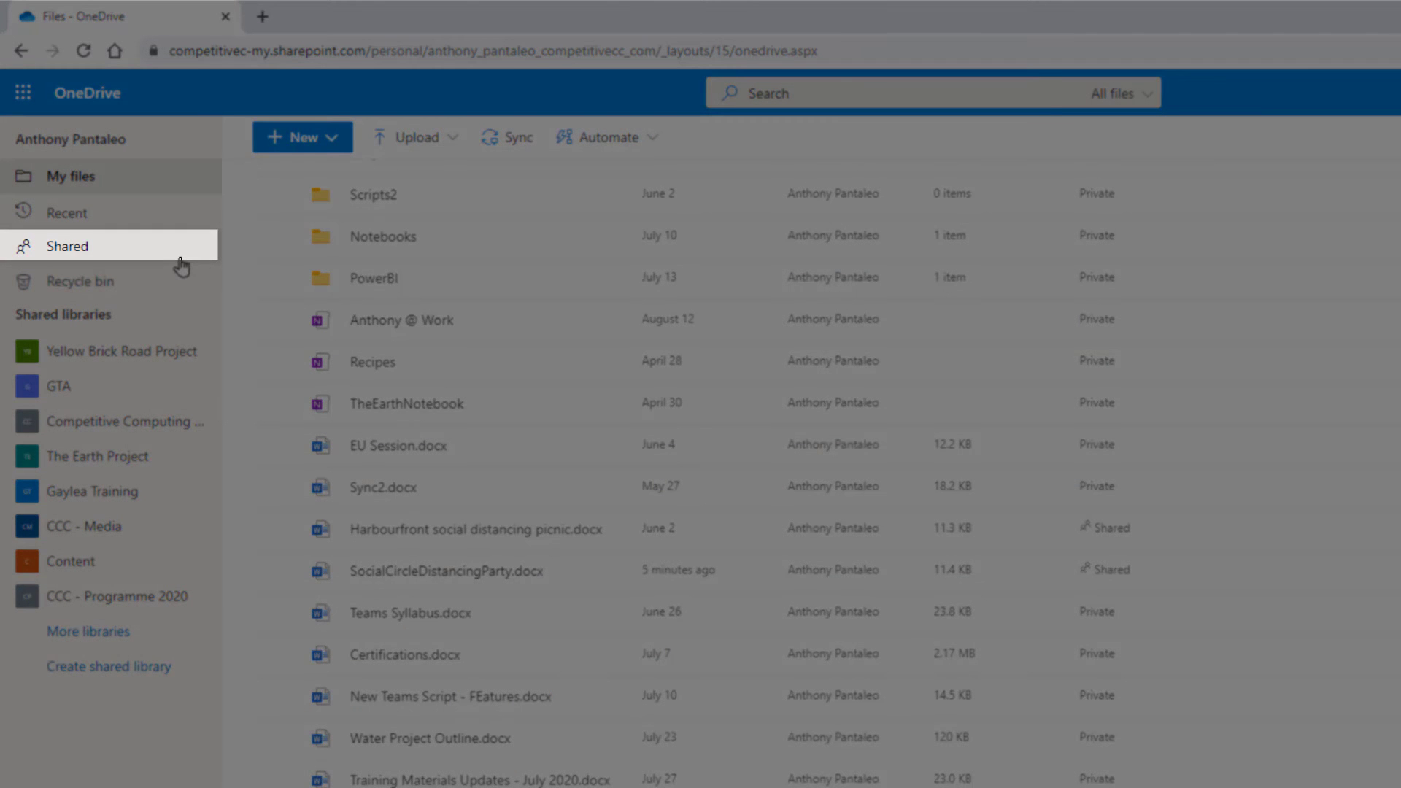
pyautogui.click(180, 257)
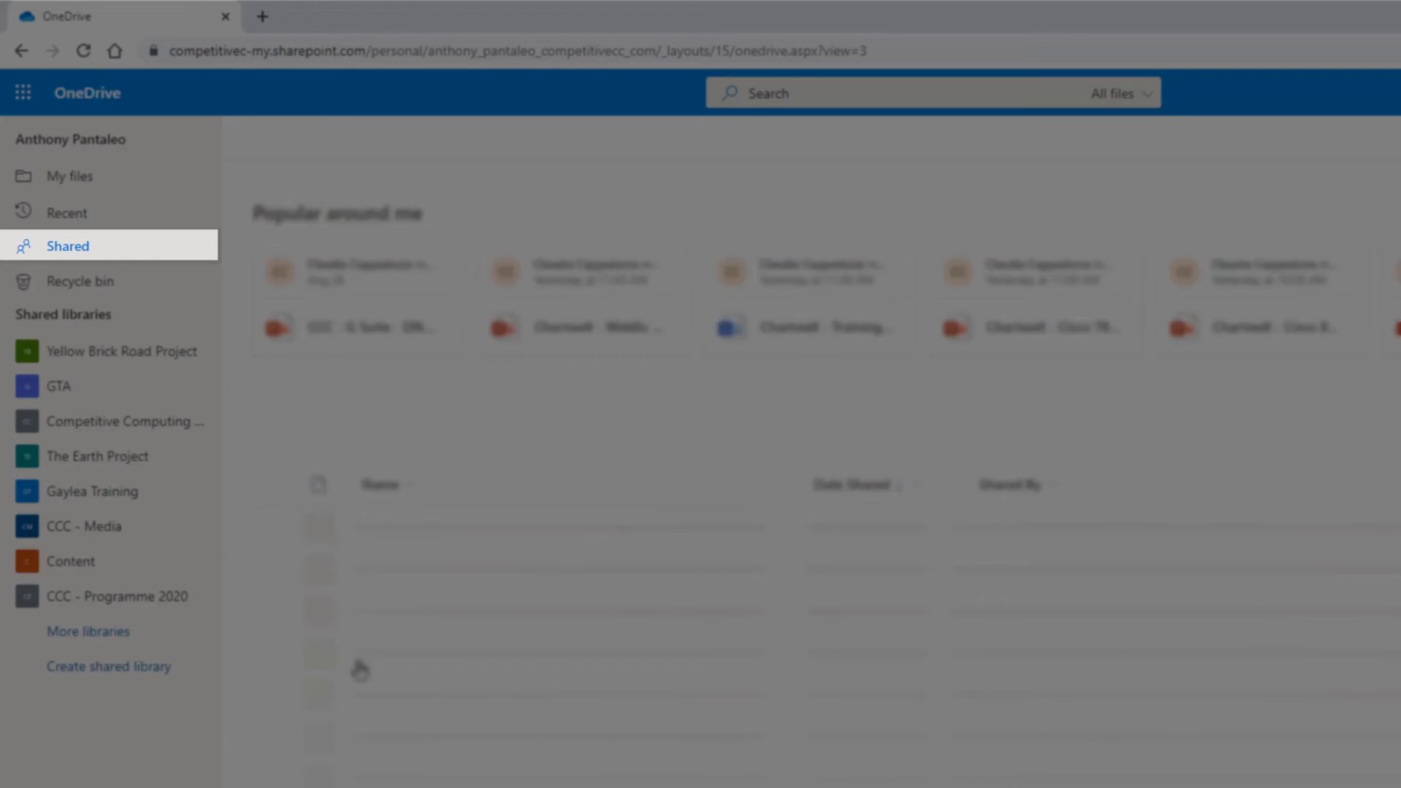
pyautogui.scroll(-1, 478, 758)
pyautogui.scroll(-2, 480, 769)
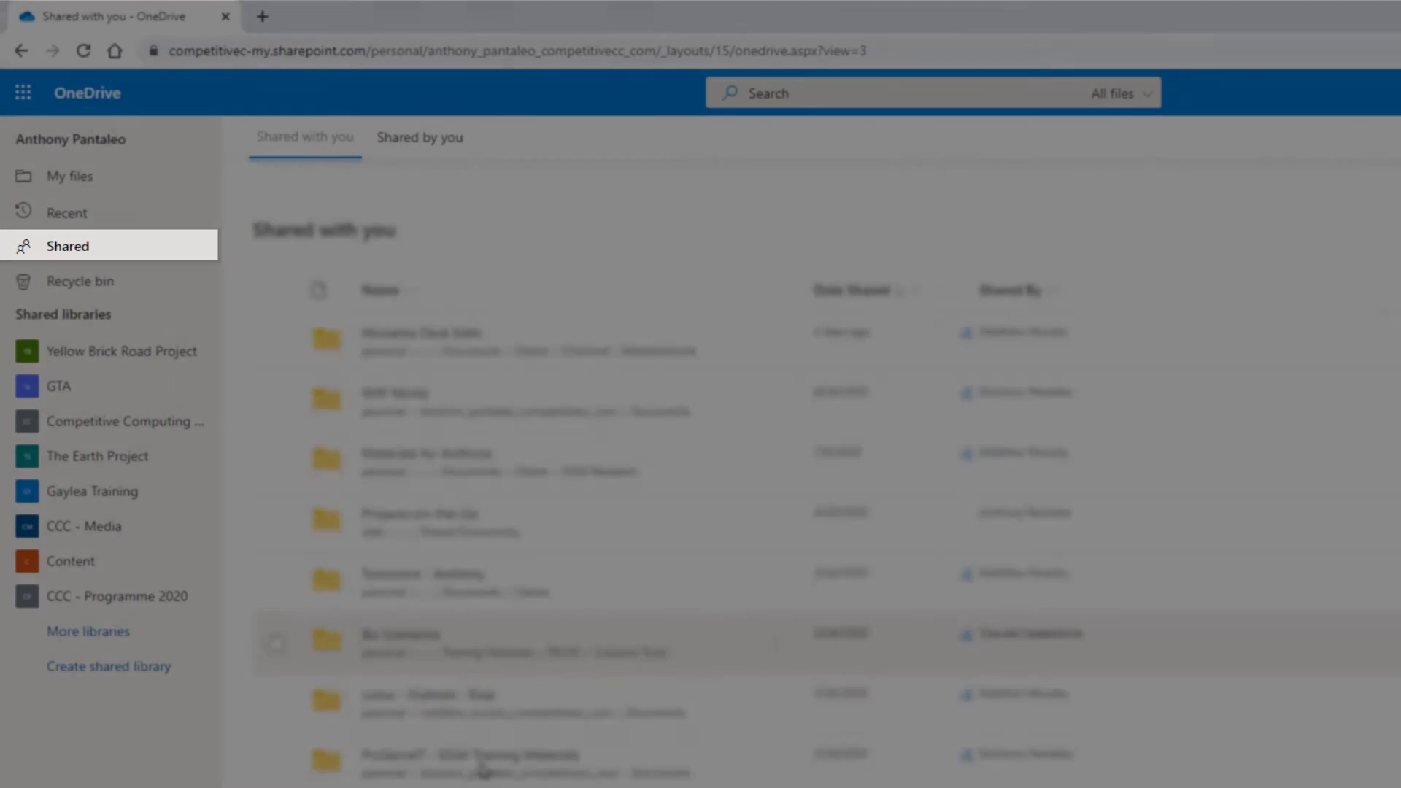
pyautogui.scroll(-3, 481, 770)
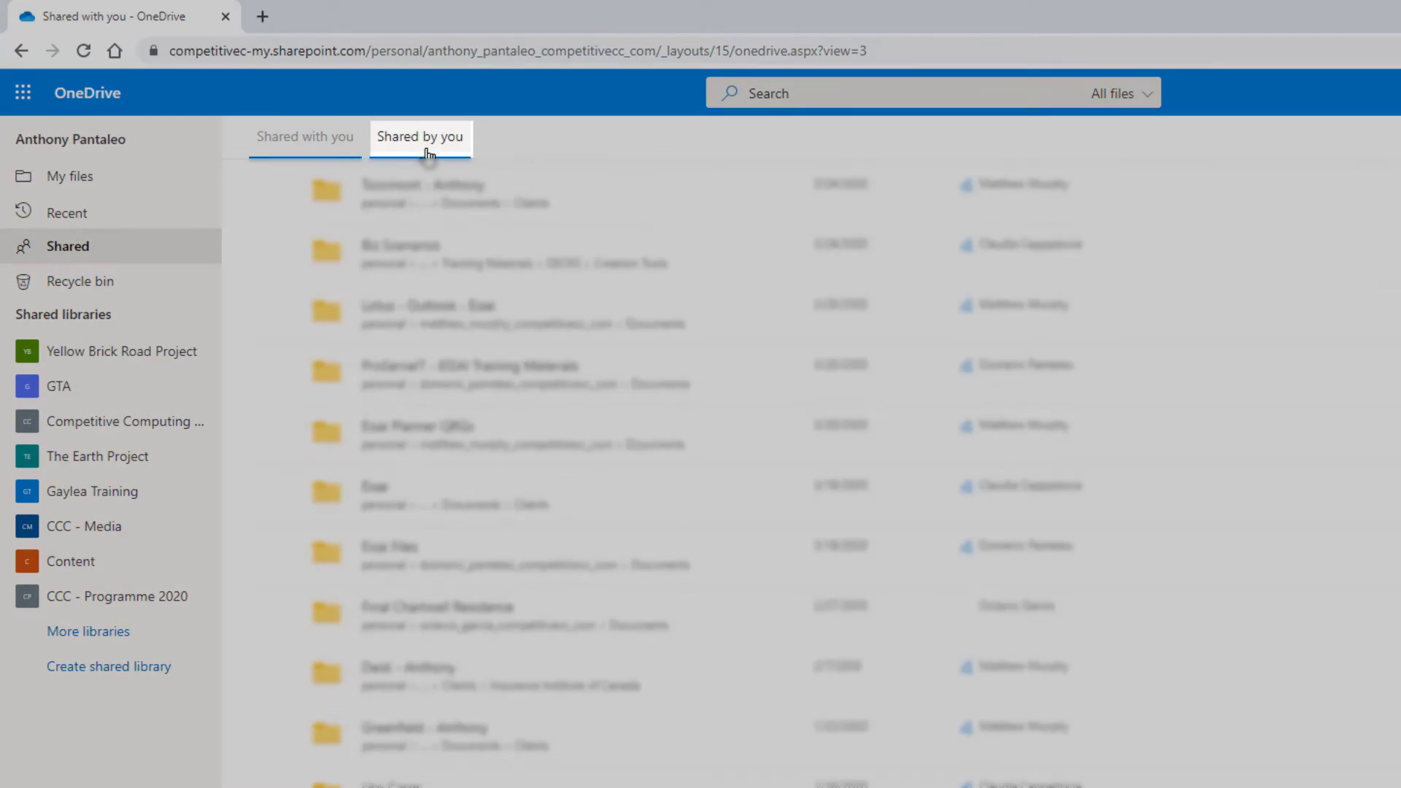
pyautogui.click(429, 155)
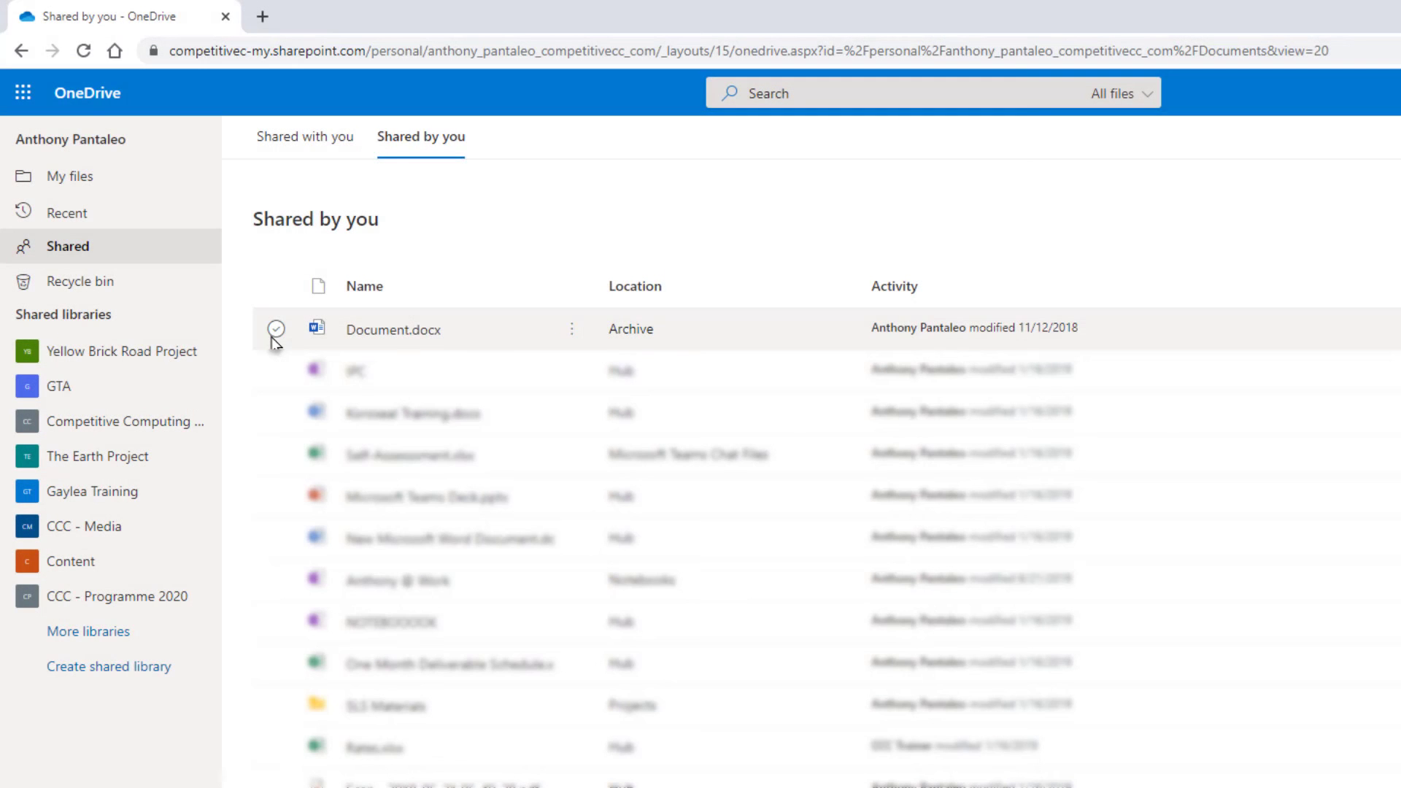
# Step: Delete the existing sharing link on Template Sign in Sheets.docx from its Manage access panel
pyautogui.click(275, 331)
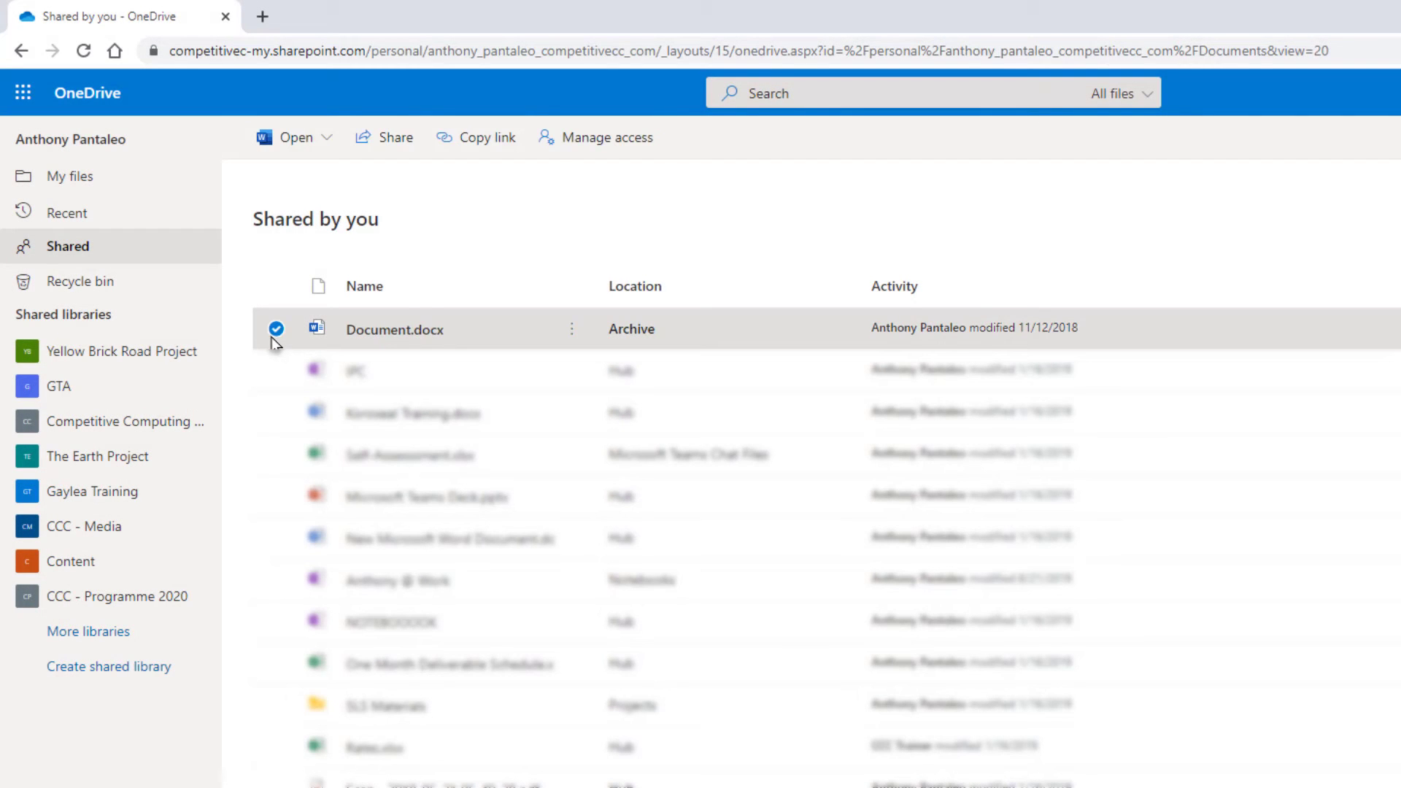
pyautogui.click(612, 154)
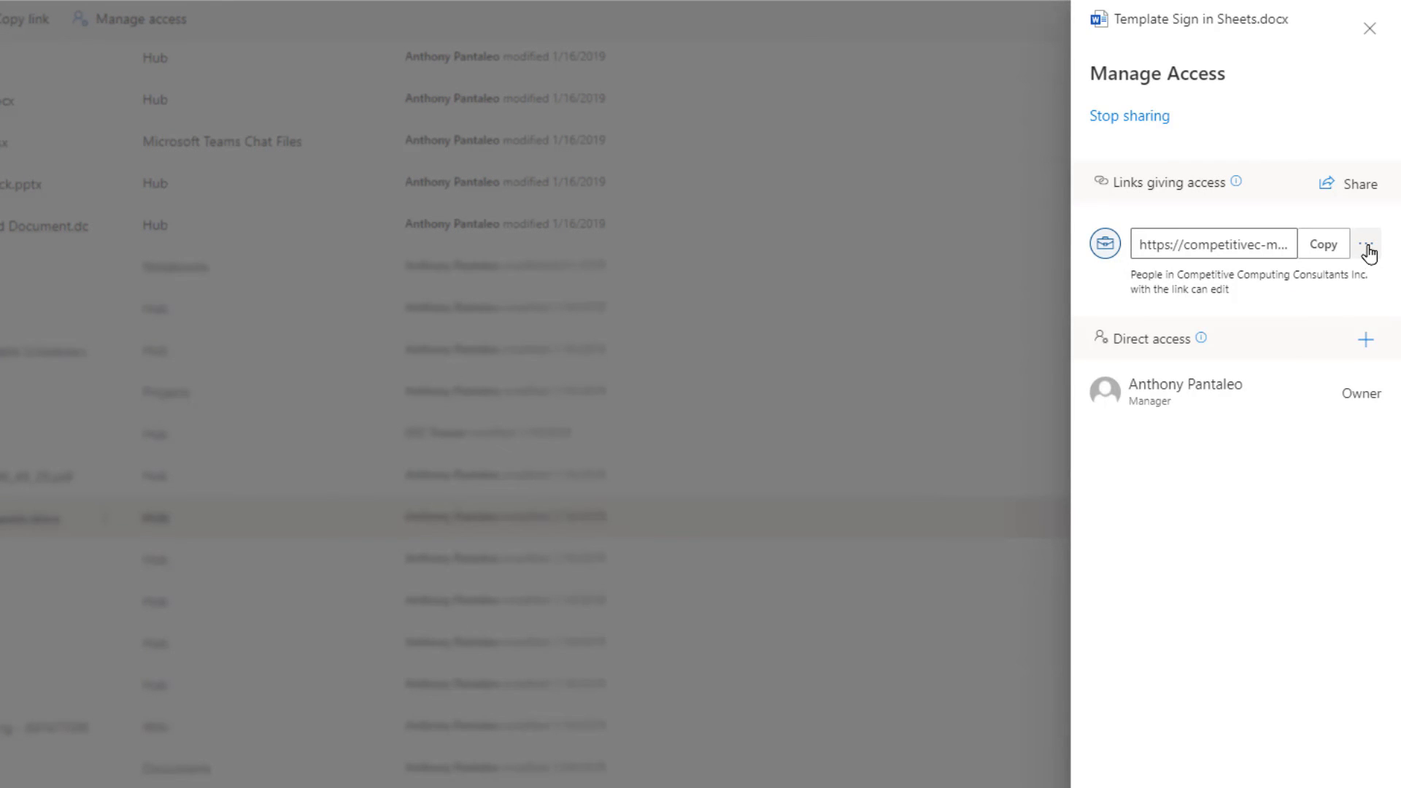
pyautogui.click(1365, 248)
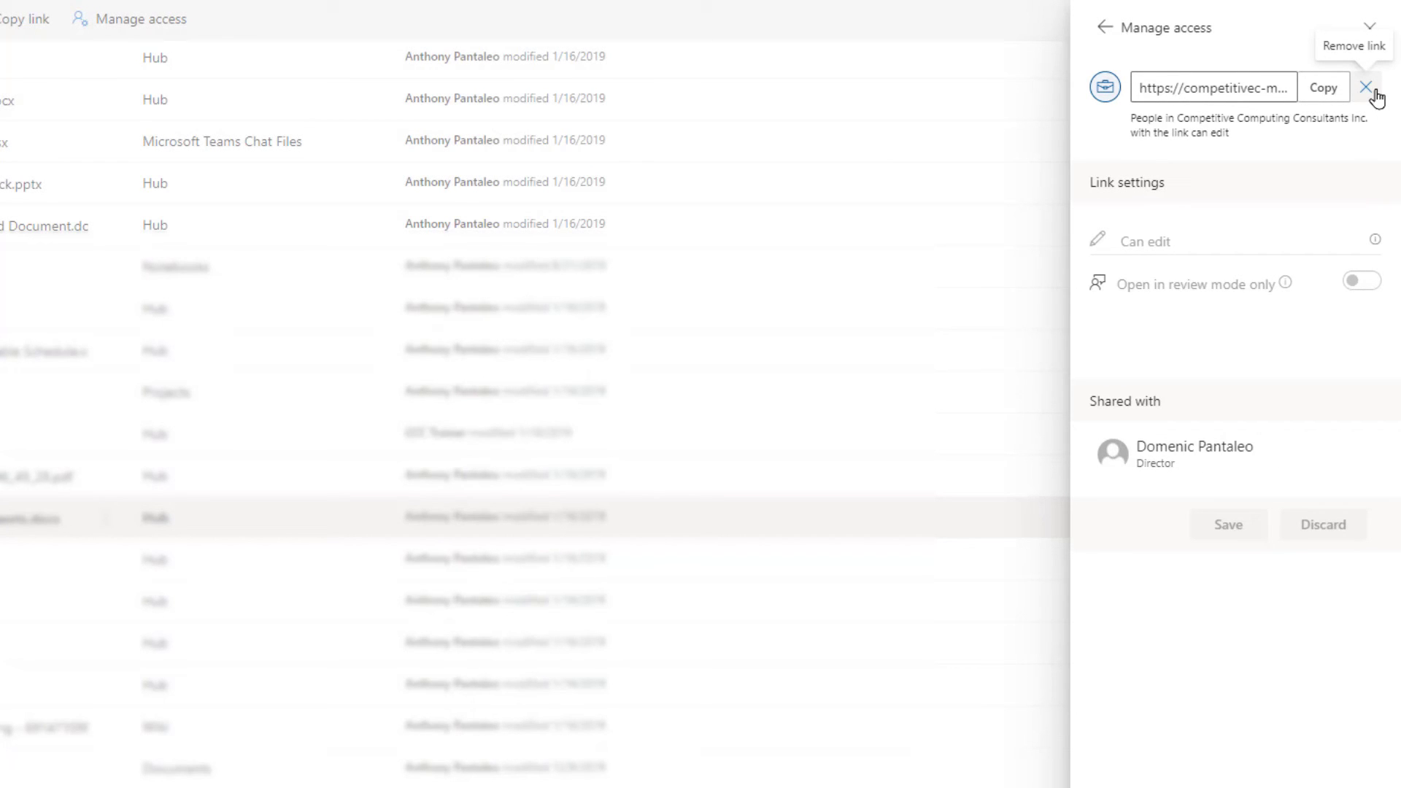
pyautogui.click(1376, 97)
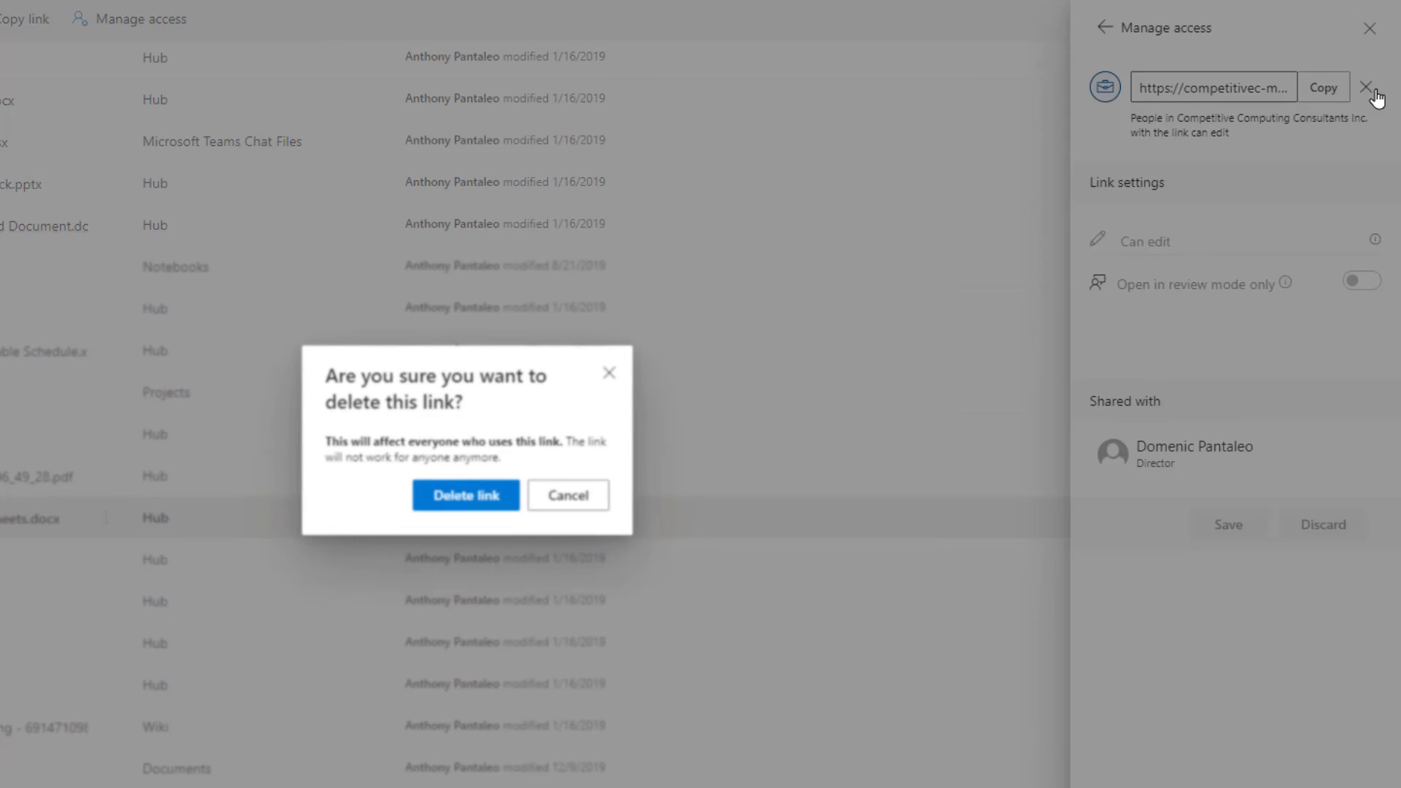
pyautogui.click(460, 496)
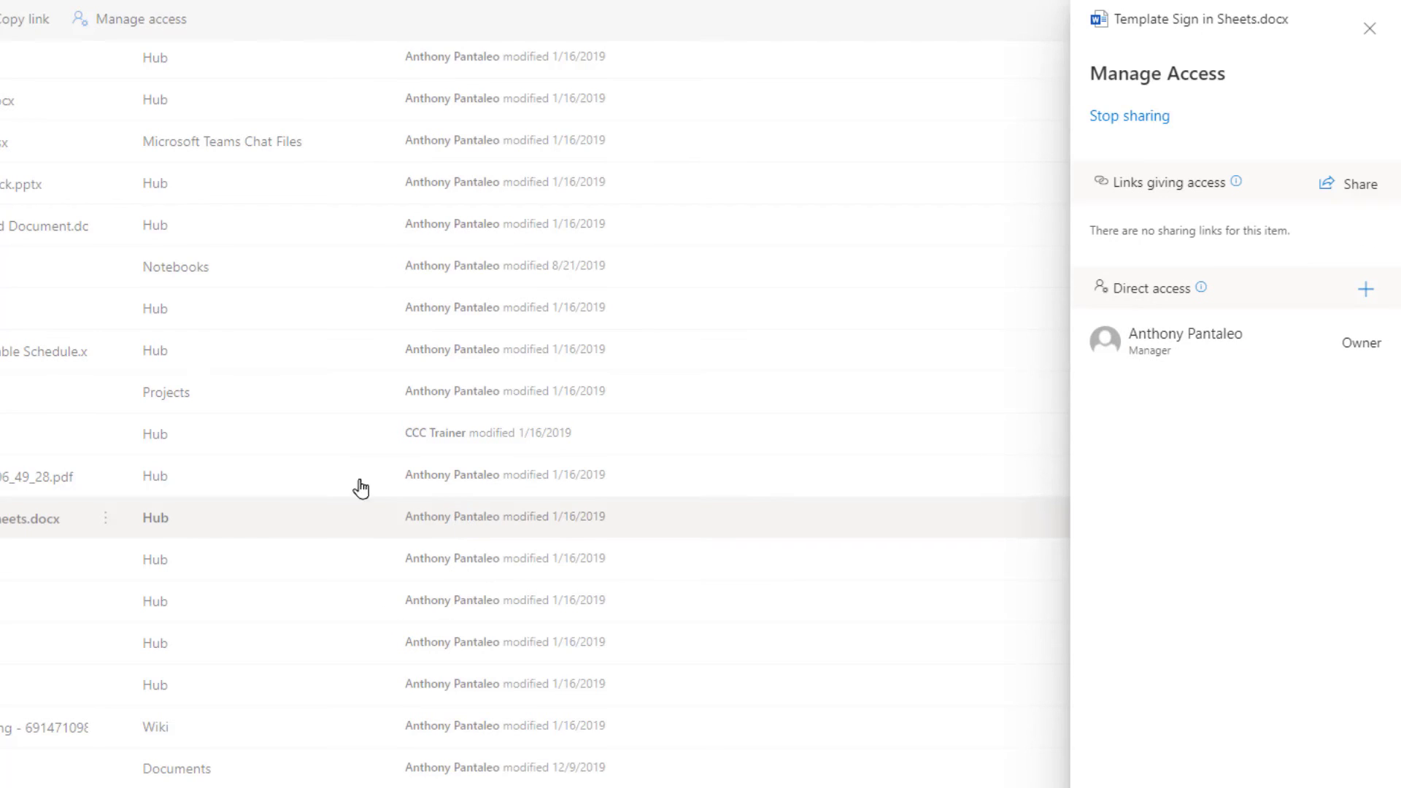
pyautogui.click(1368, 33)
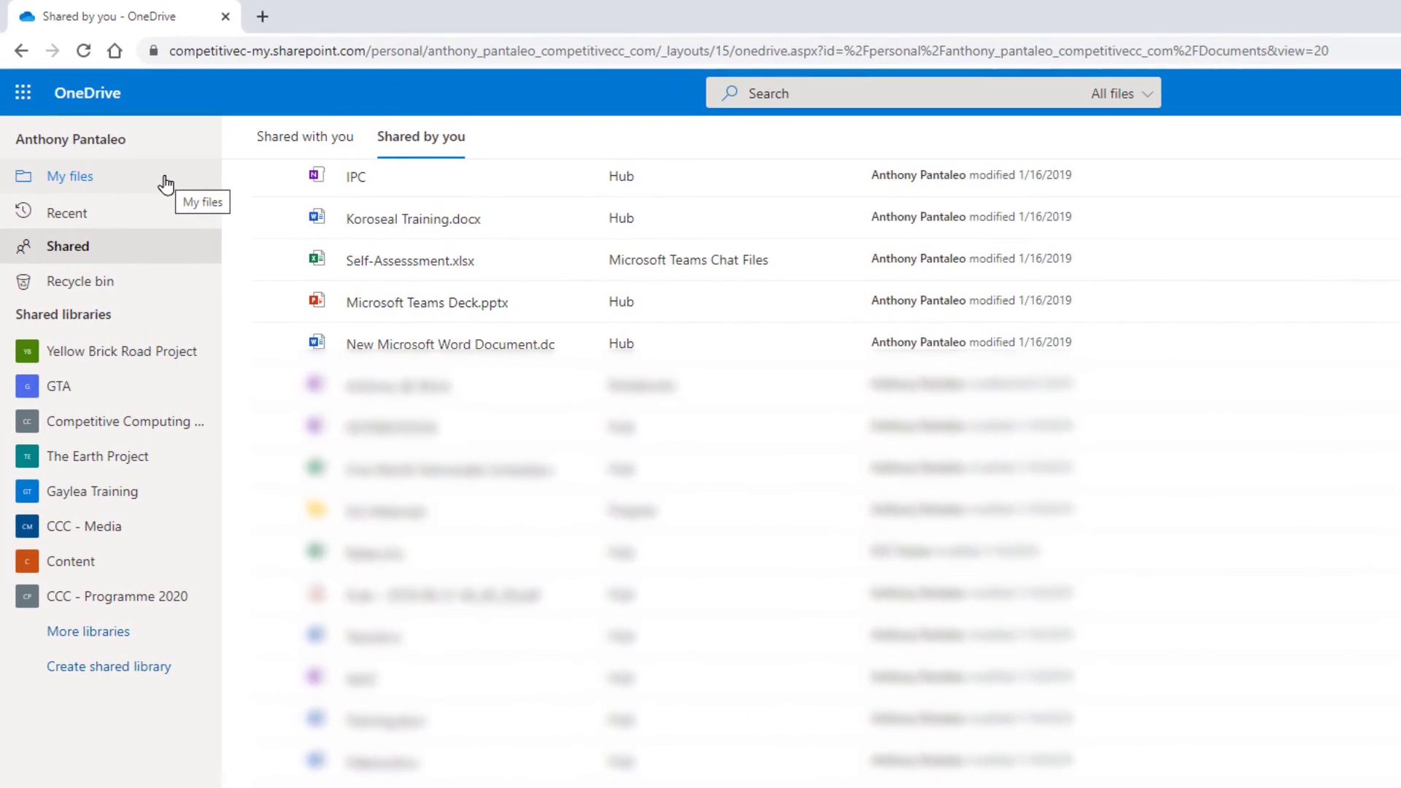
# Step: Open SocialCircleDistancingParty.docx's version history from My files and view the options for version 4.0
pyautogui.click(165, 182)
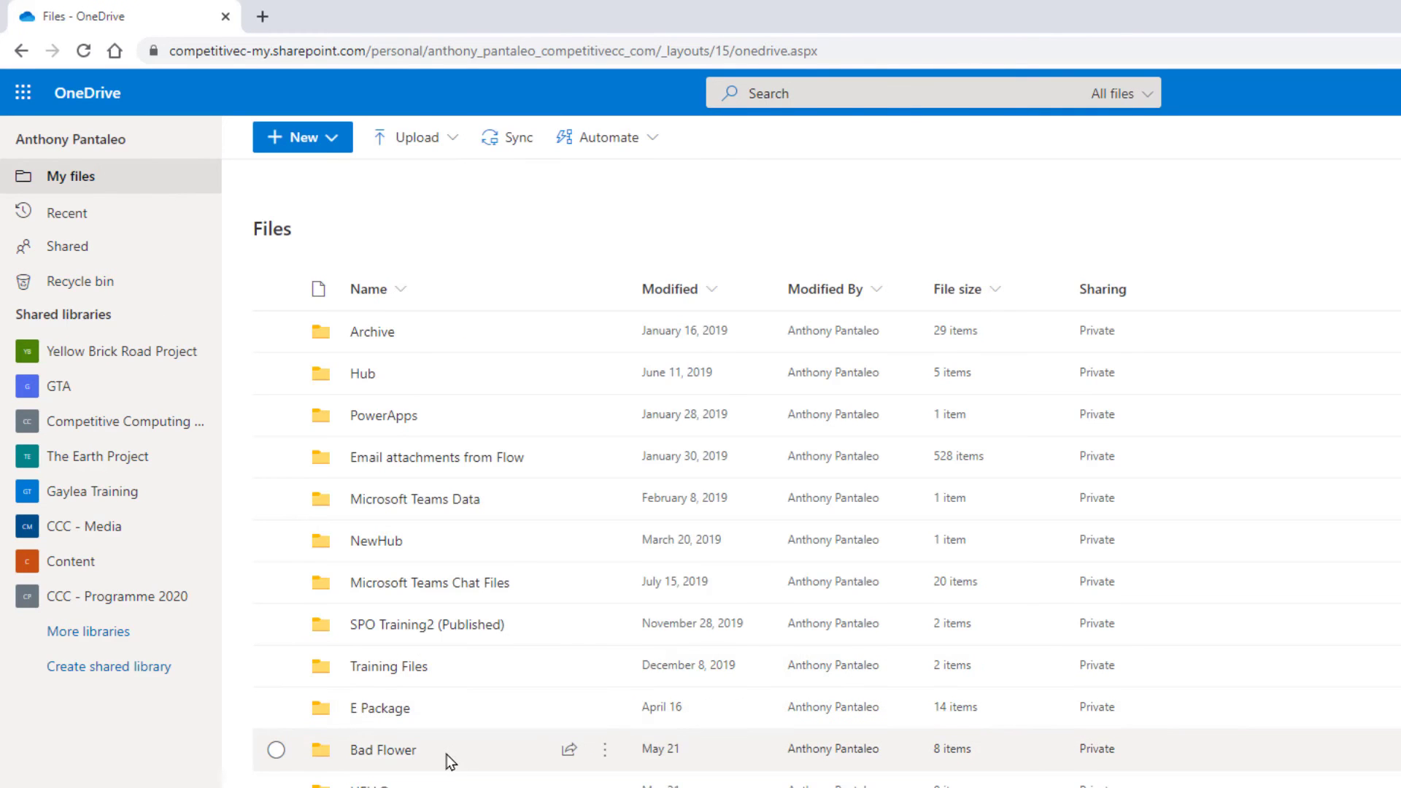
pyautogui.scroll(-8, 451, 761)
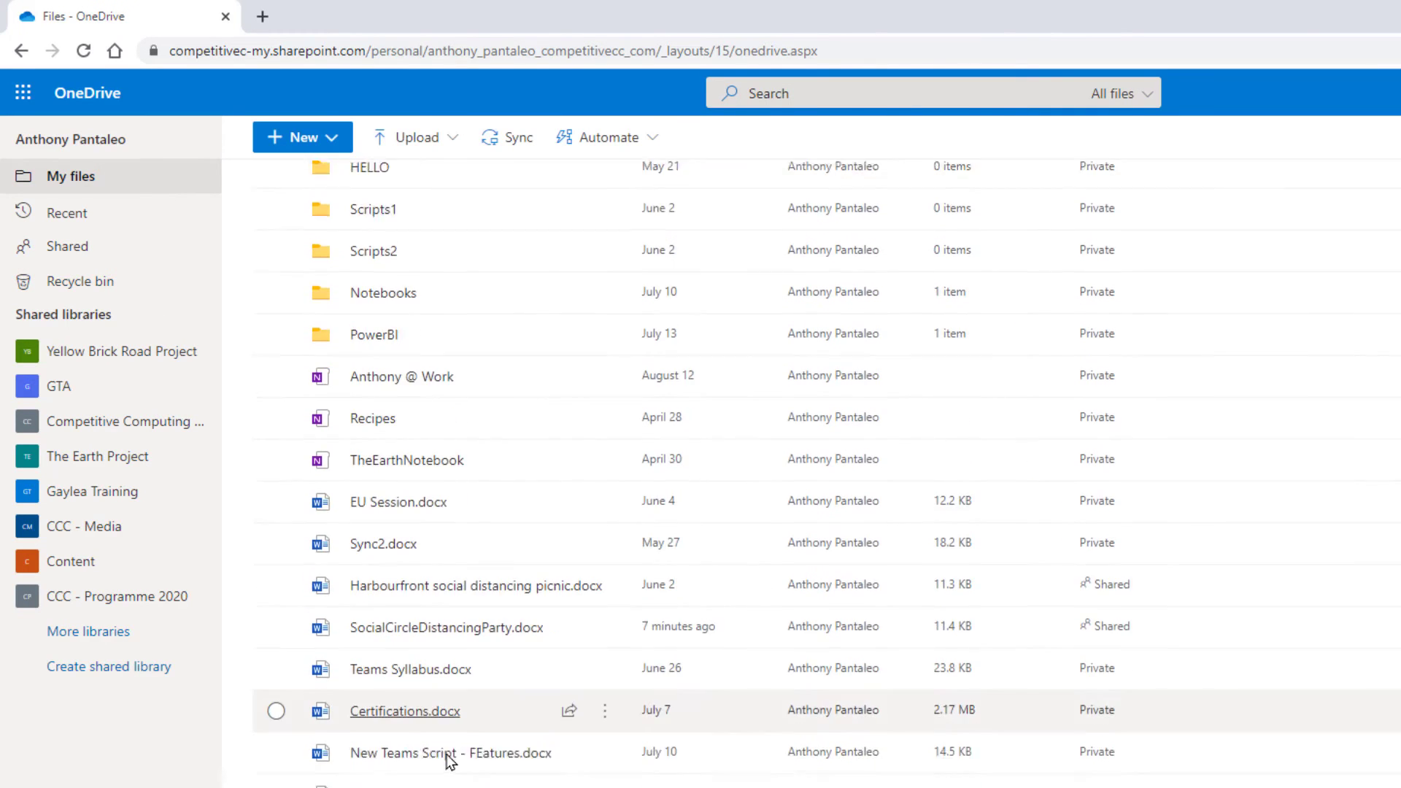
pyautogui.scroll(-1, 451, 761)
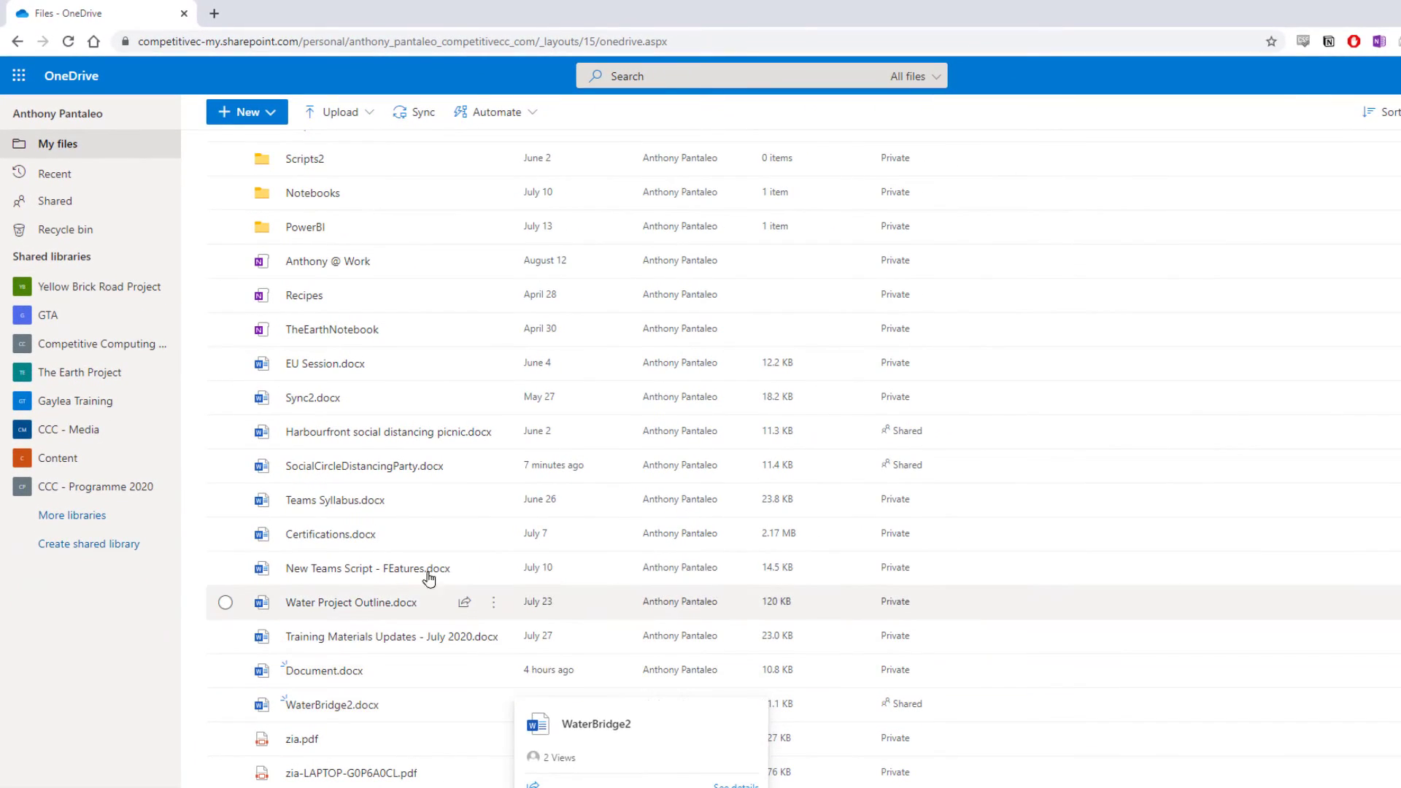
pyautogui.moveTo(395, 509)
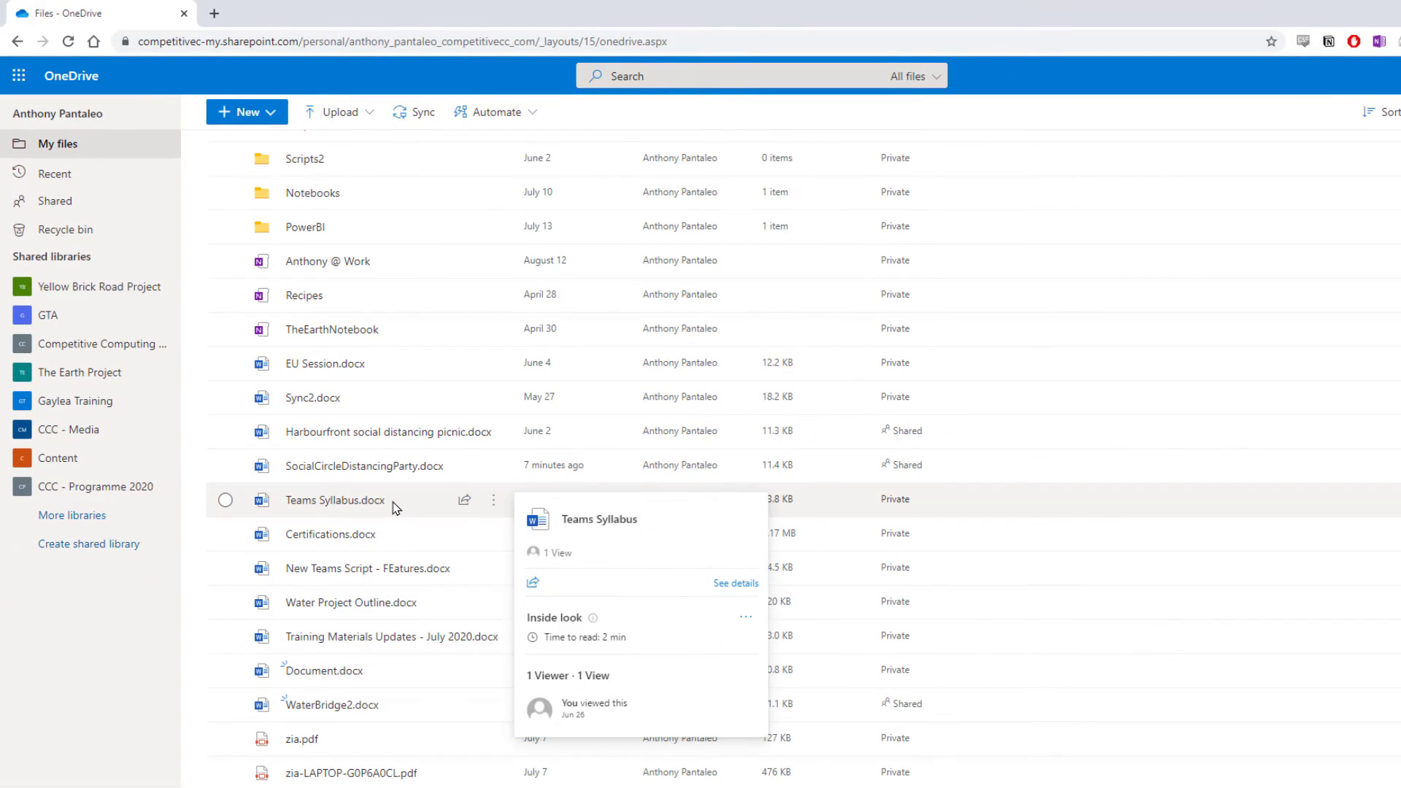
pyautogui.click(219, 466)
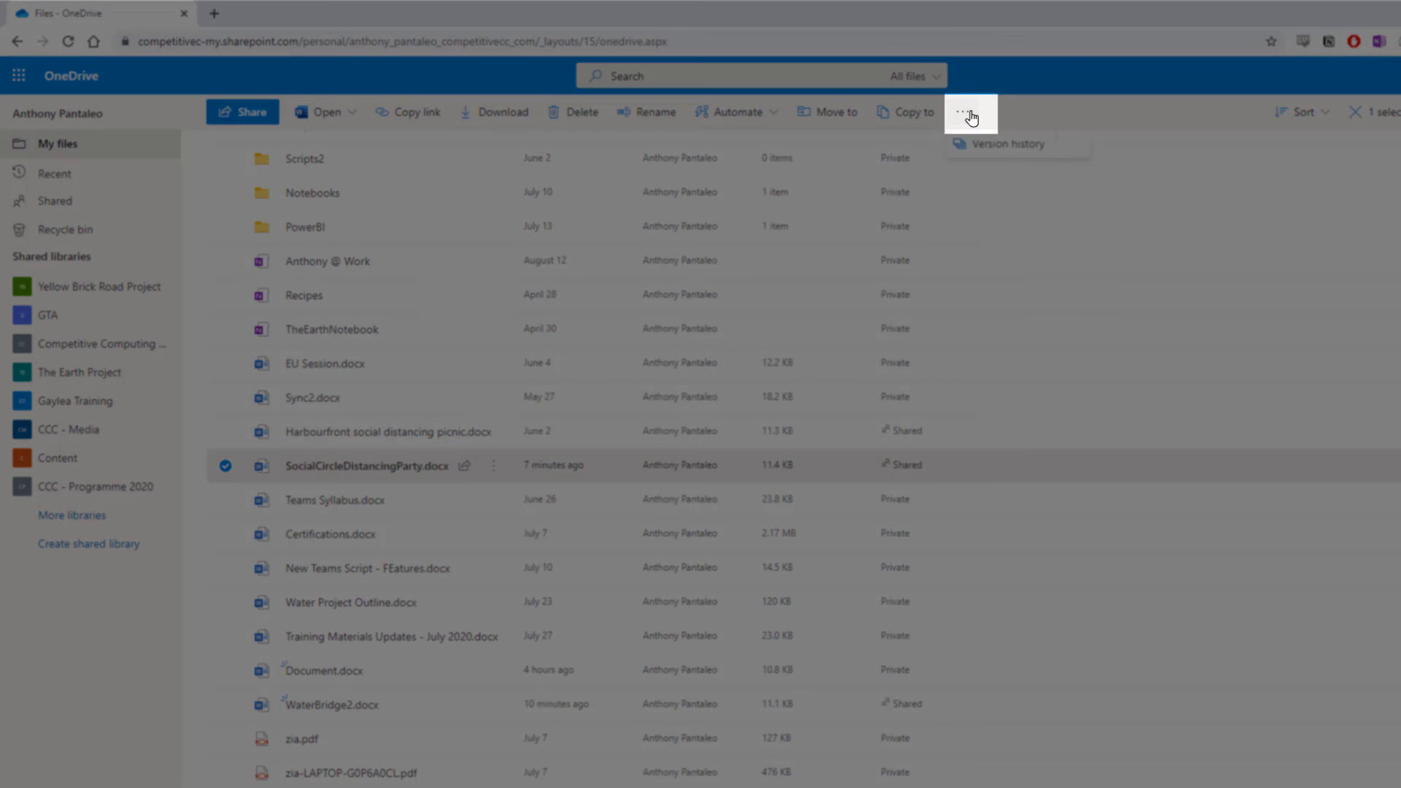
pyautogui.click(971, 115)
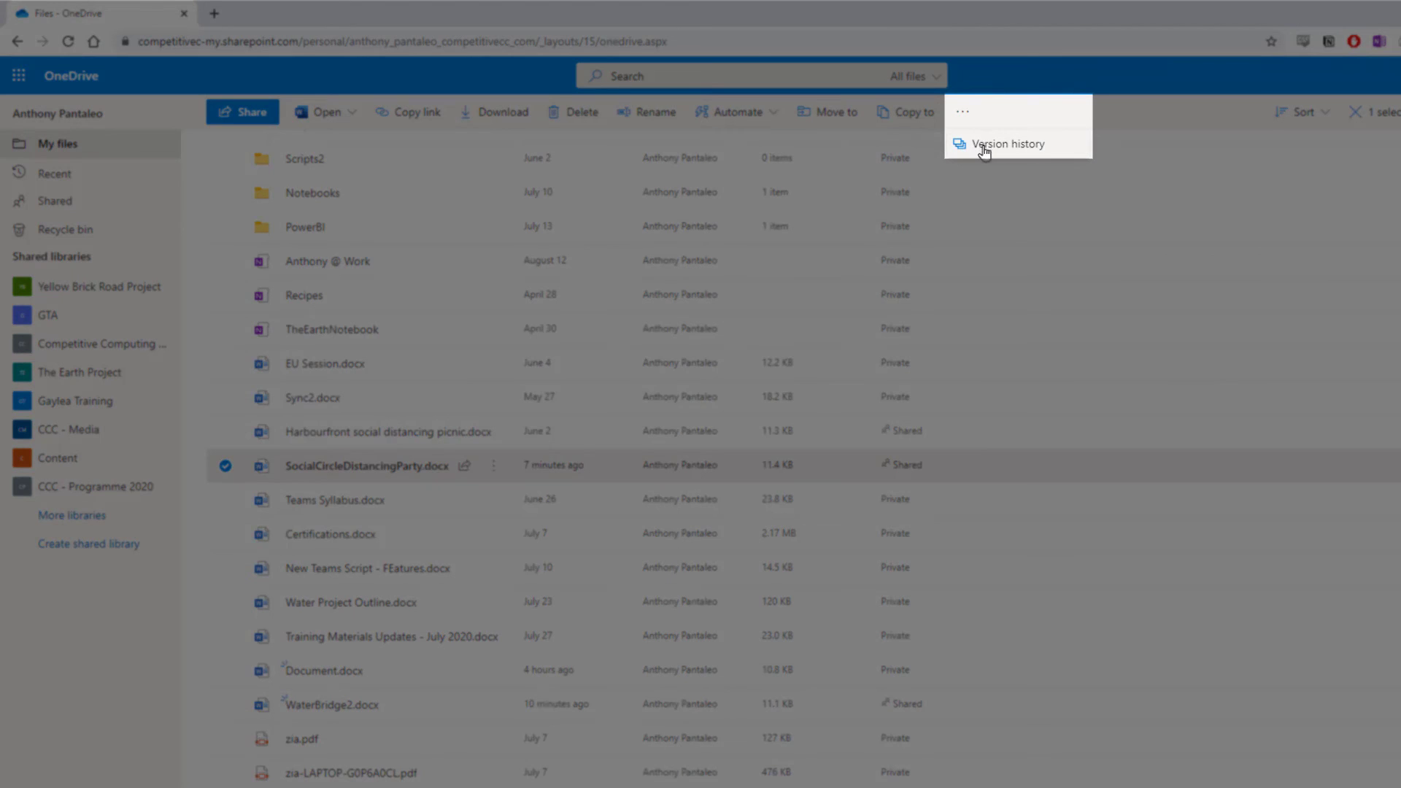
pyautogui.click(985, 146)
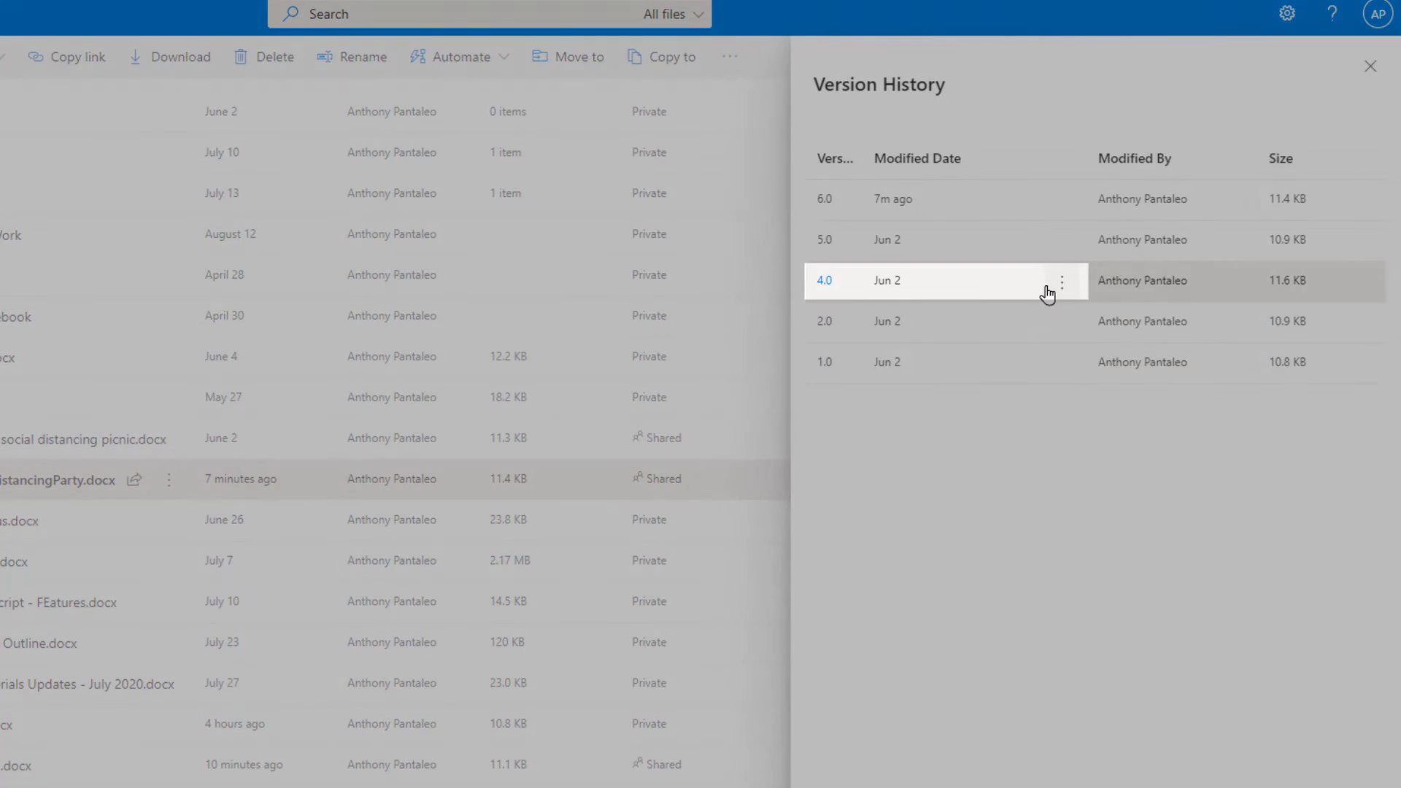
pyautogui.click(1049, 288)
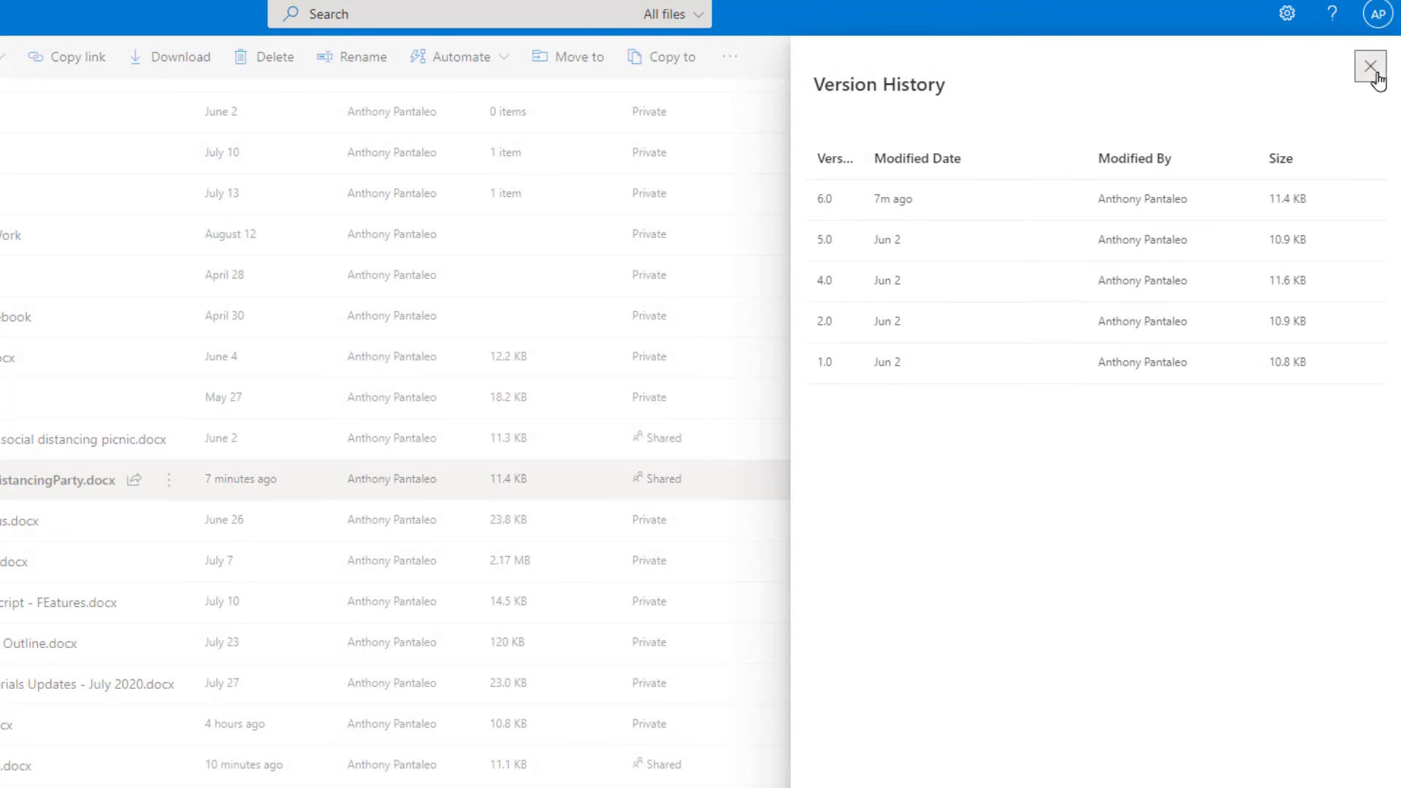
# Step: Close the version history and send SocialCircleDistancingParty.docx to the recycle bin
pyautogui.click(1370, 67)
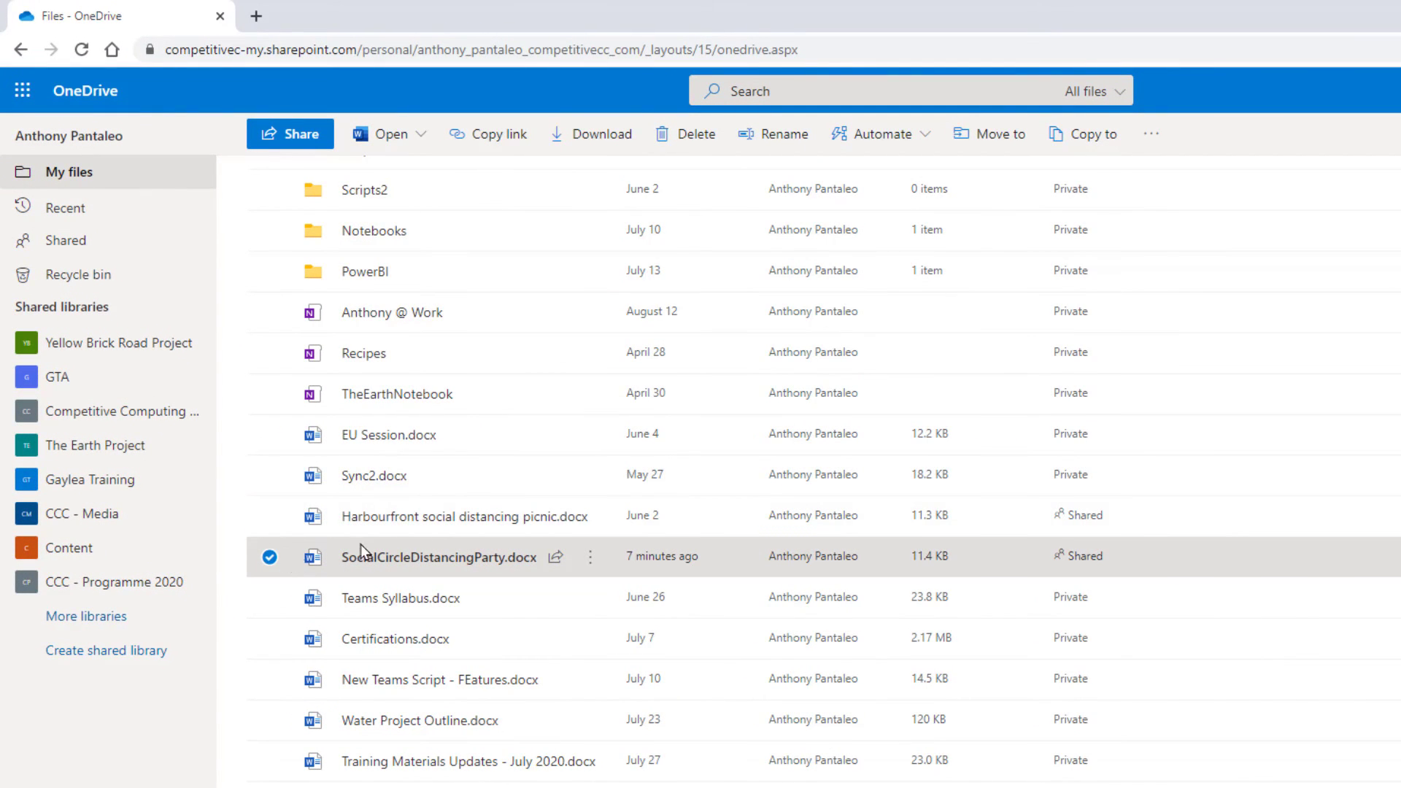
pyautogui.click(697, 135)
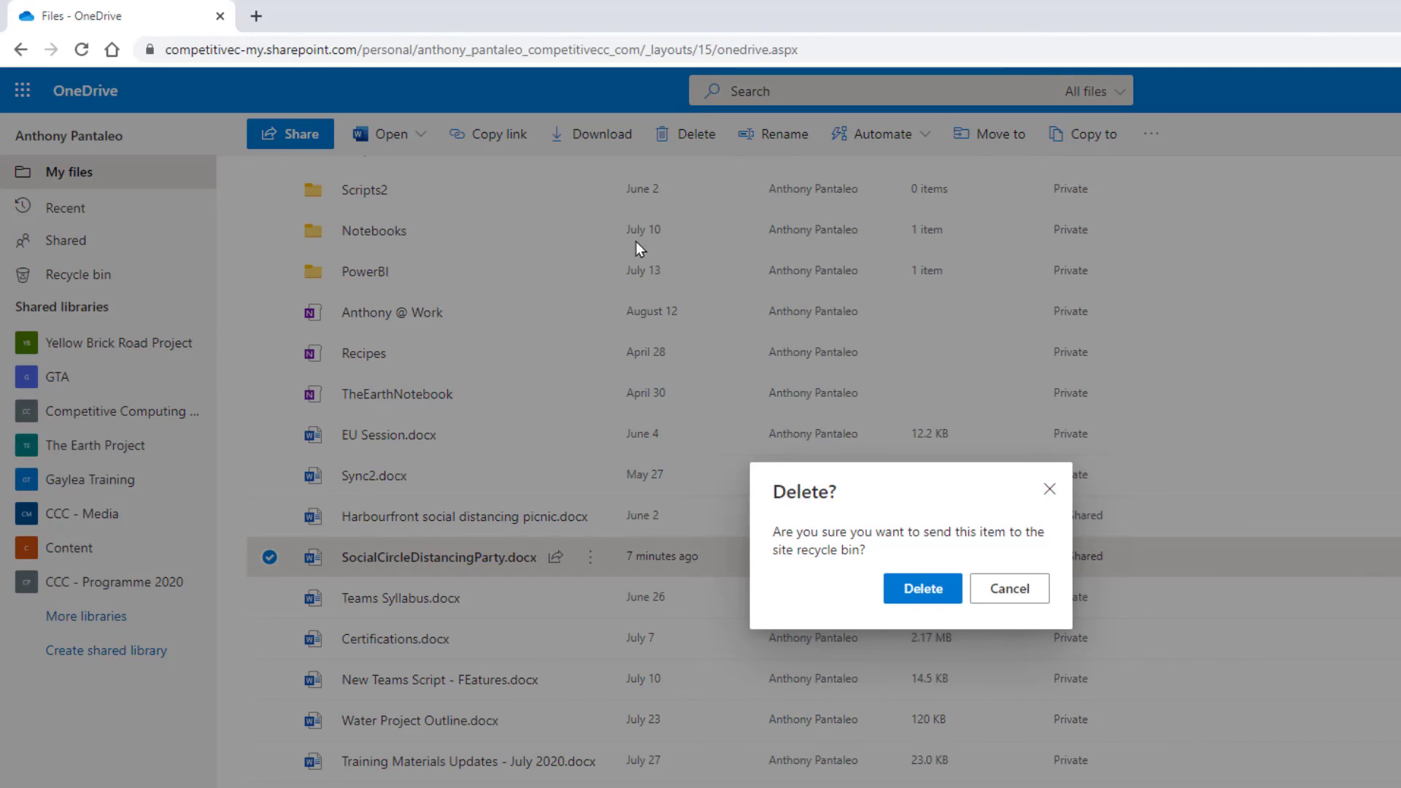
pyautogui.click(923, 589)
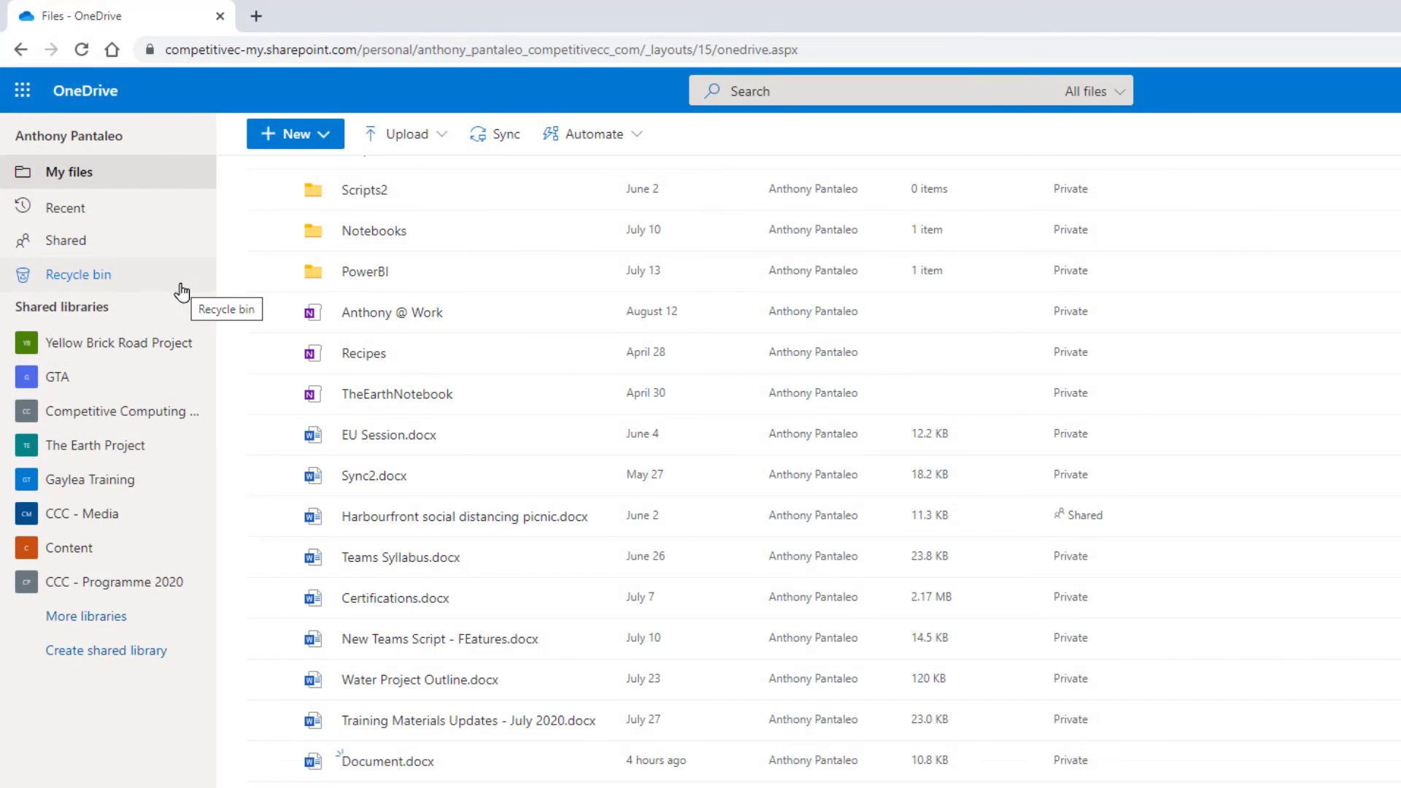
# Step: Find SocialCircleDistancingParty.docx in the Recycle bin, then return to My files
pyautogui.click(181, 286)
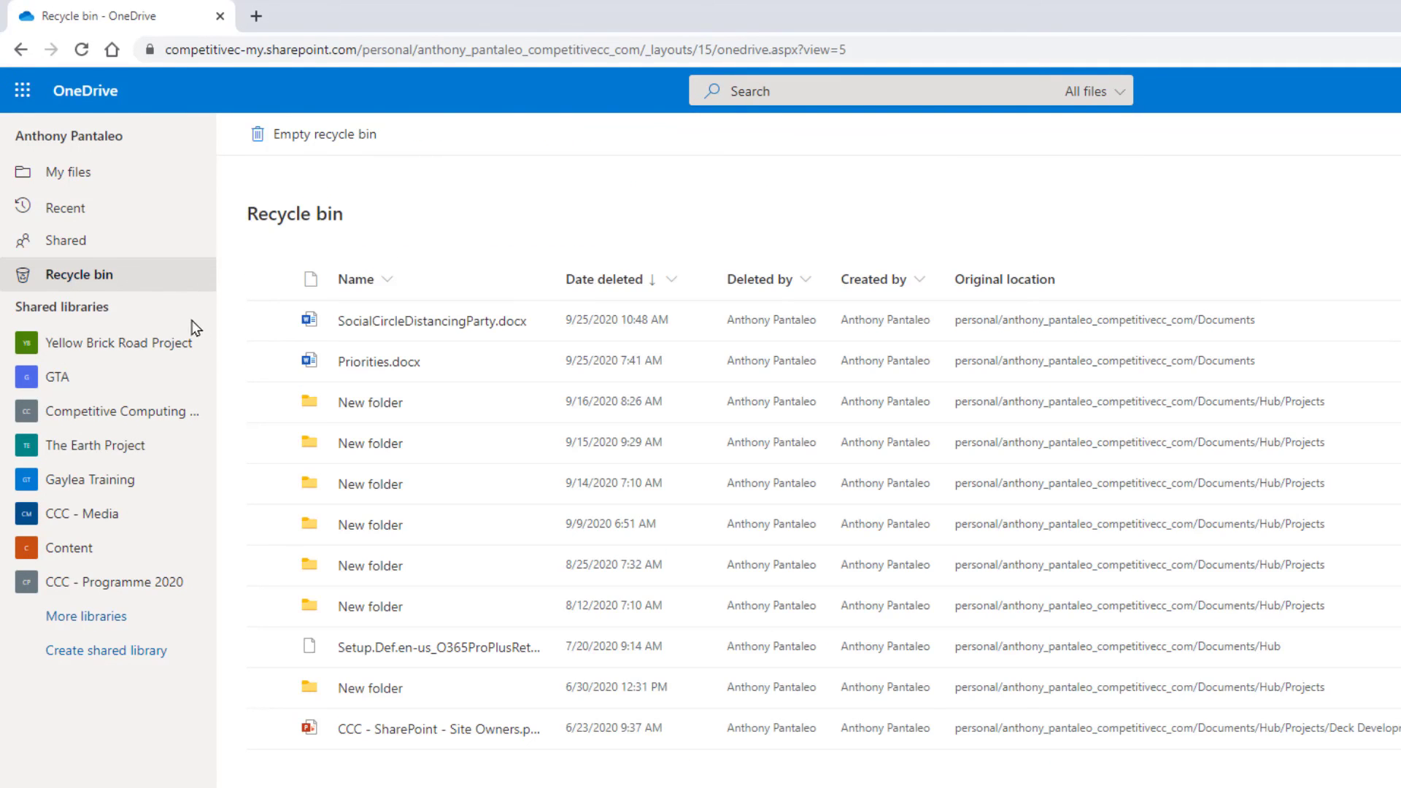
pyautogui.click(270, 322)
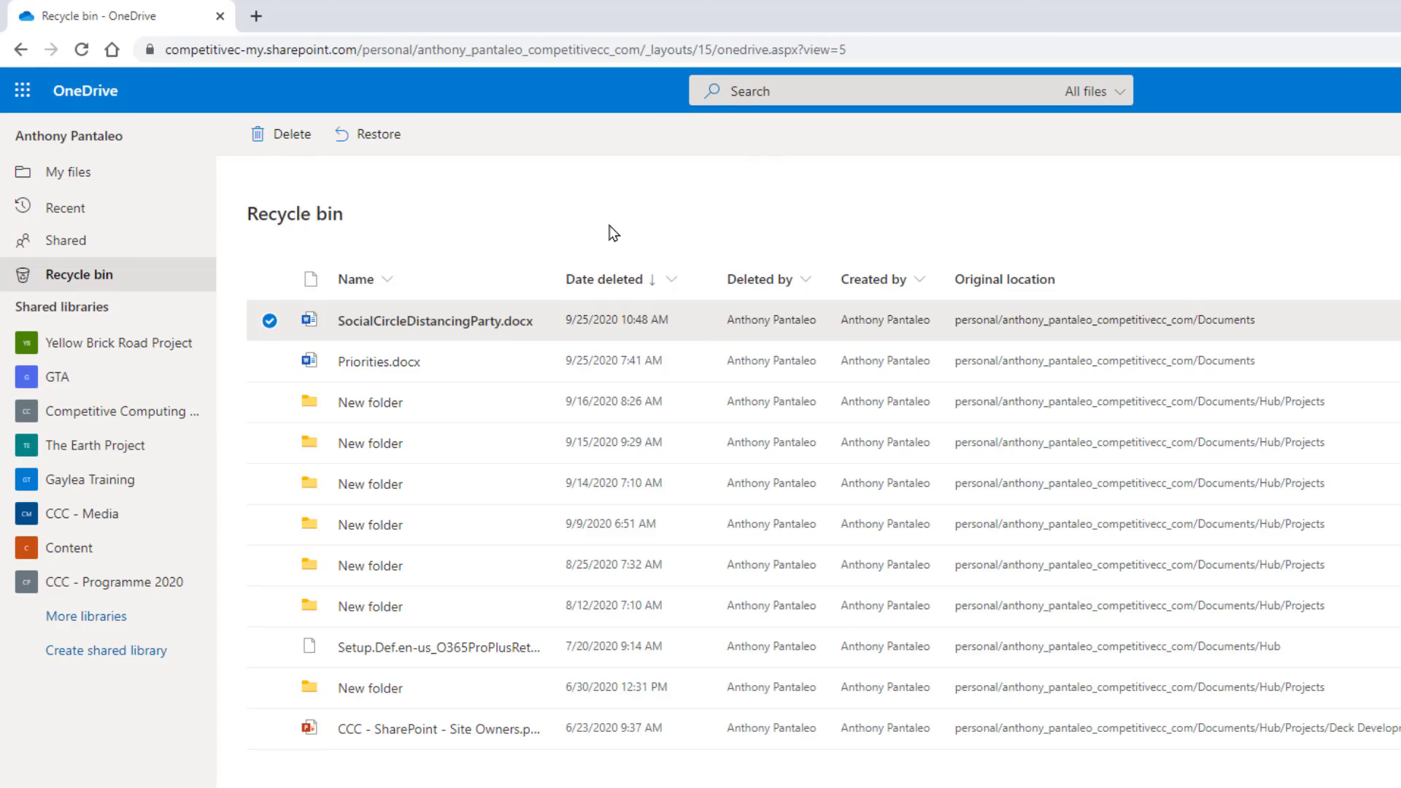
pyautogui.click(136, 184)
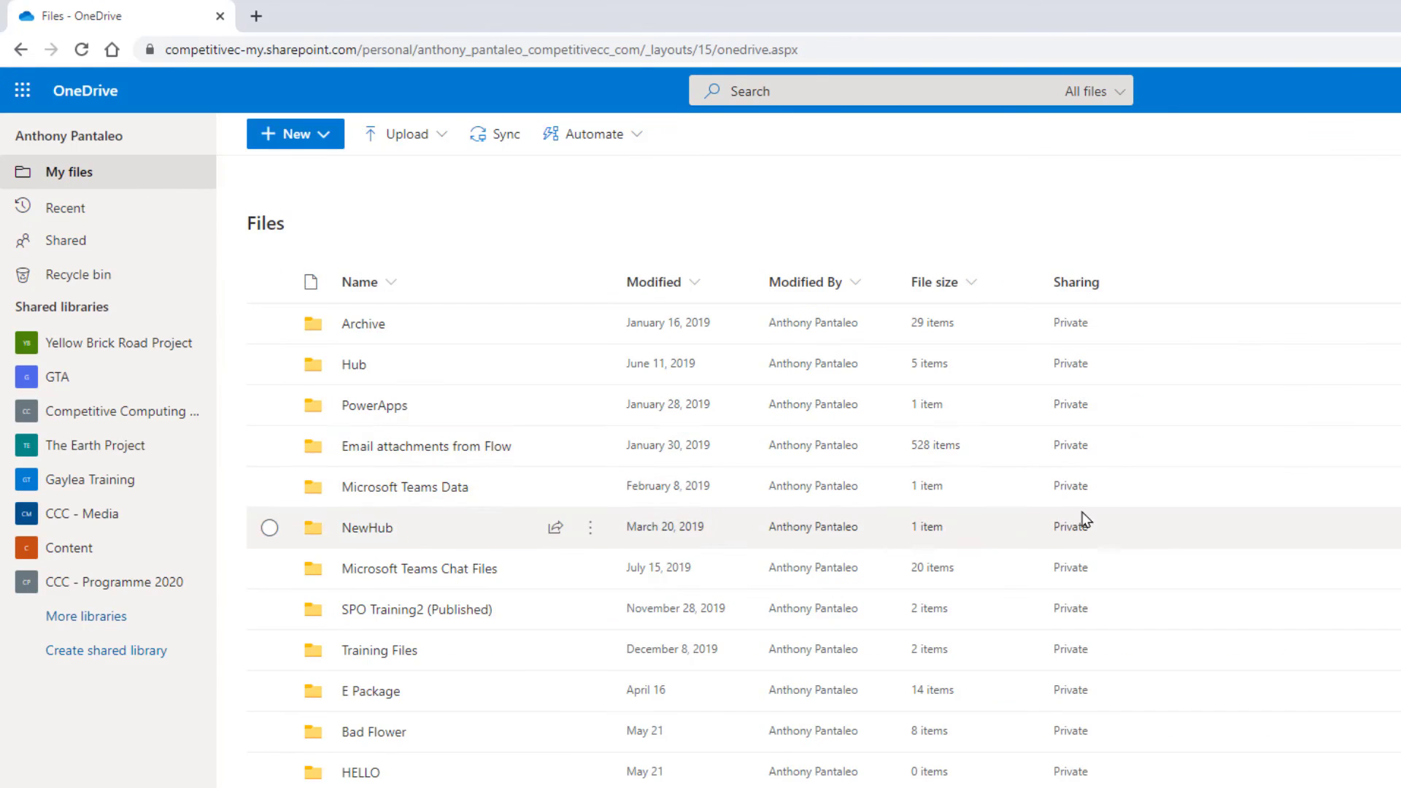